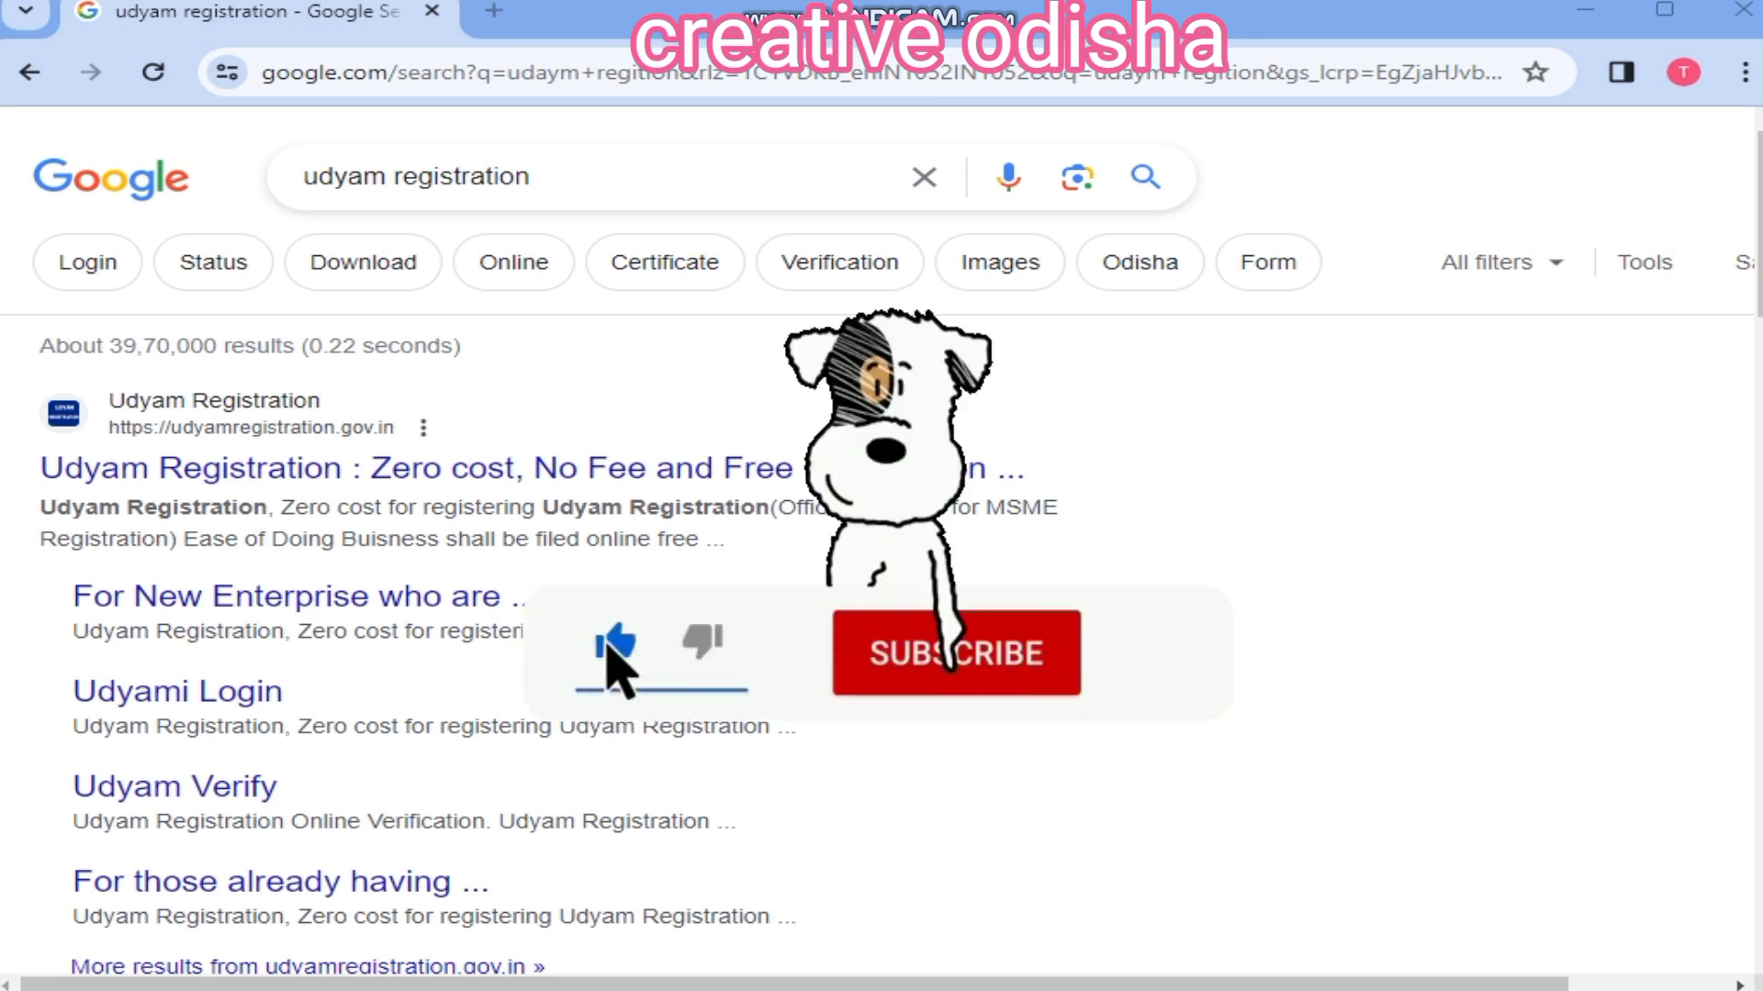
Step: Search Google for 'udyam registration' and scan the results list
left_click(588, 176)
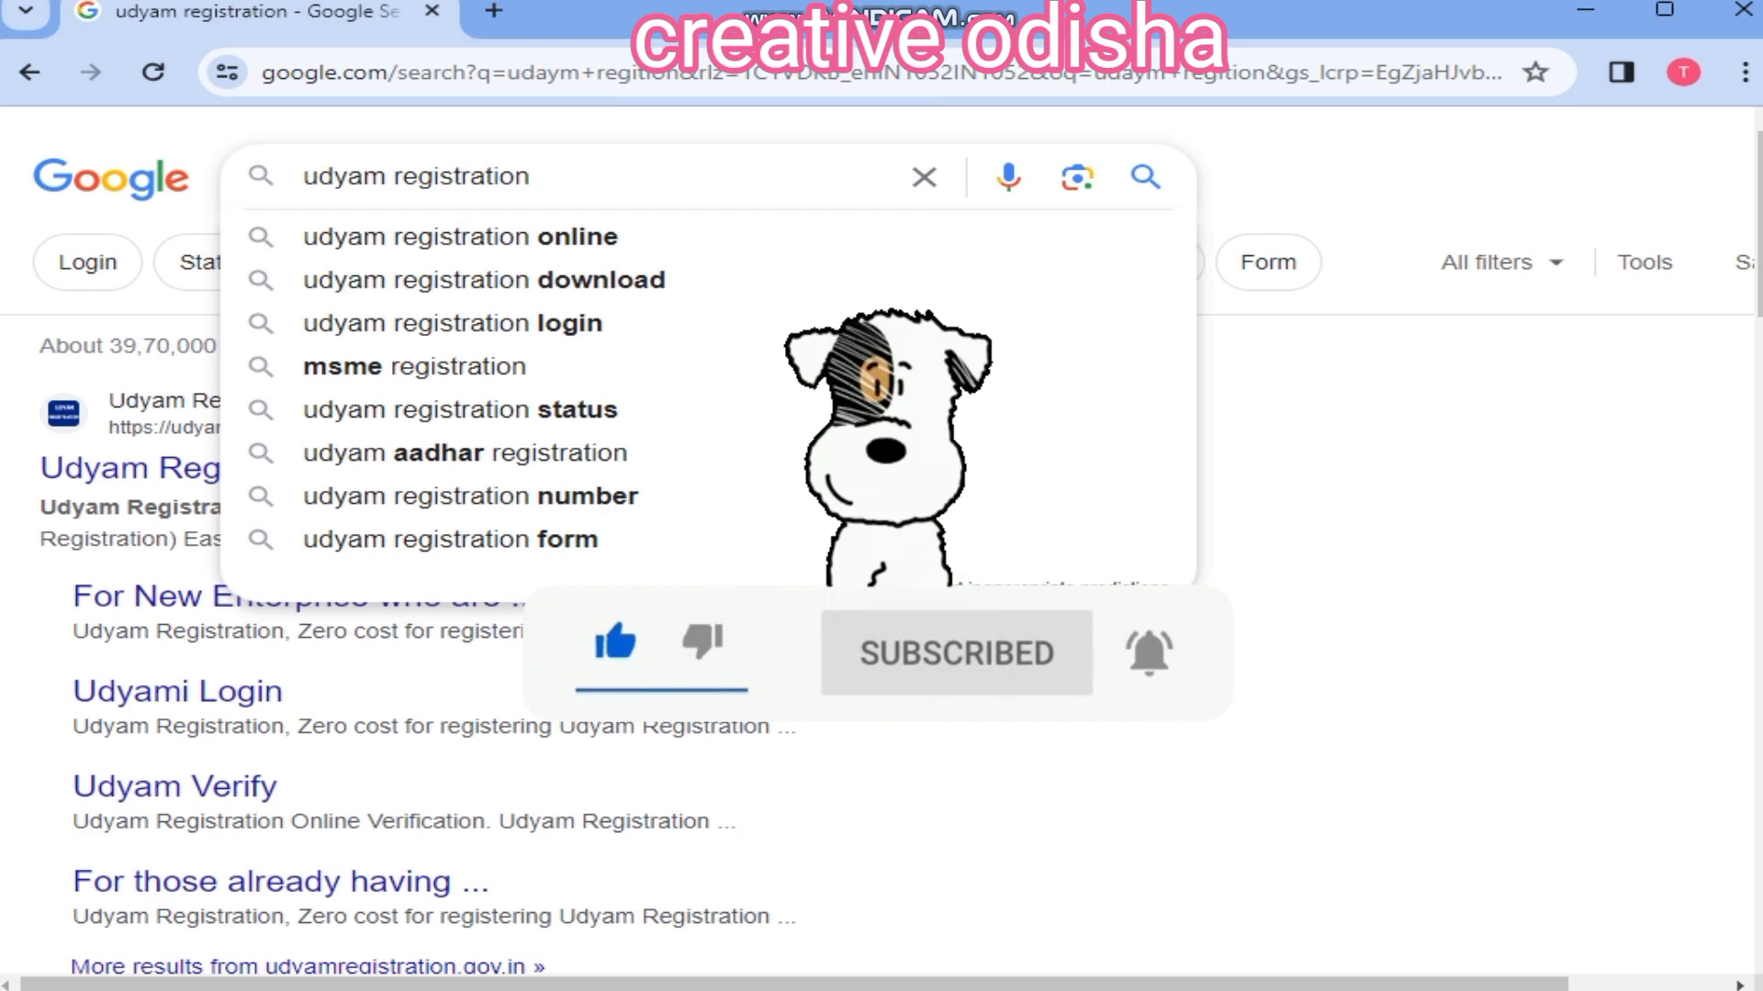
key("Return")
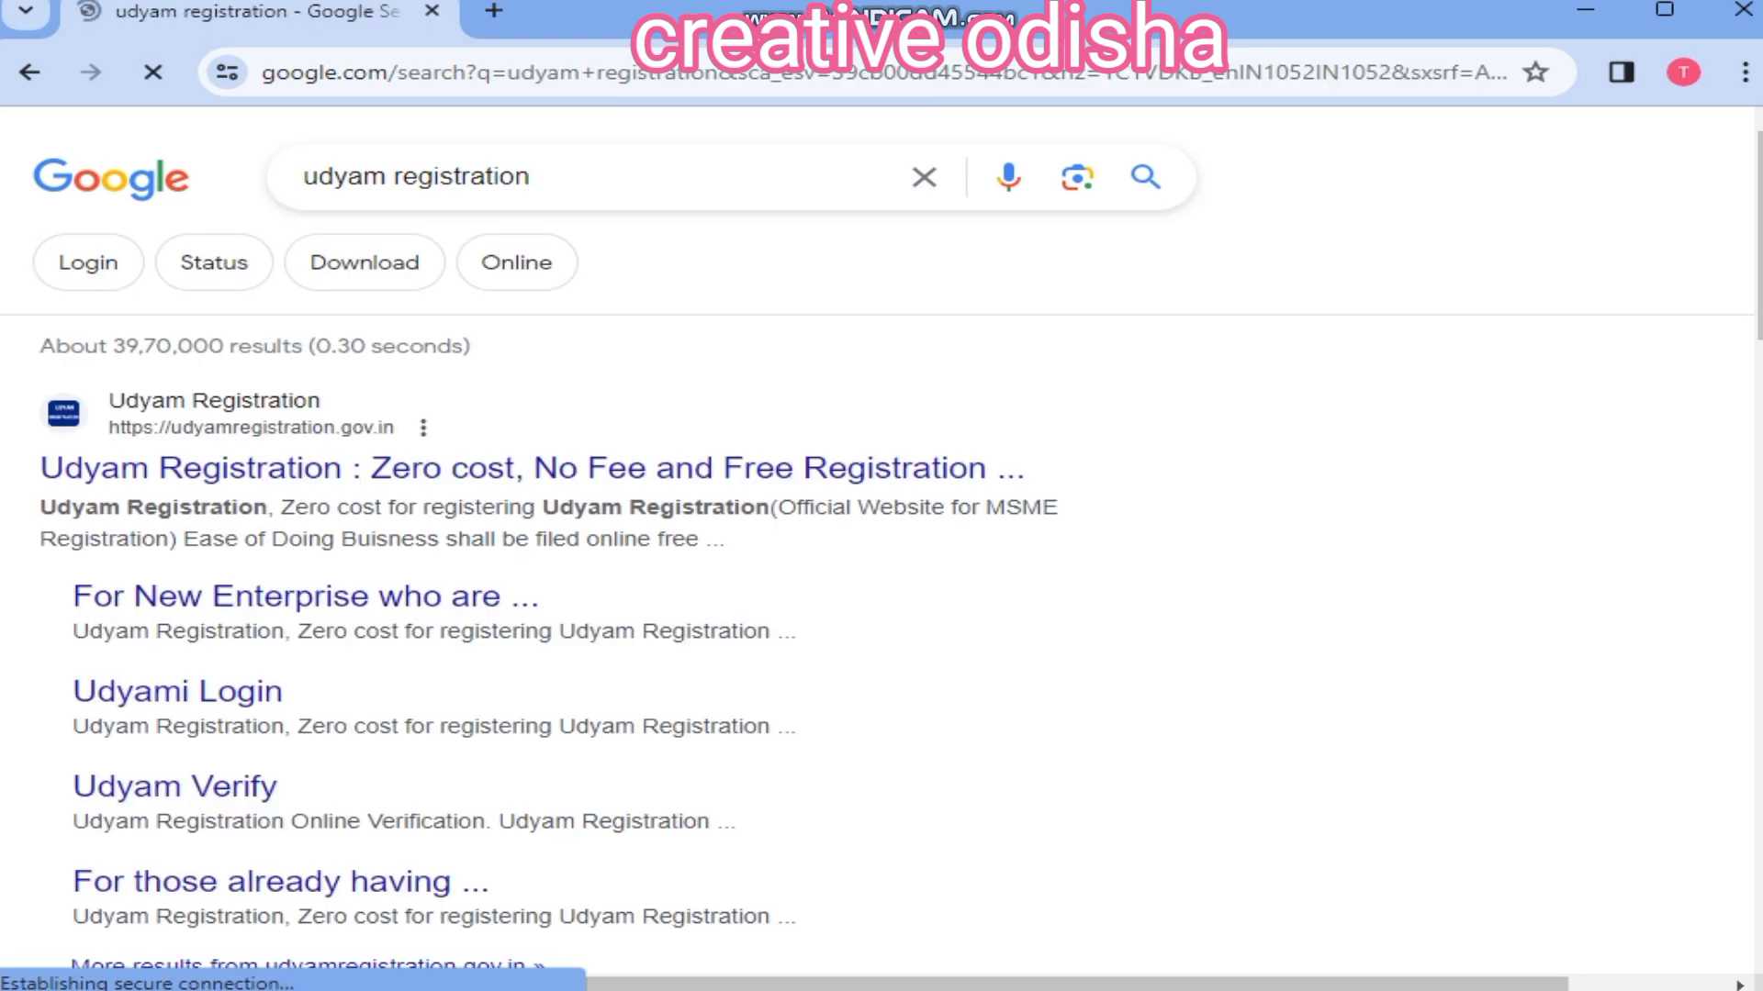
scroll(174, 499, "down", 3)
scroll(175, 495, "up", 3)
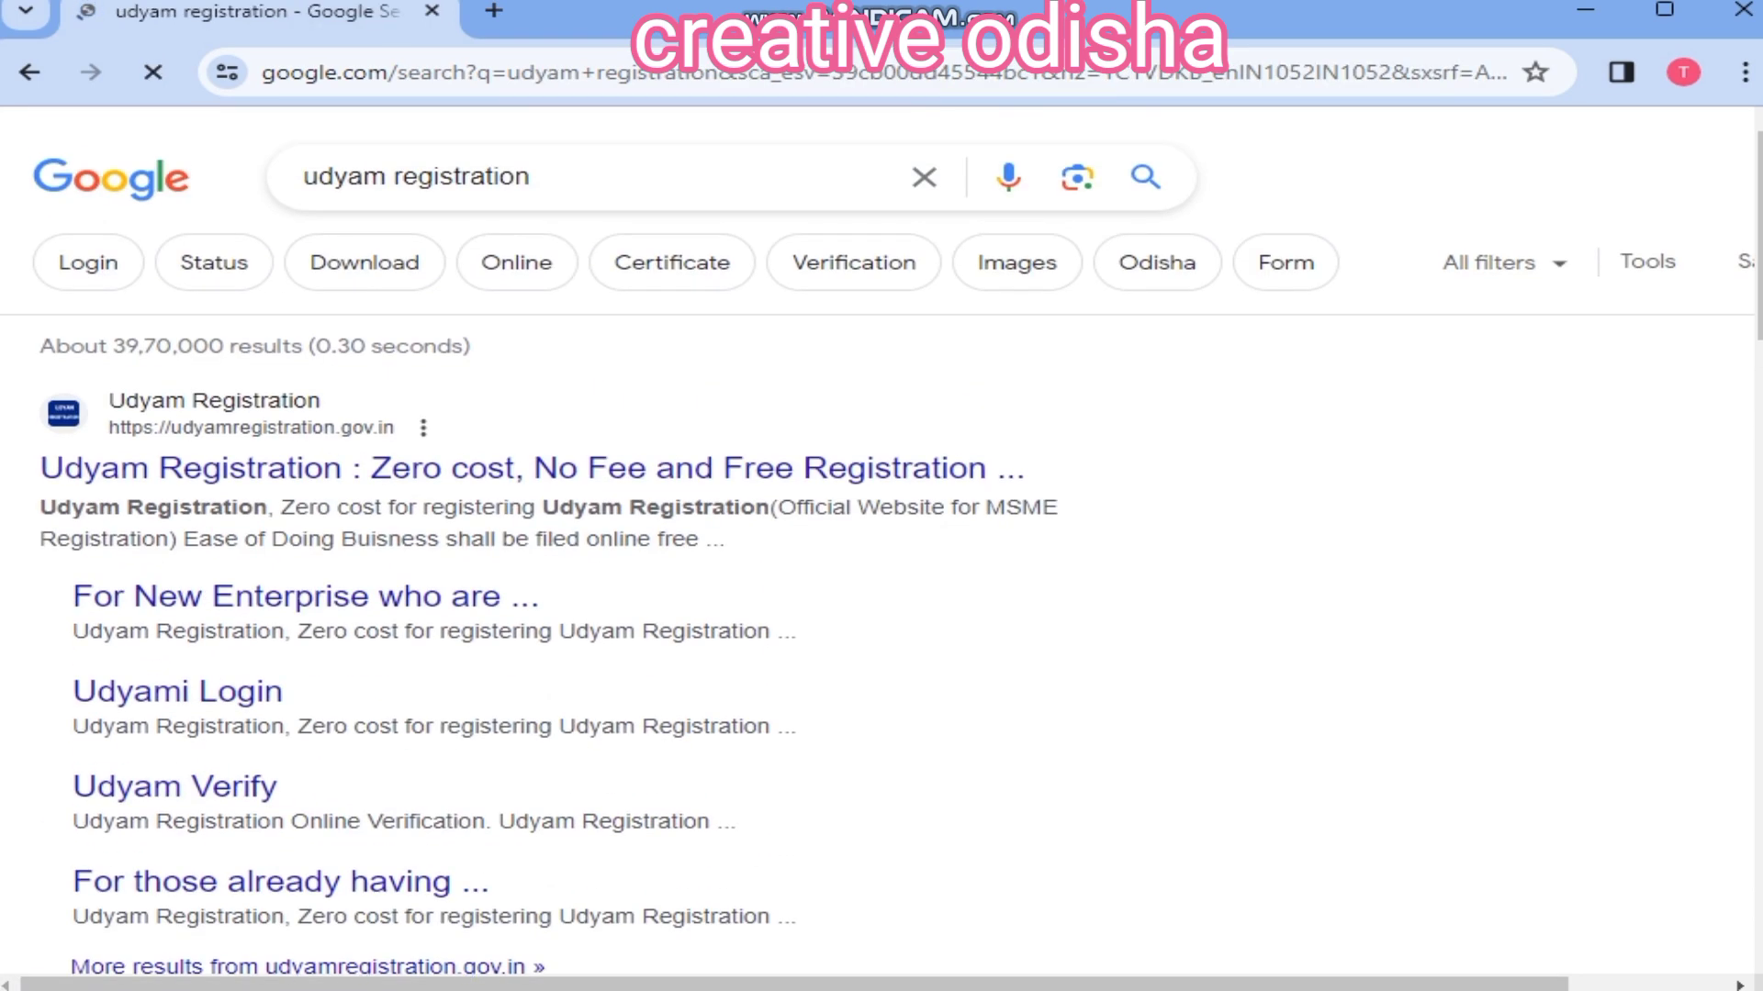
scroll(175, 486, "down", 3)
scroll(175, 487, "up", 3)
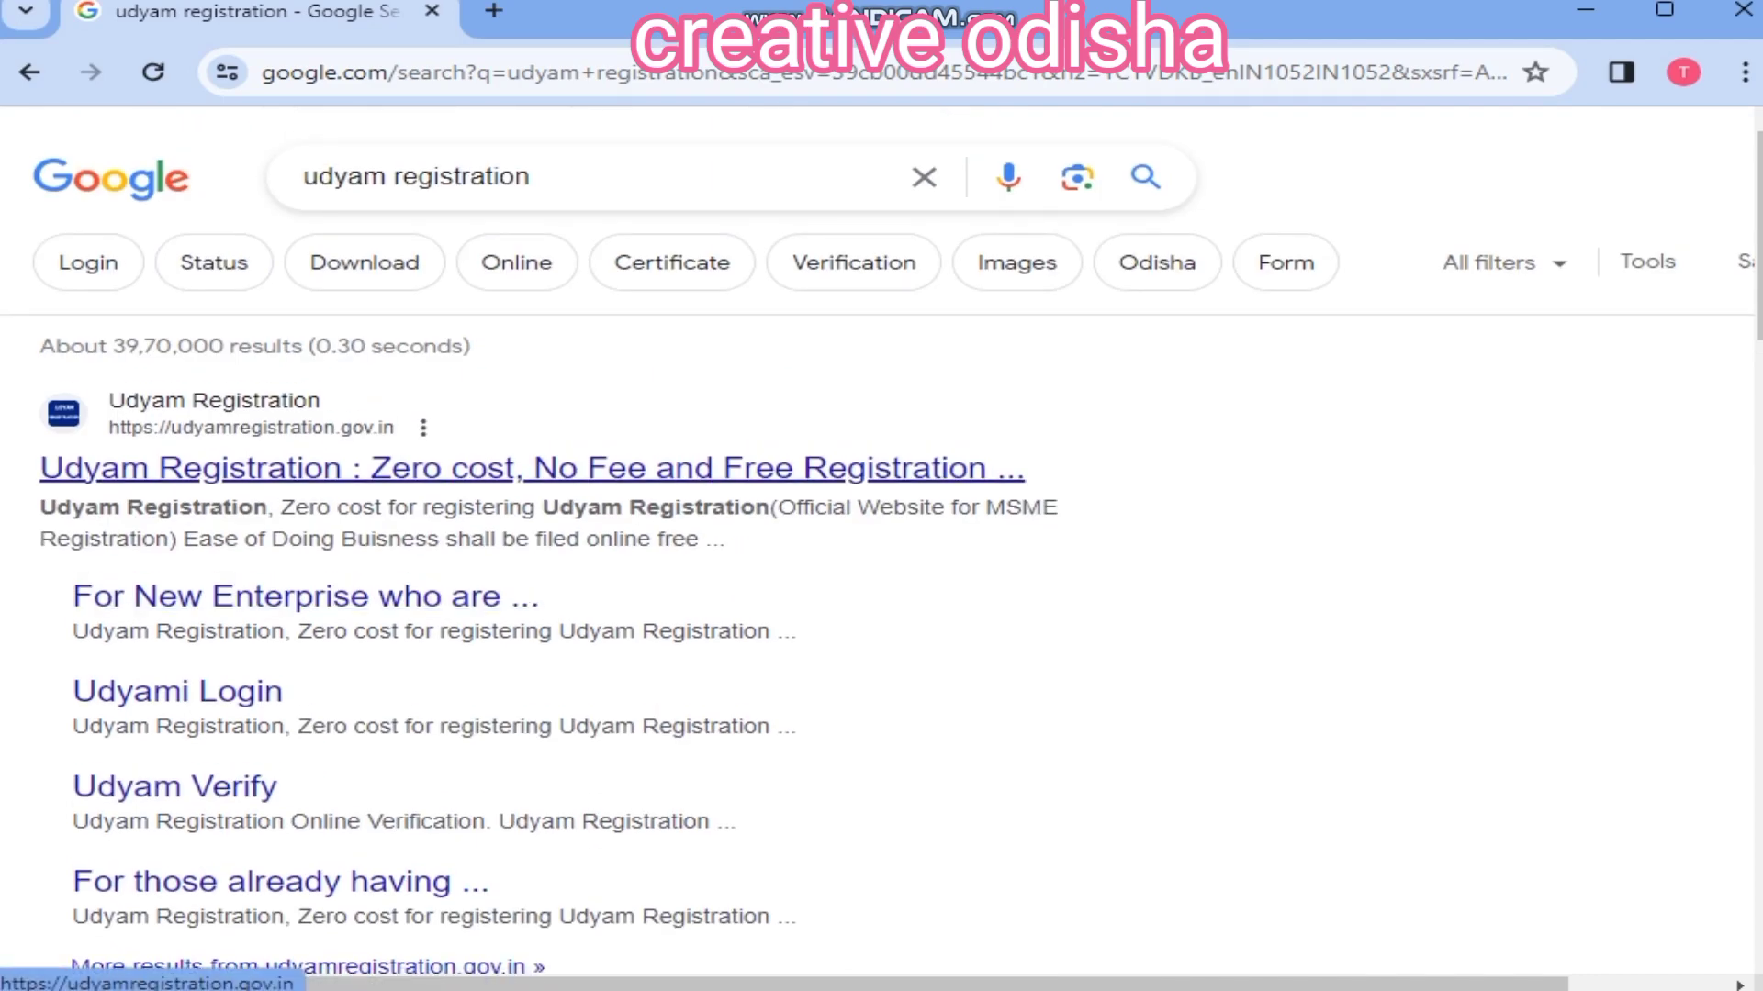
Step: Go to the official Udyam site and choose 'For New Entrepreneurs who are not Registered yet as MSME'
left_click(174, 472)
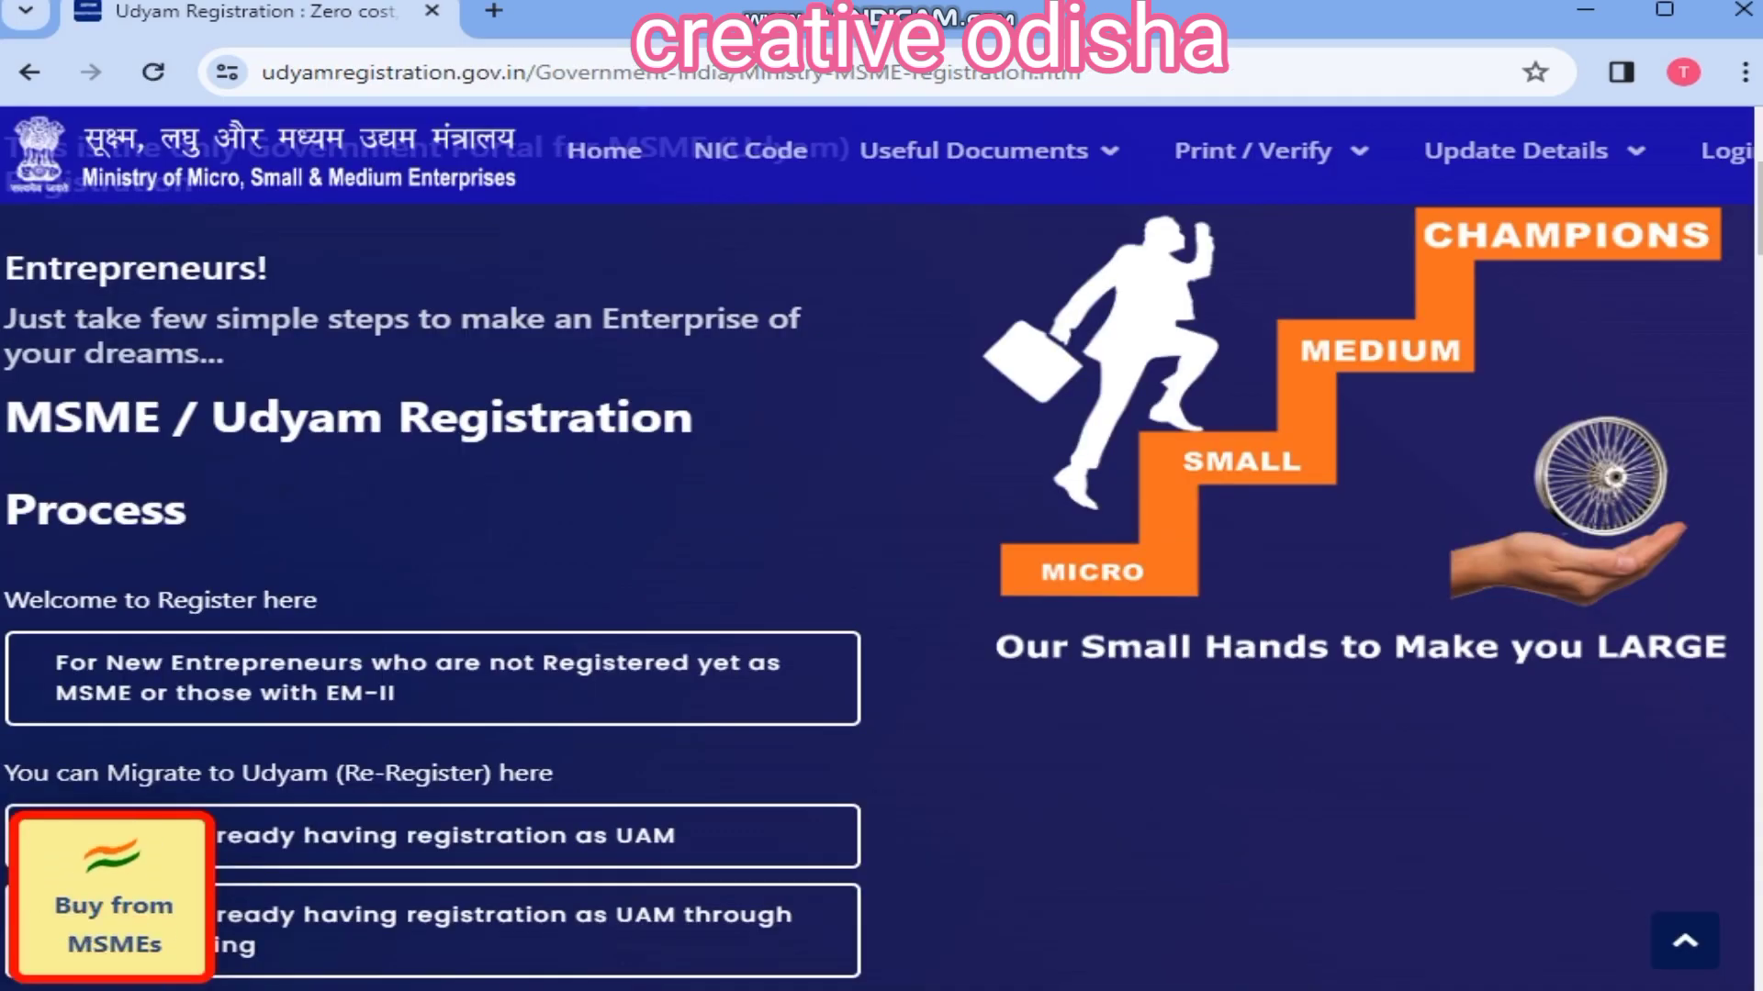
scroll(432, 395, "down", 3)
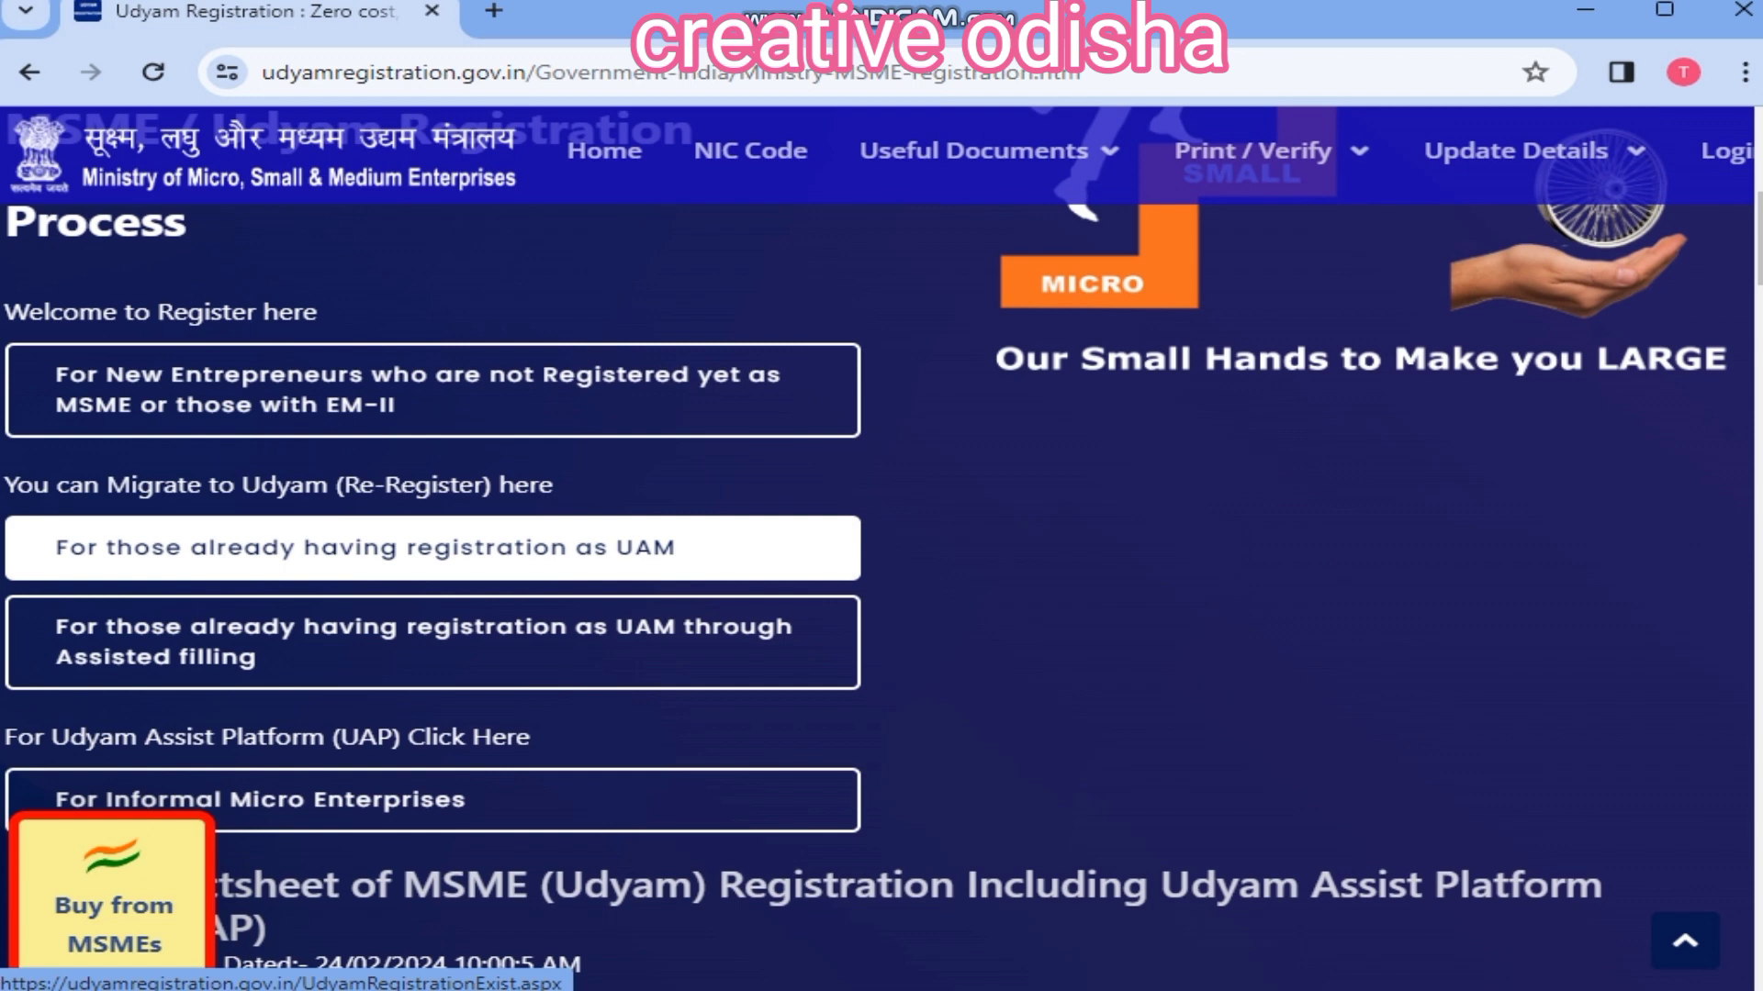
scroll(431, 551, "down", 1)
scroll(432, 550, "up", 4)
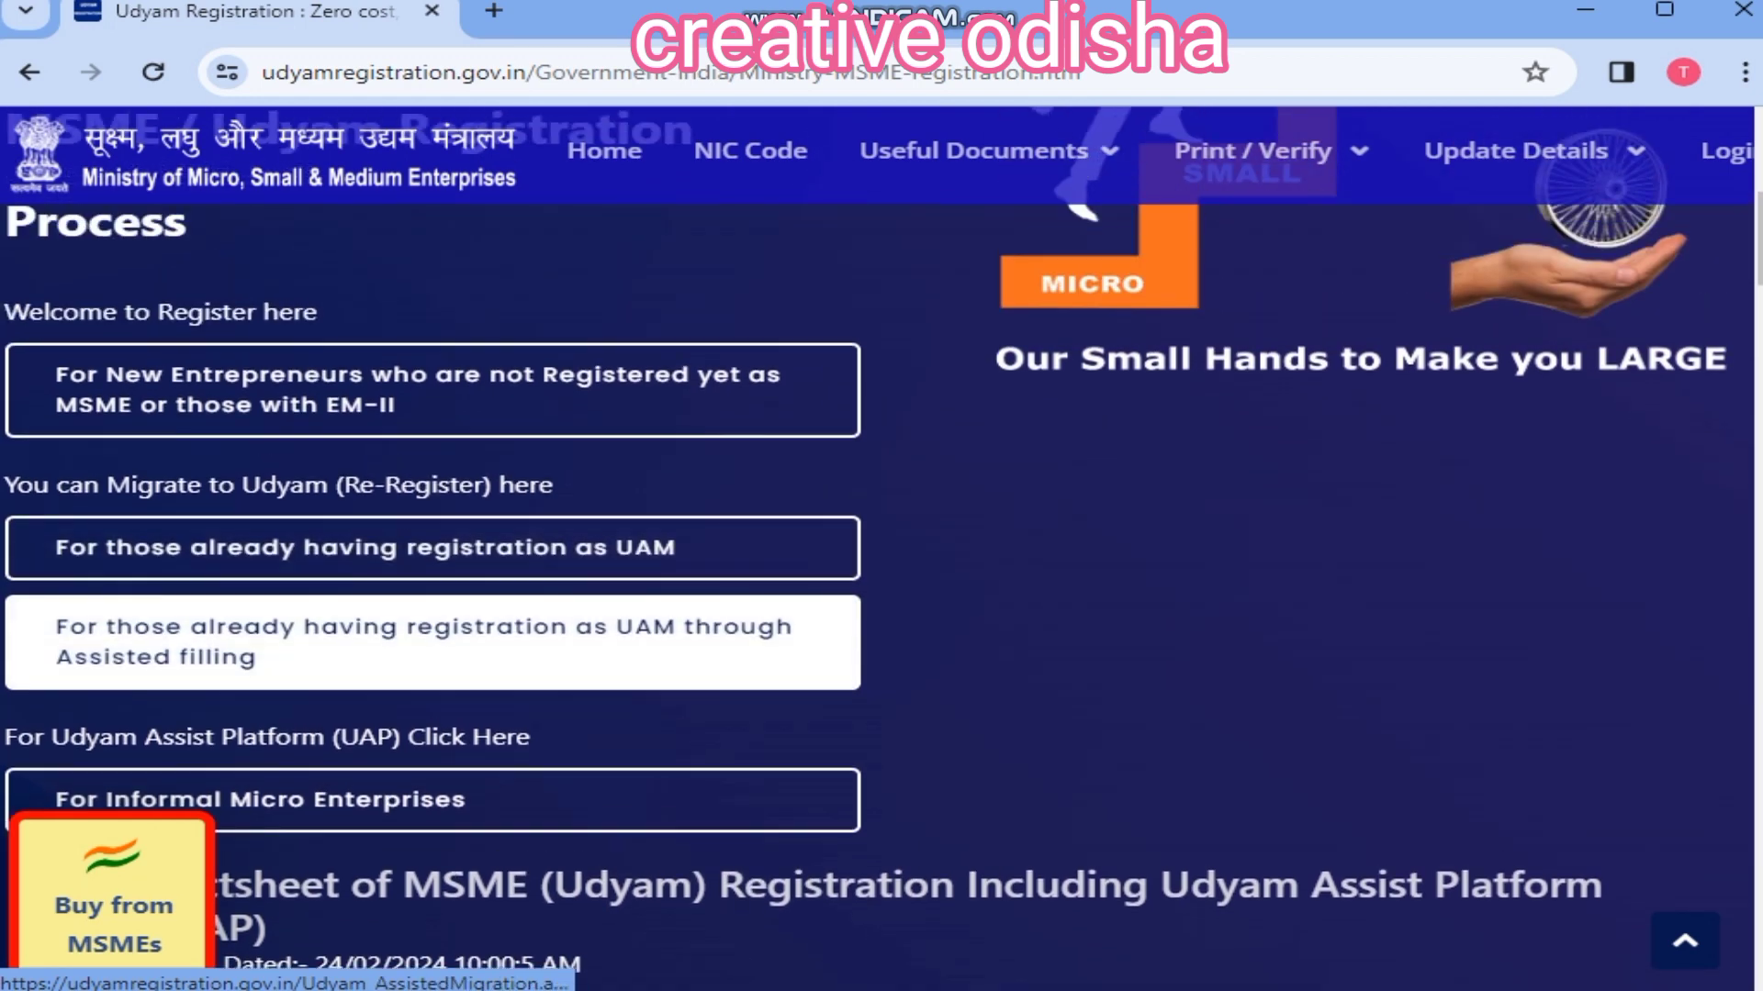
left_click(432, 678)
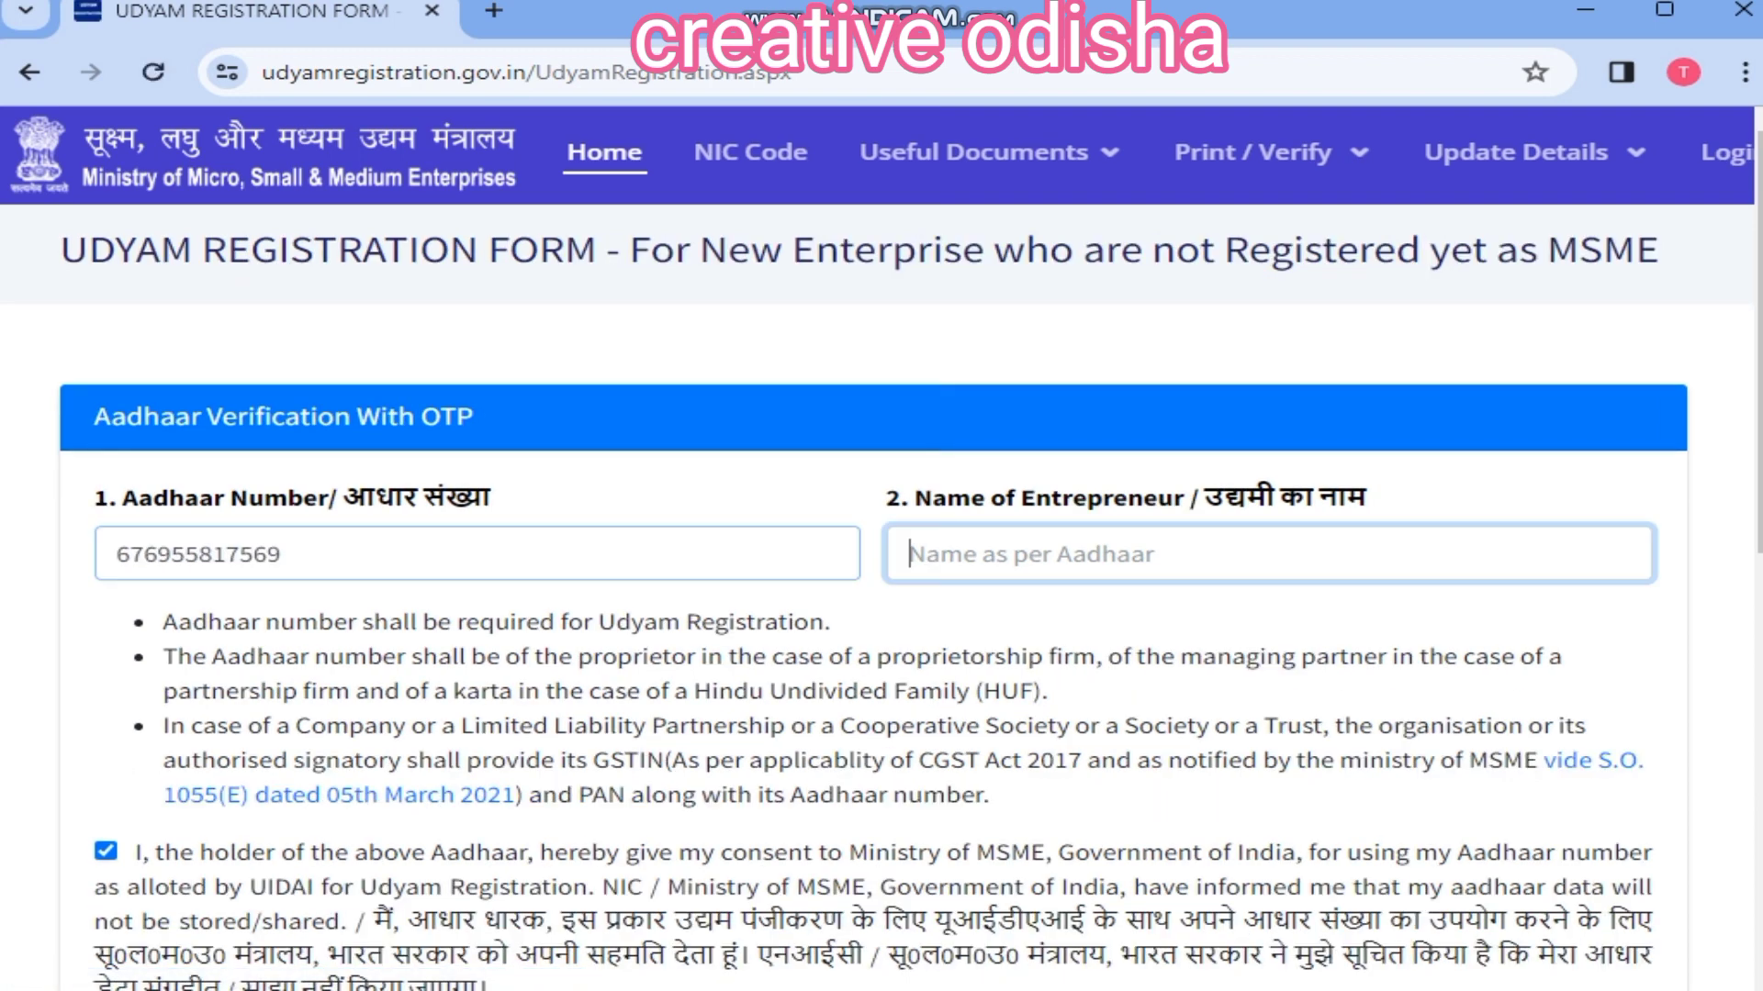
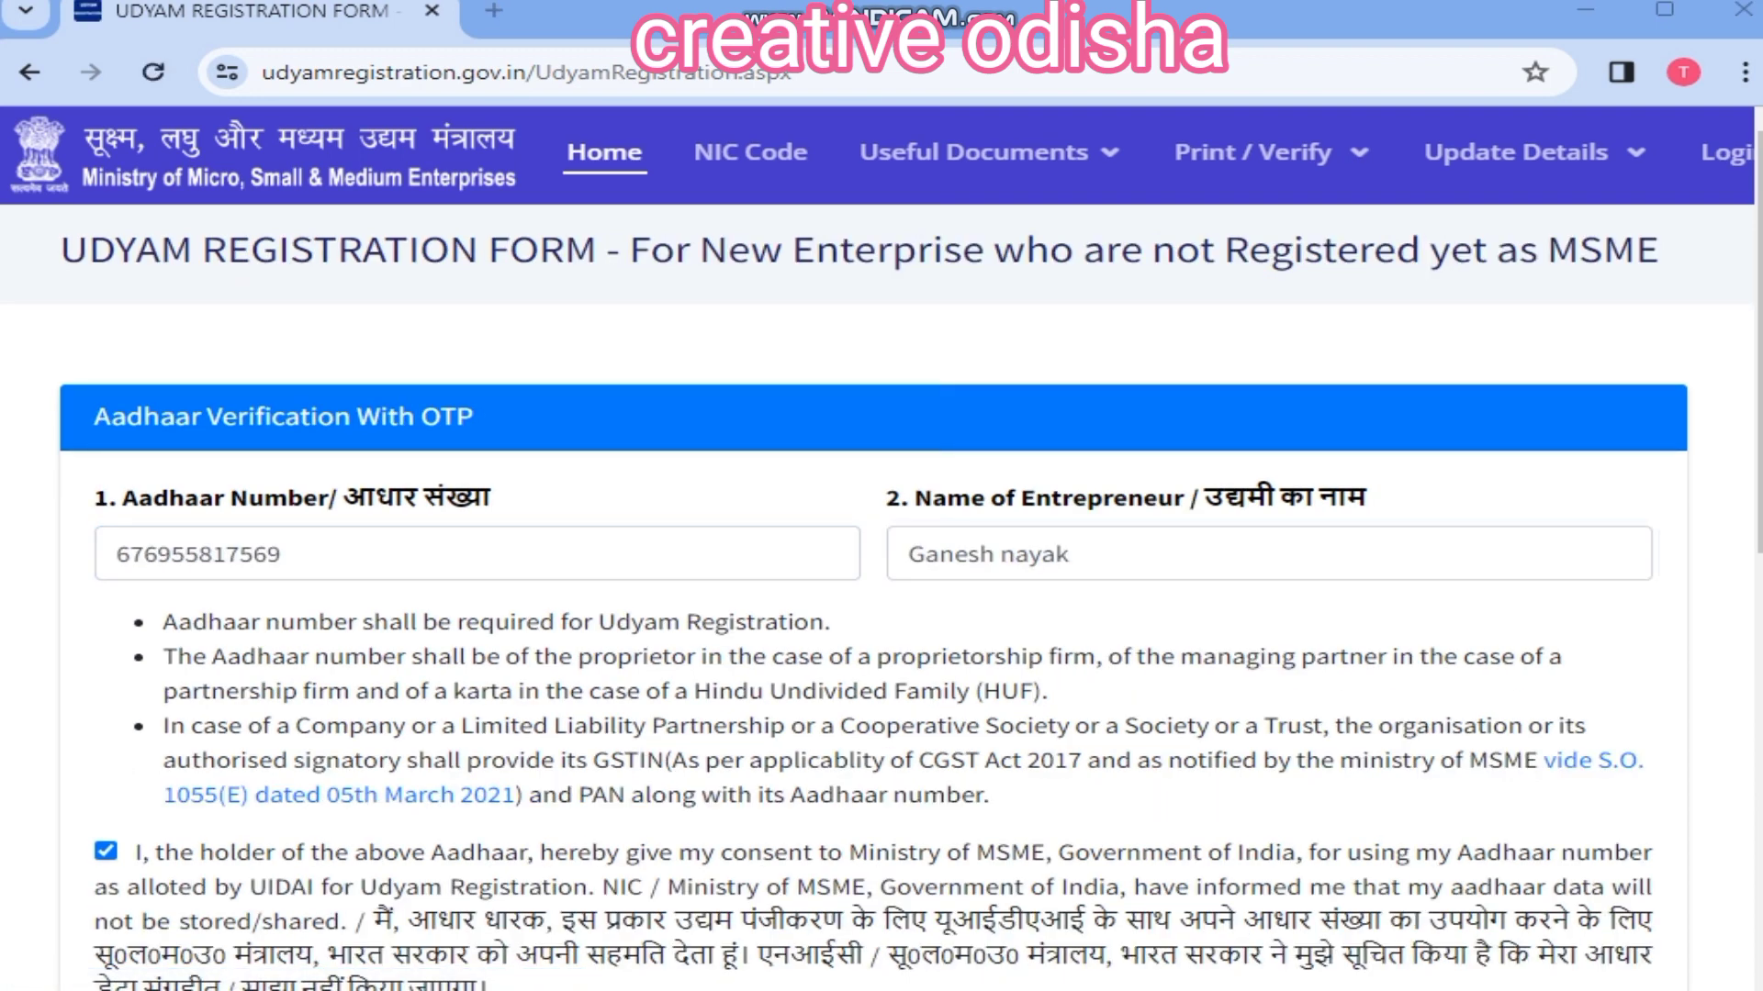
Step: Enter the entrepreneur's name and the Aadhaar one-time password to validate the Aadhaar
scroll(881, 551, "down", 5)
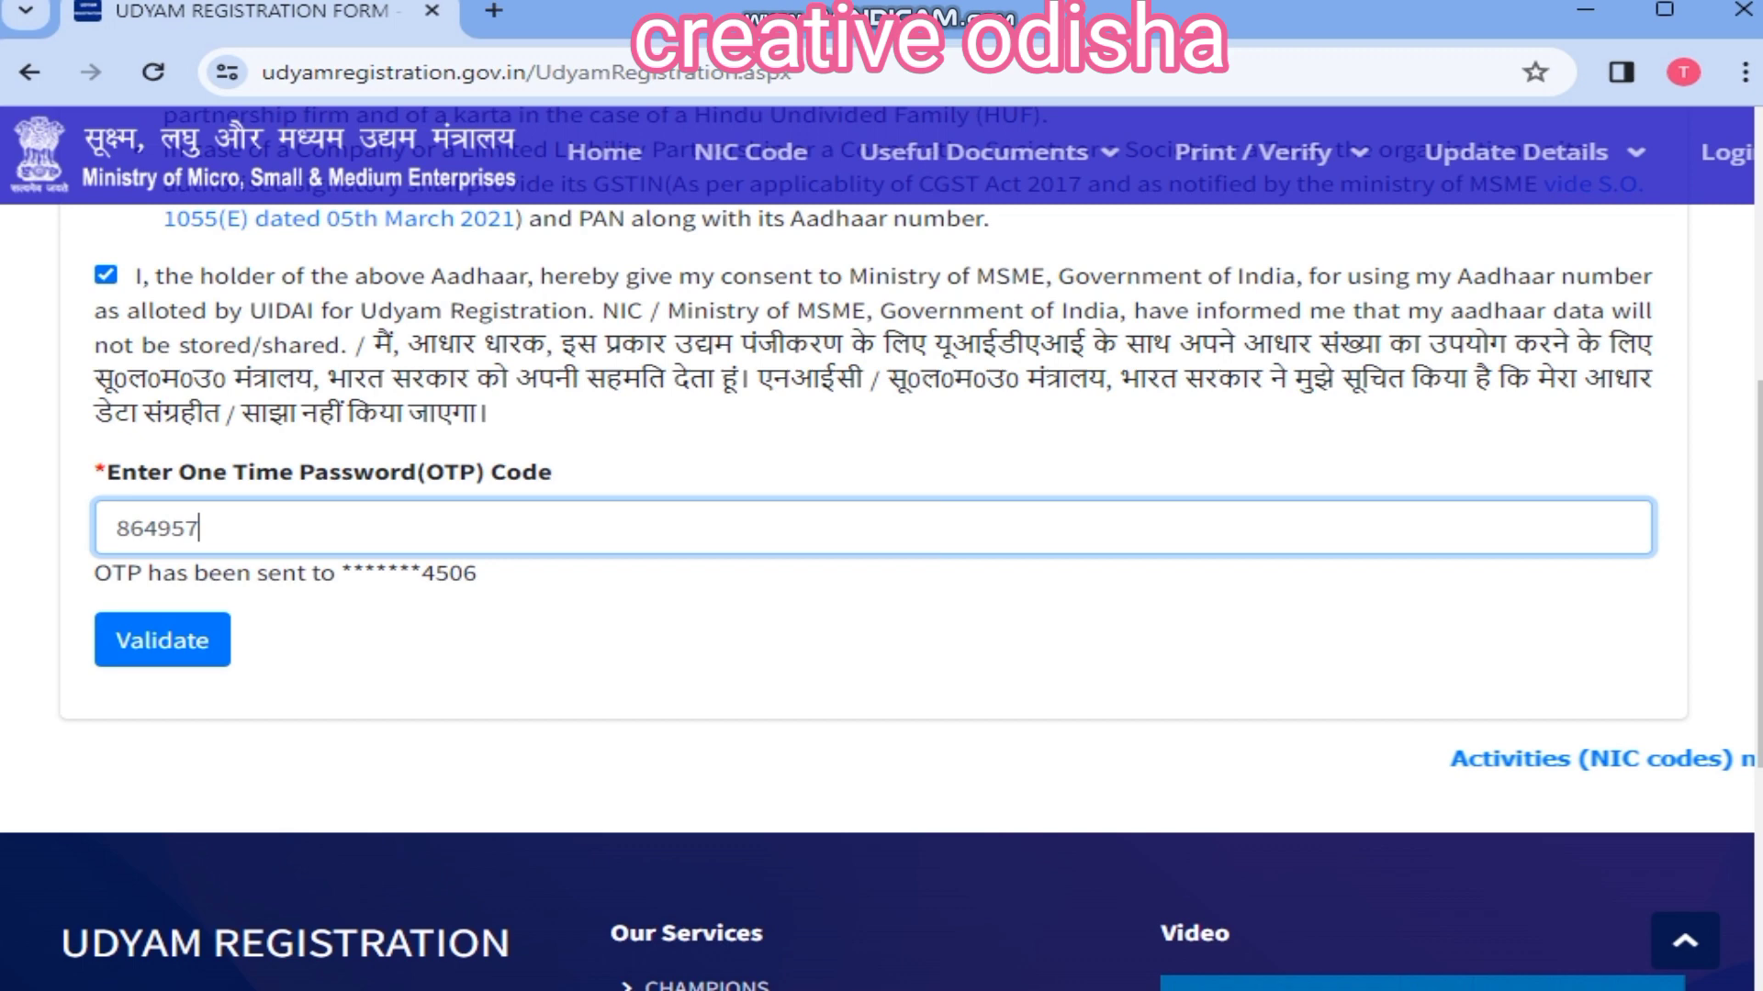
left_click(163, 640)
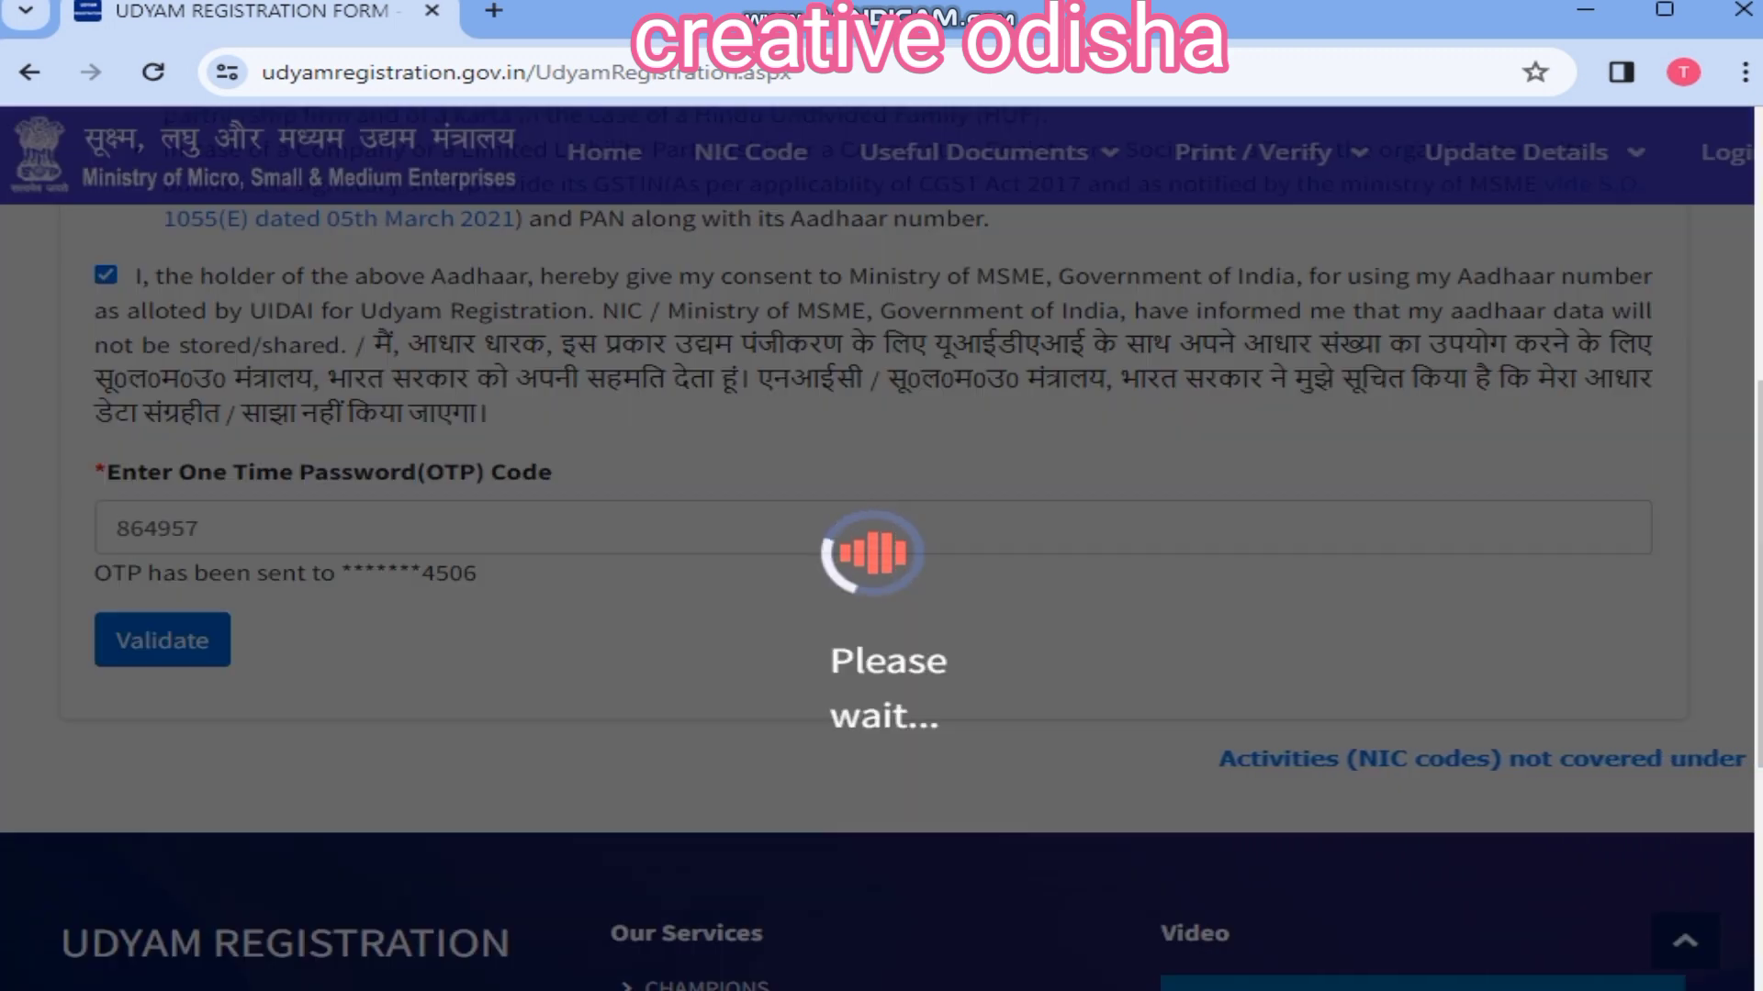
type("7")
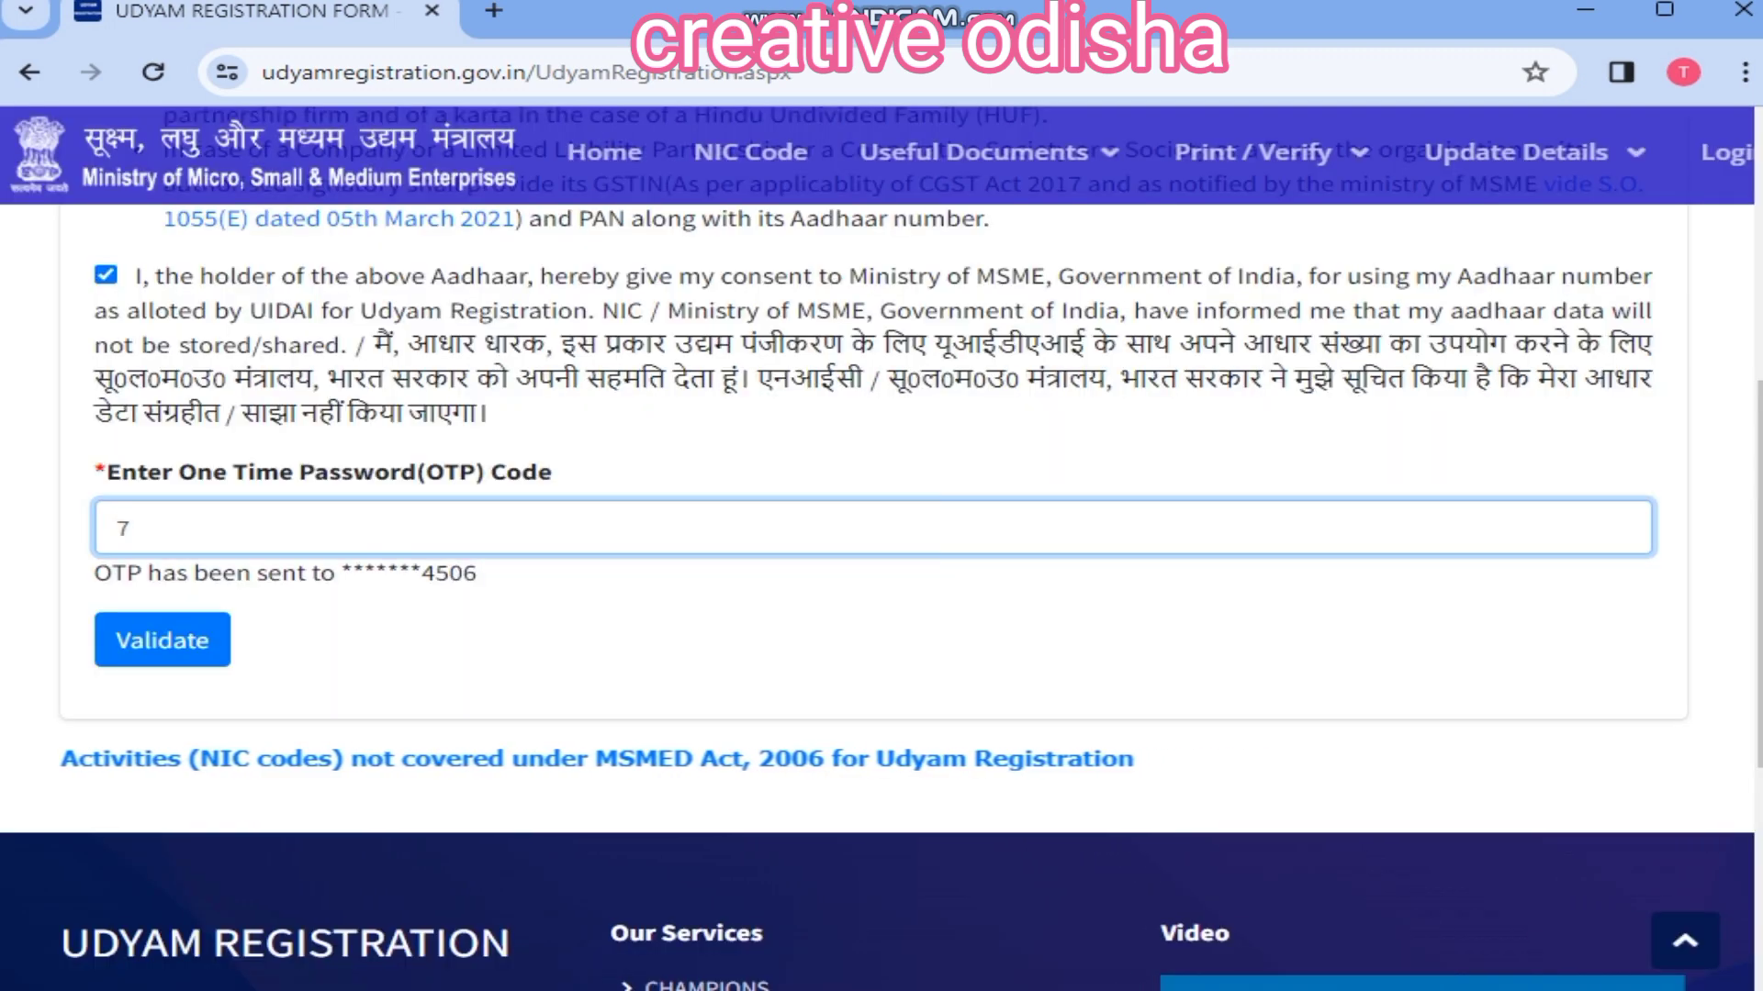
type("2")
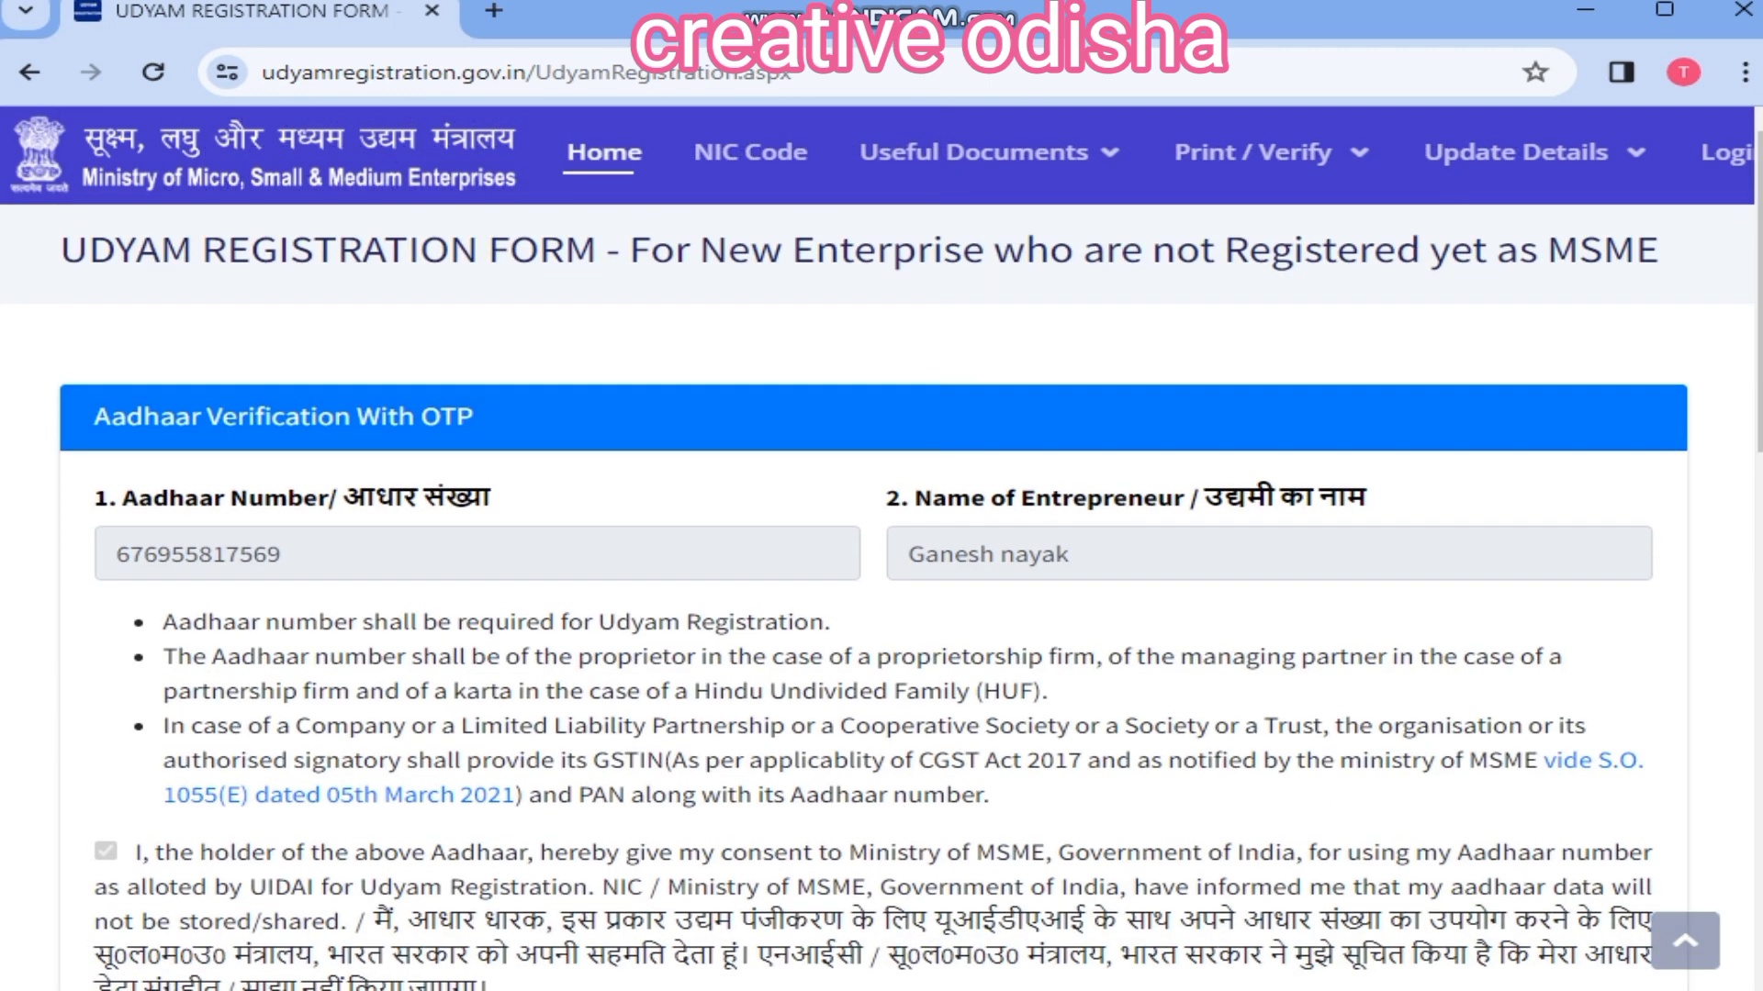
scroll(881, 551, "down", 8)
scroll(881, 550, "down", 1)
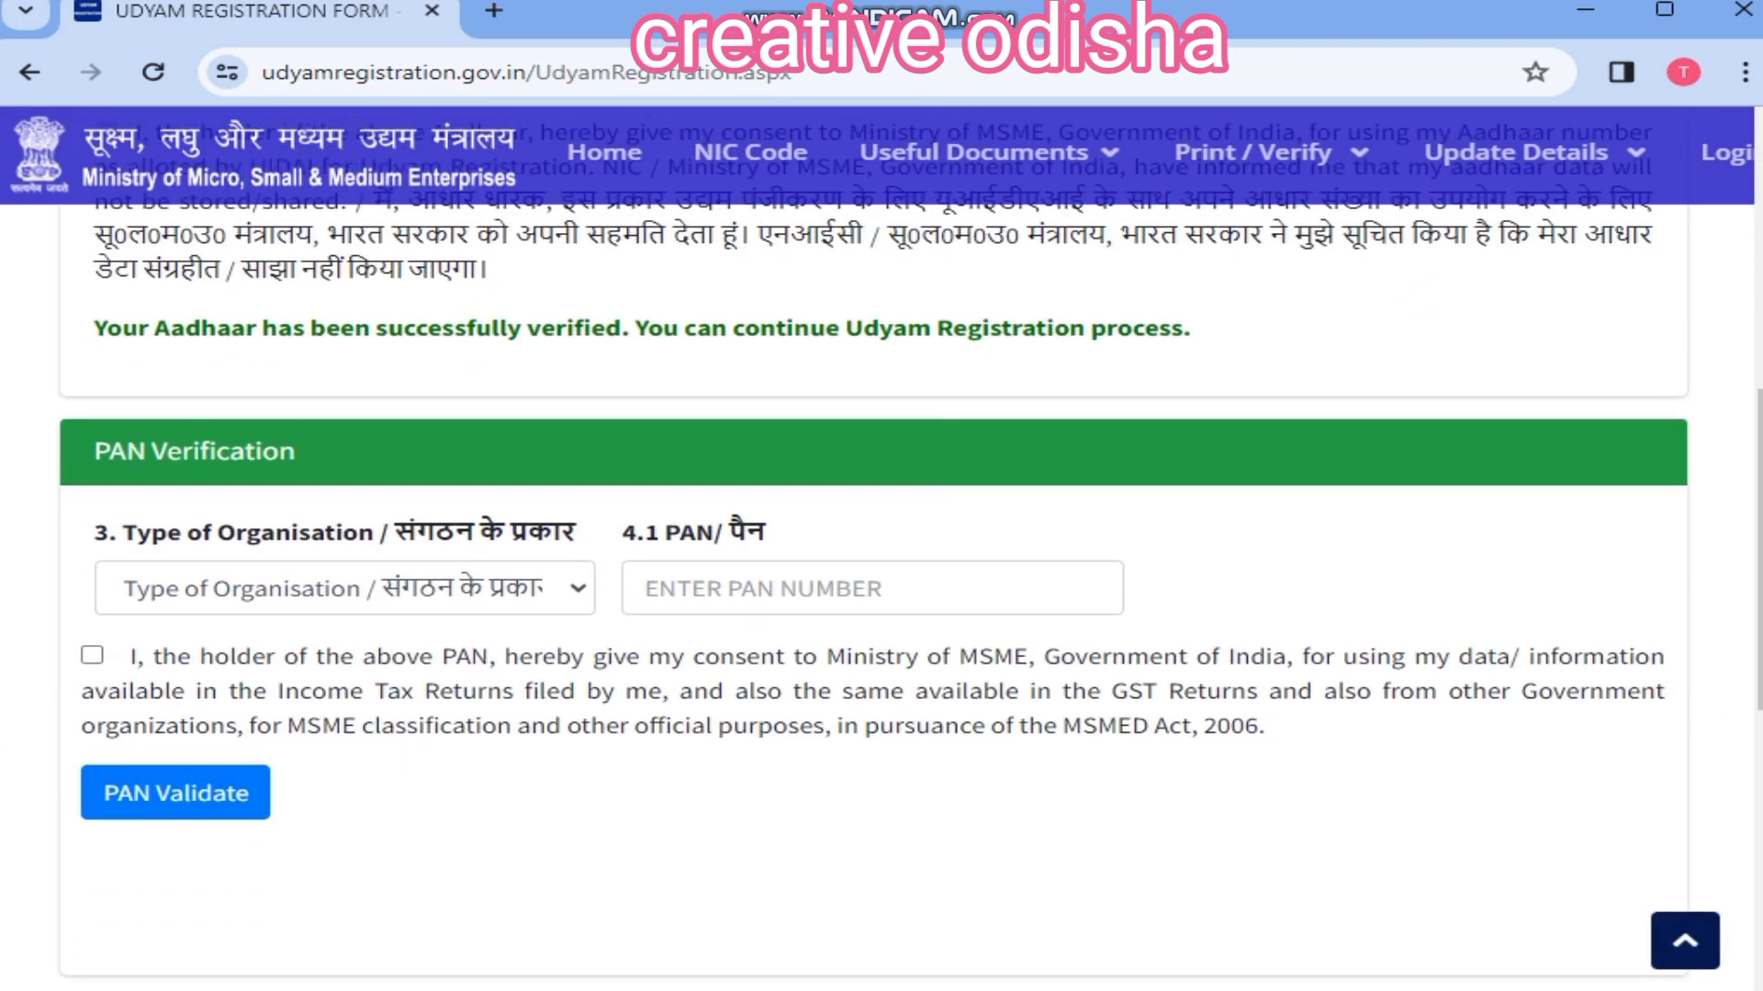
Step: Select '1. Proprietary' as organisation type and continue after PAN validation
left_click(345, 589)
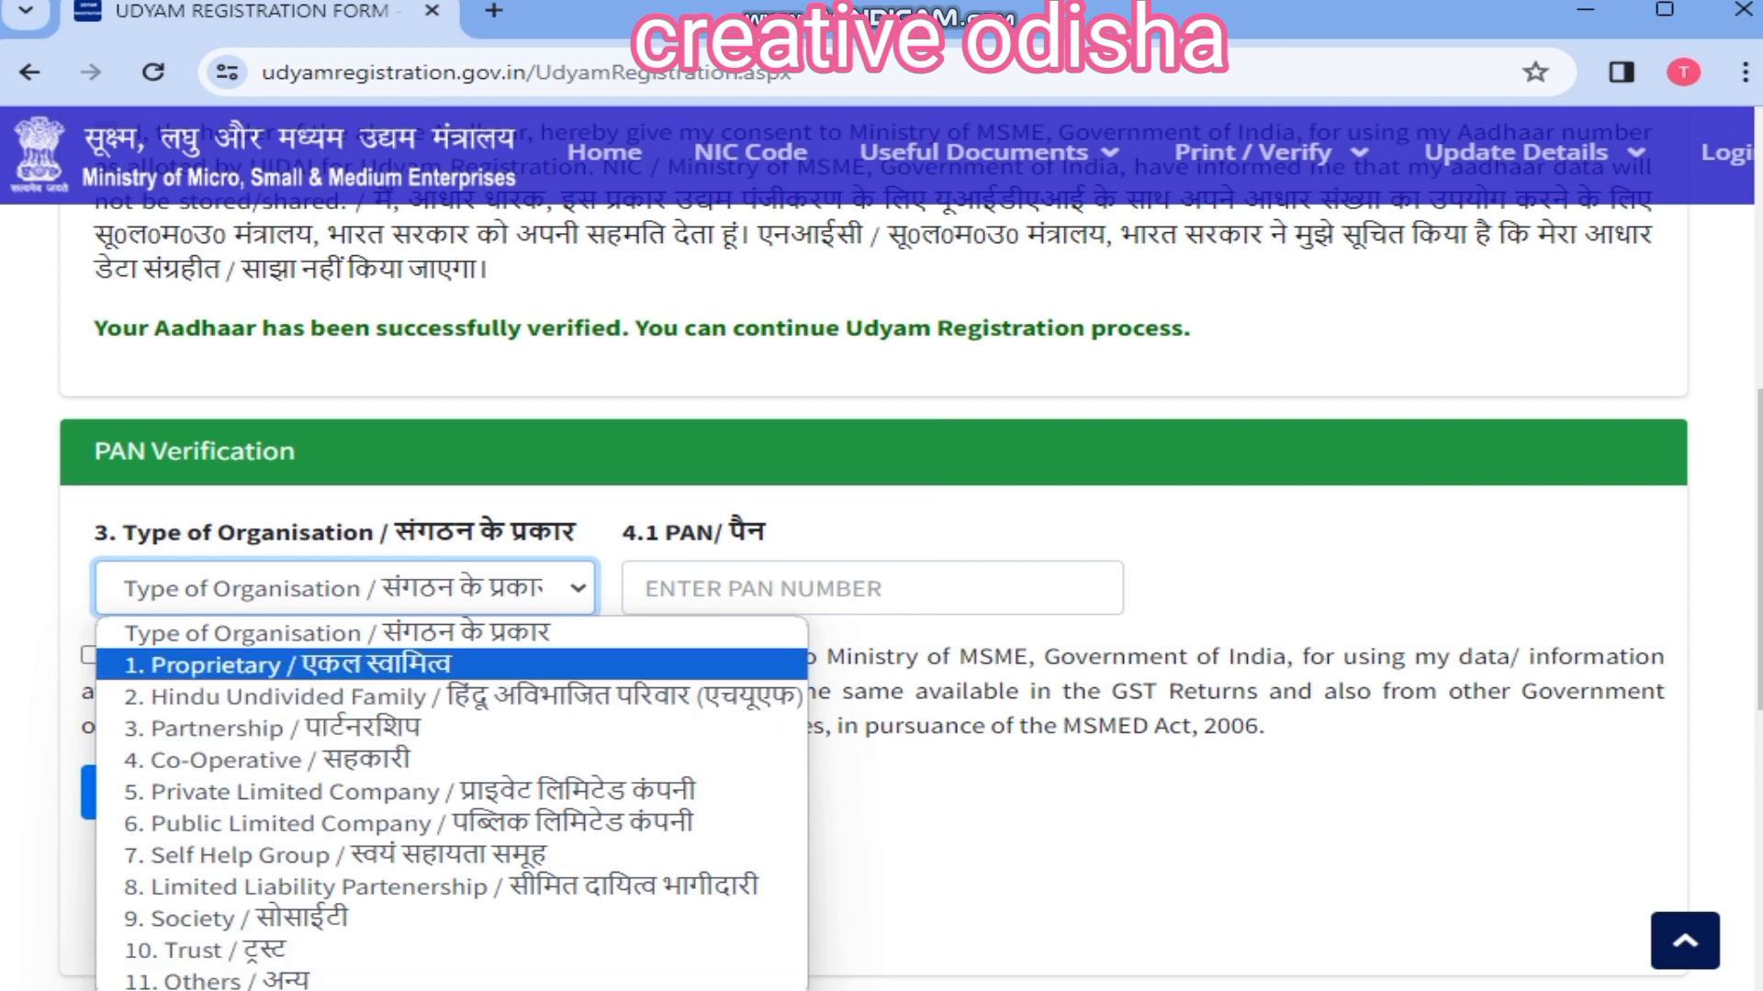
key("Return")
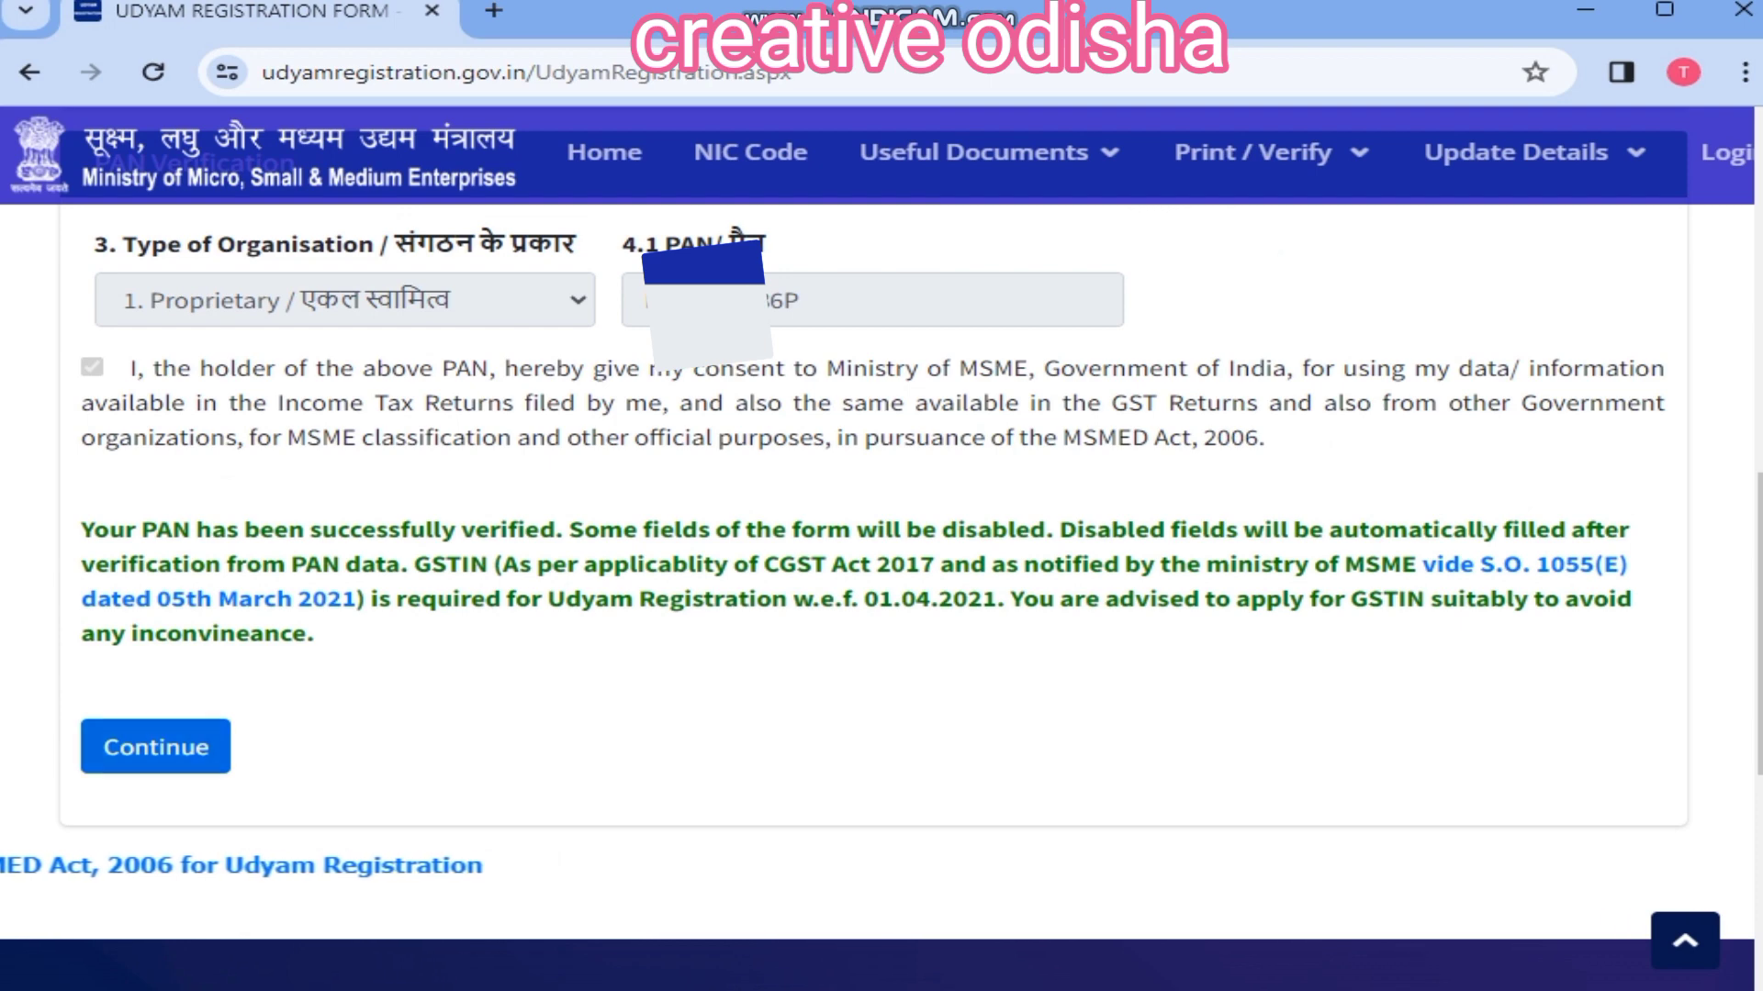
left_click(155, 746)
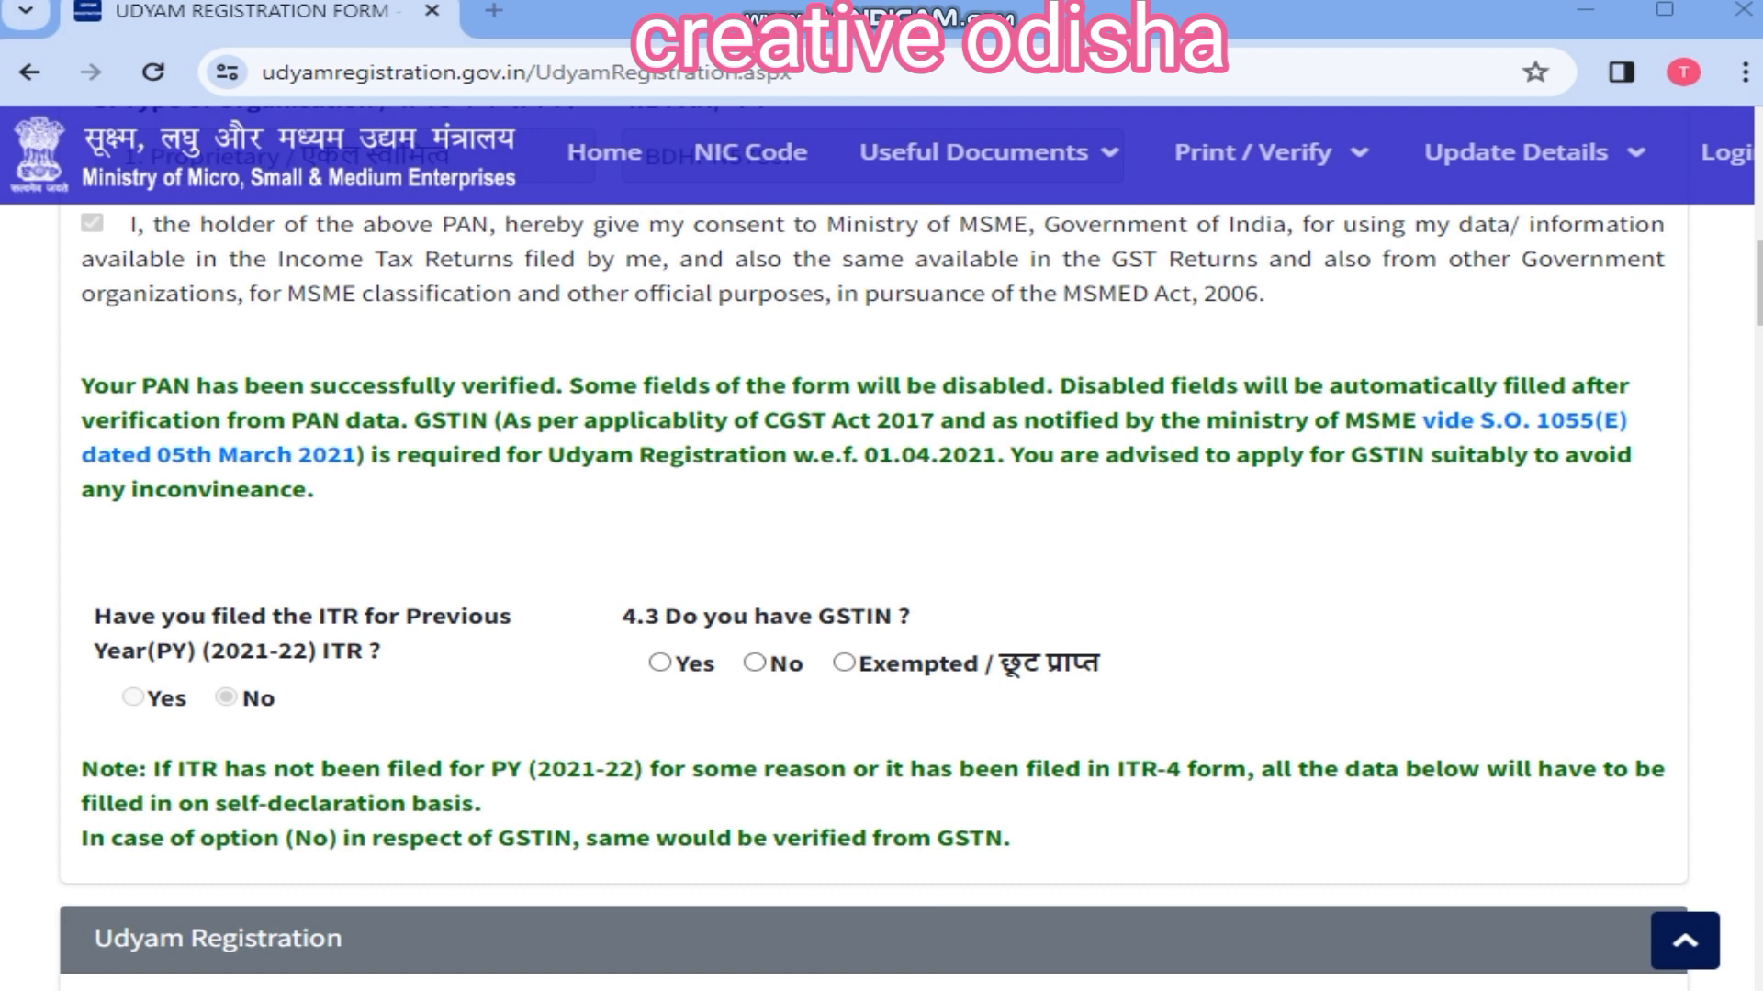
Step: Answer No to having a GSTIN, then fill in the mobile number and email
left_click(754, 662)
scroll(754, 663, "down", 4)
left_click(735, 650)
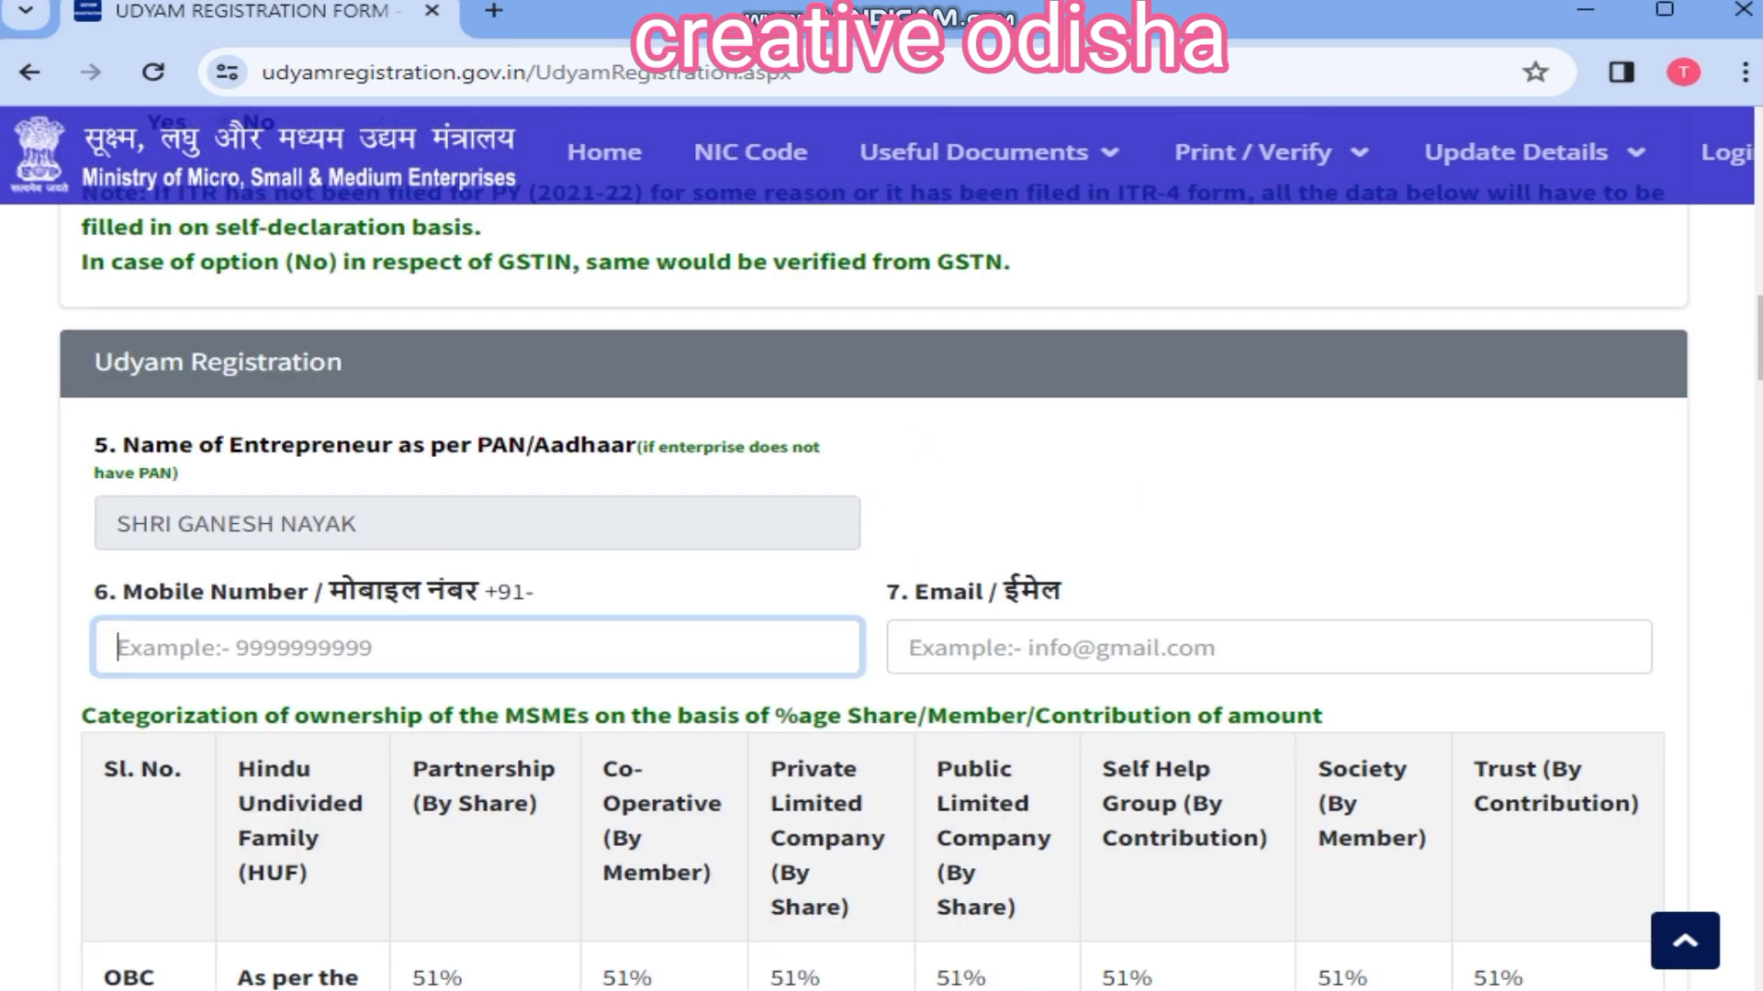
type("93")
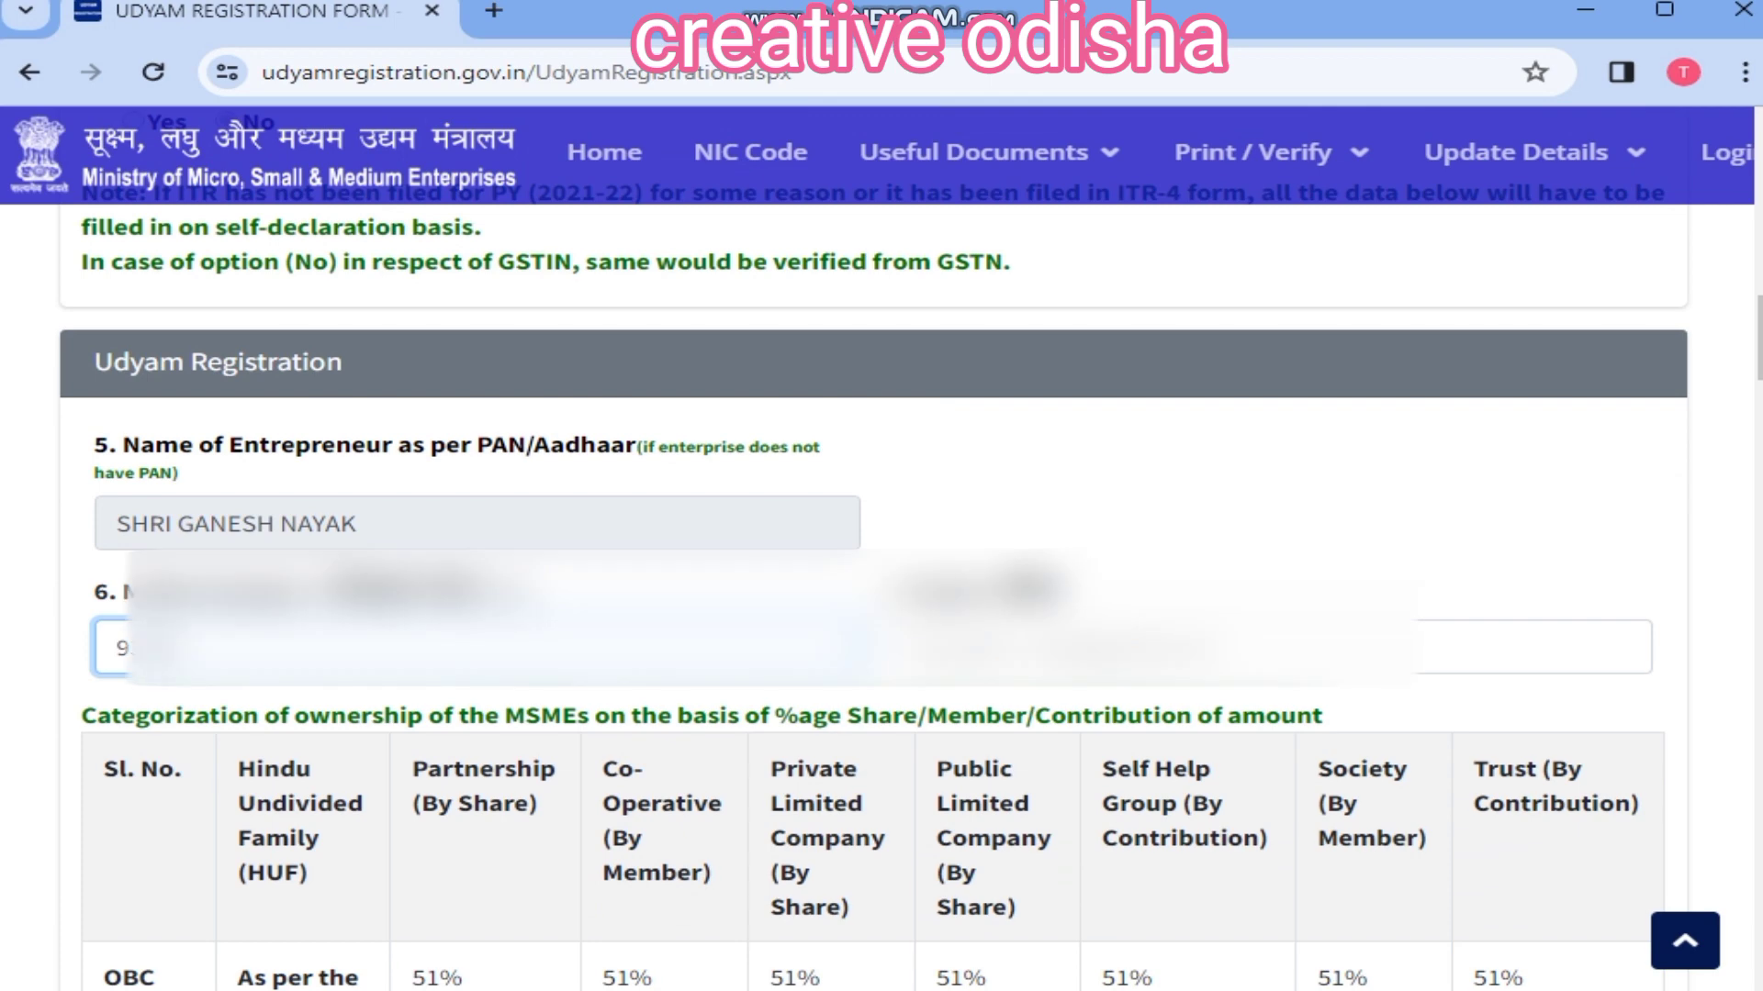
left_click(1129, 648)
scroll(881, 550, "down", 2)
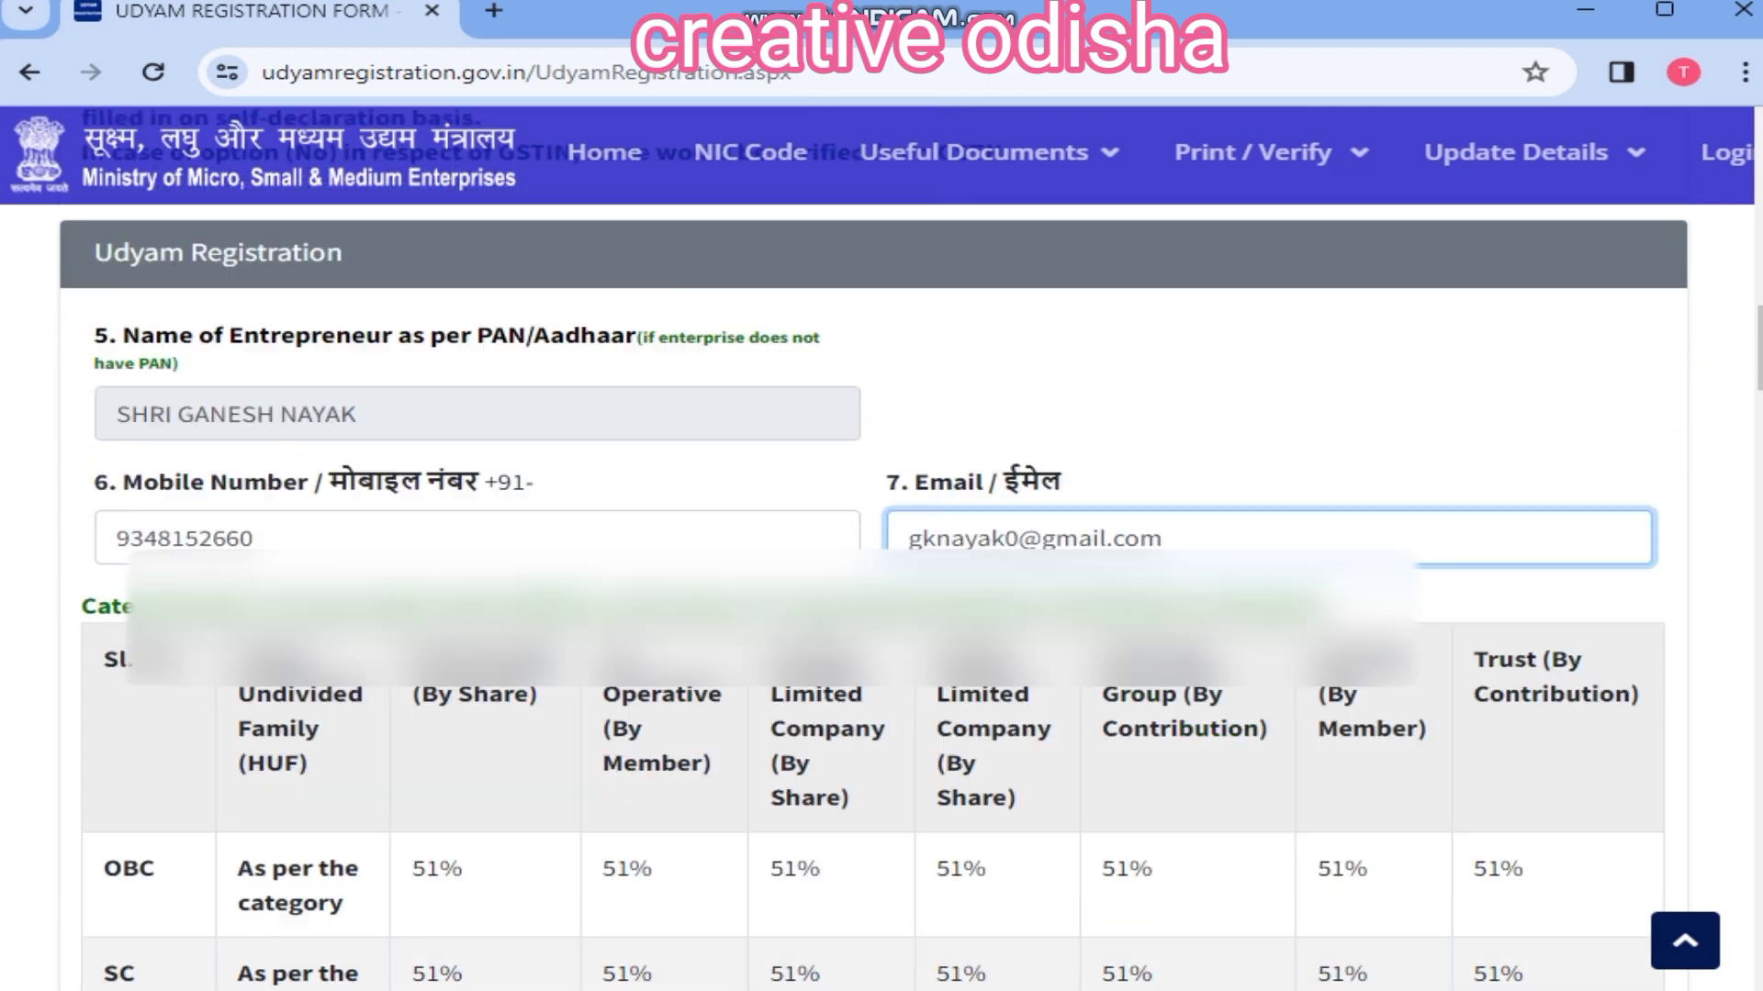
scroll(881, 551, "down", 7)
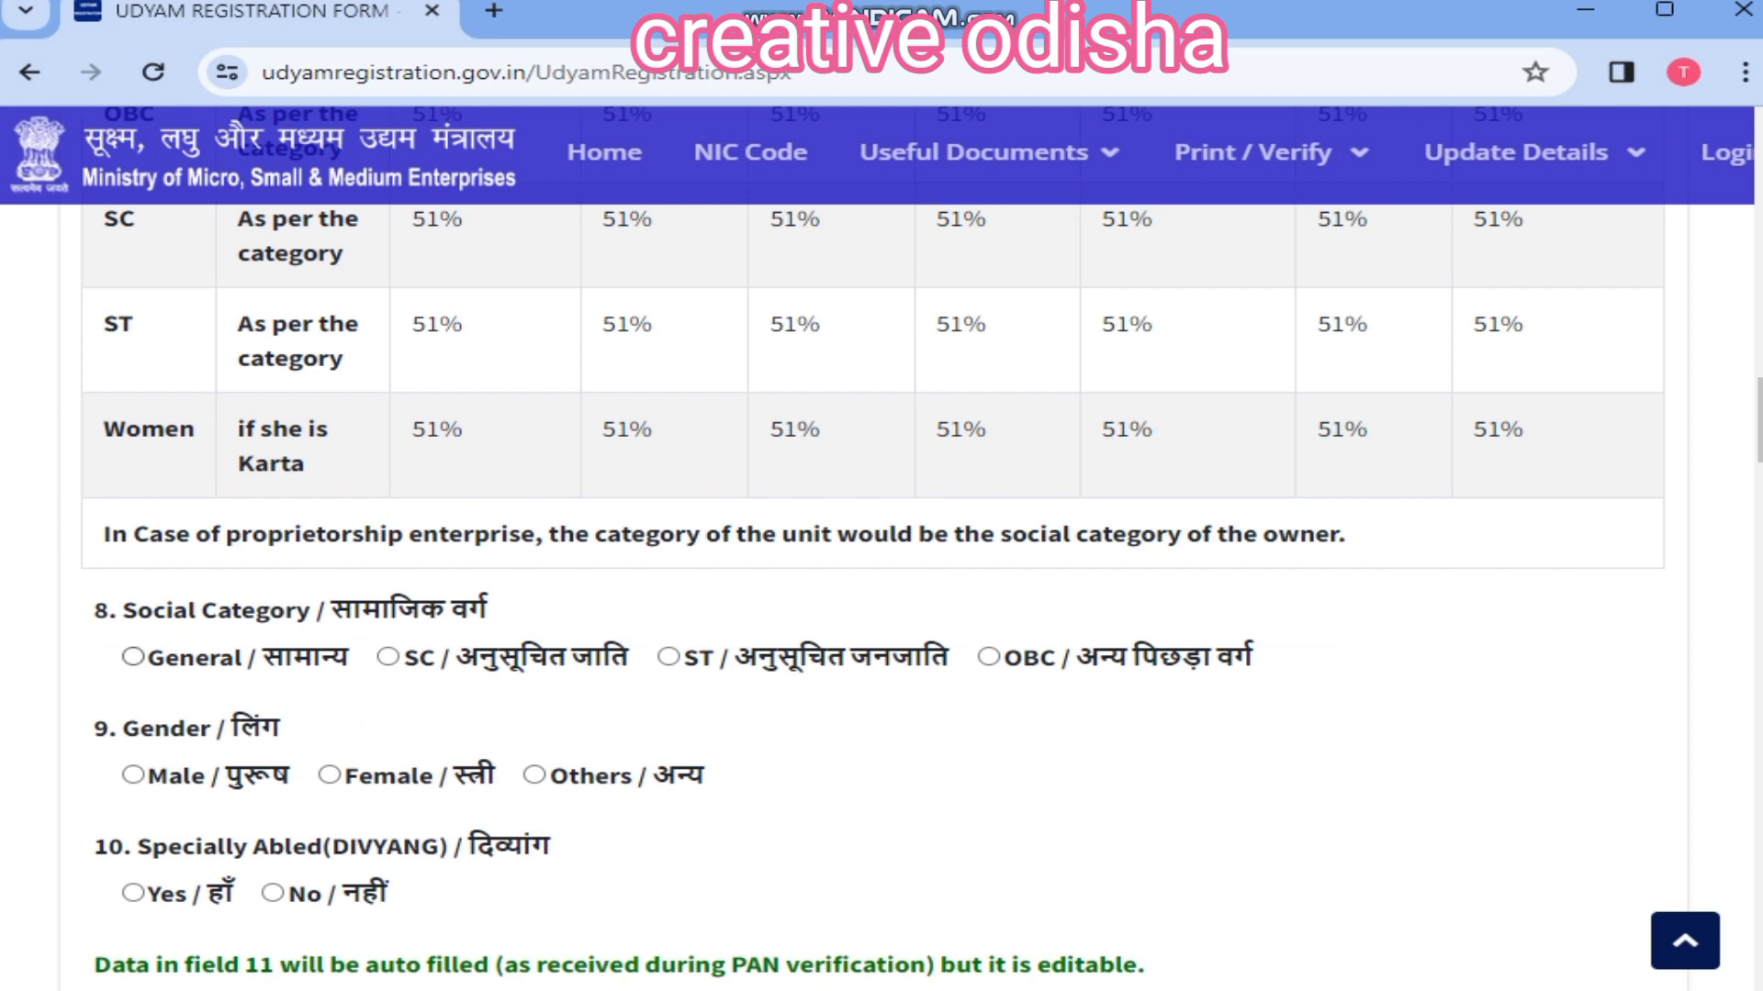
Step: Set social category General, gender Male and specially abled No
left_click(133, 658)
scroll(133, 643, "down", 1)
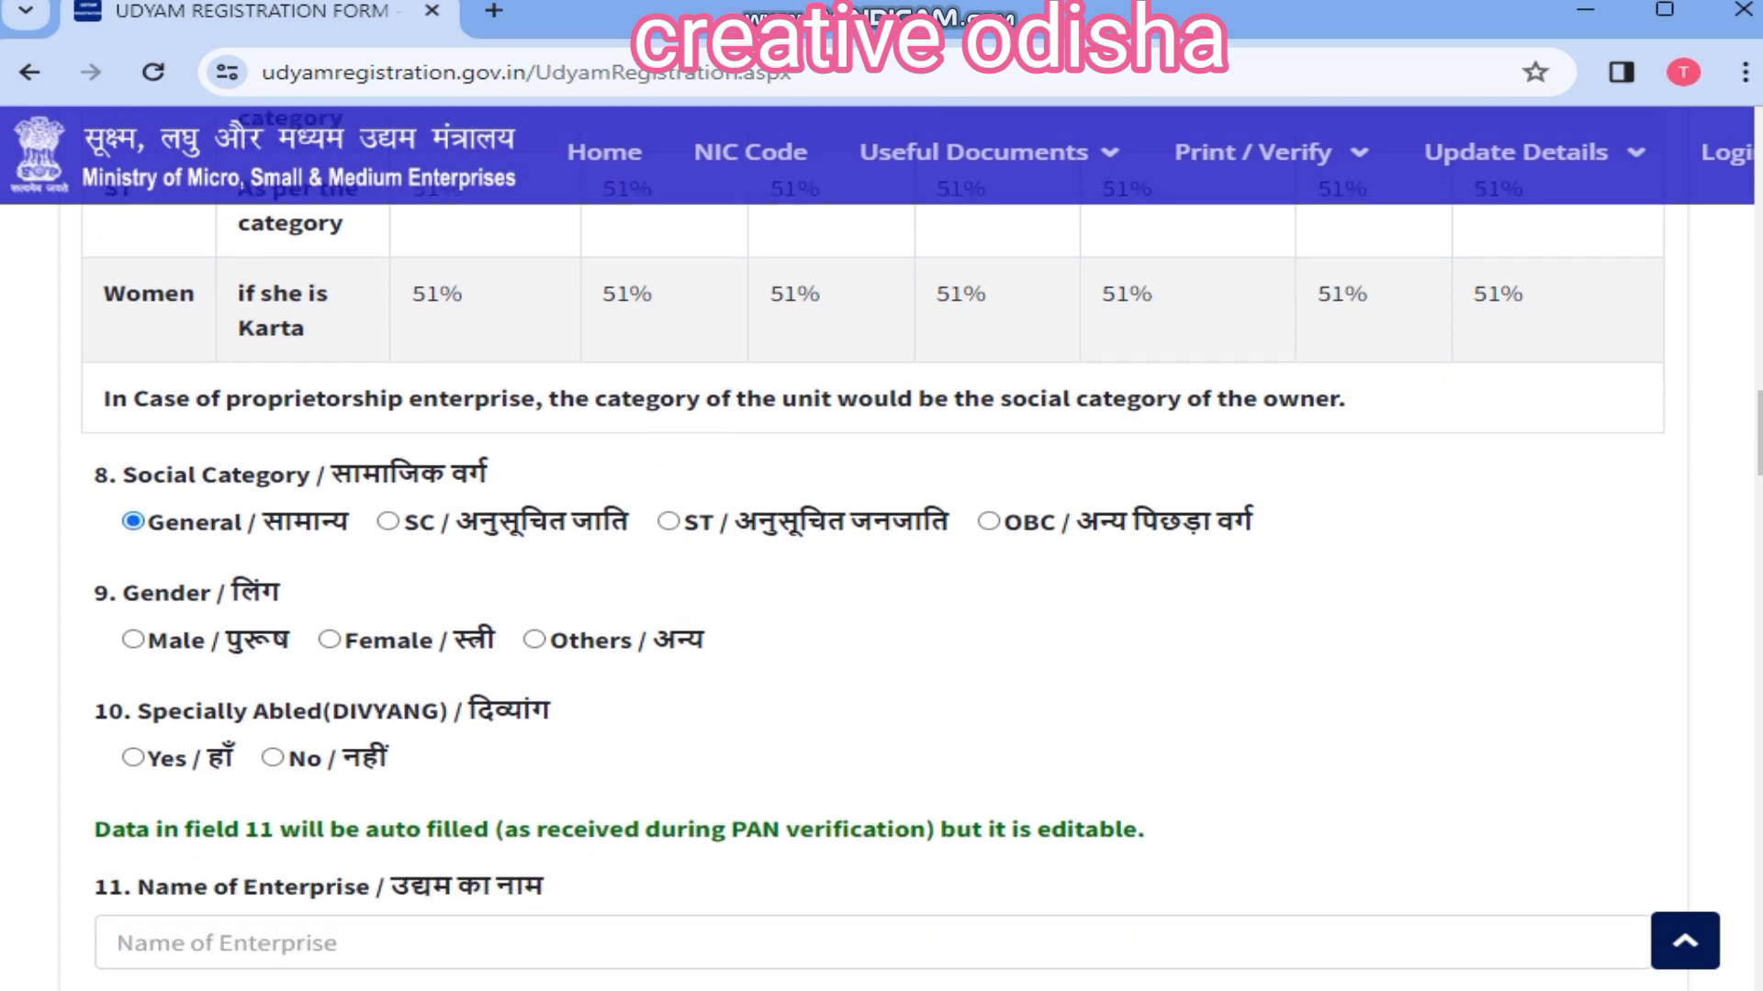
left_click(133, 630)
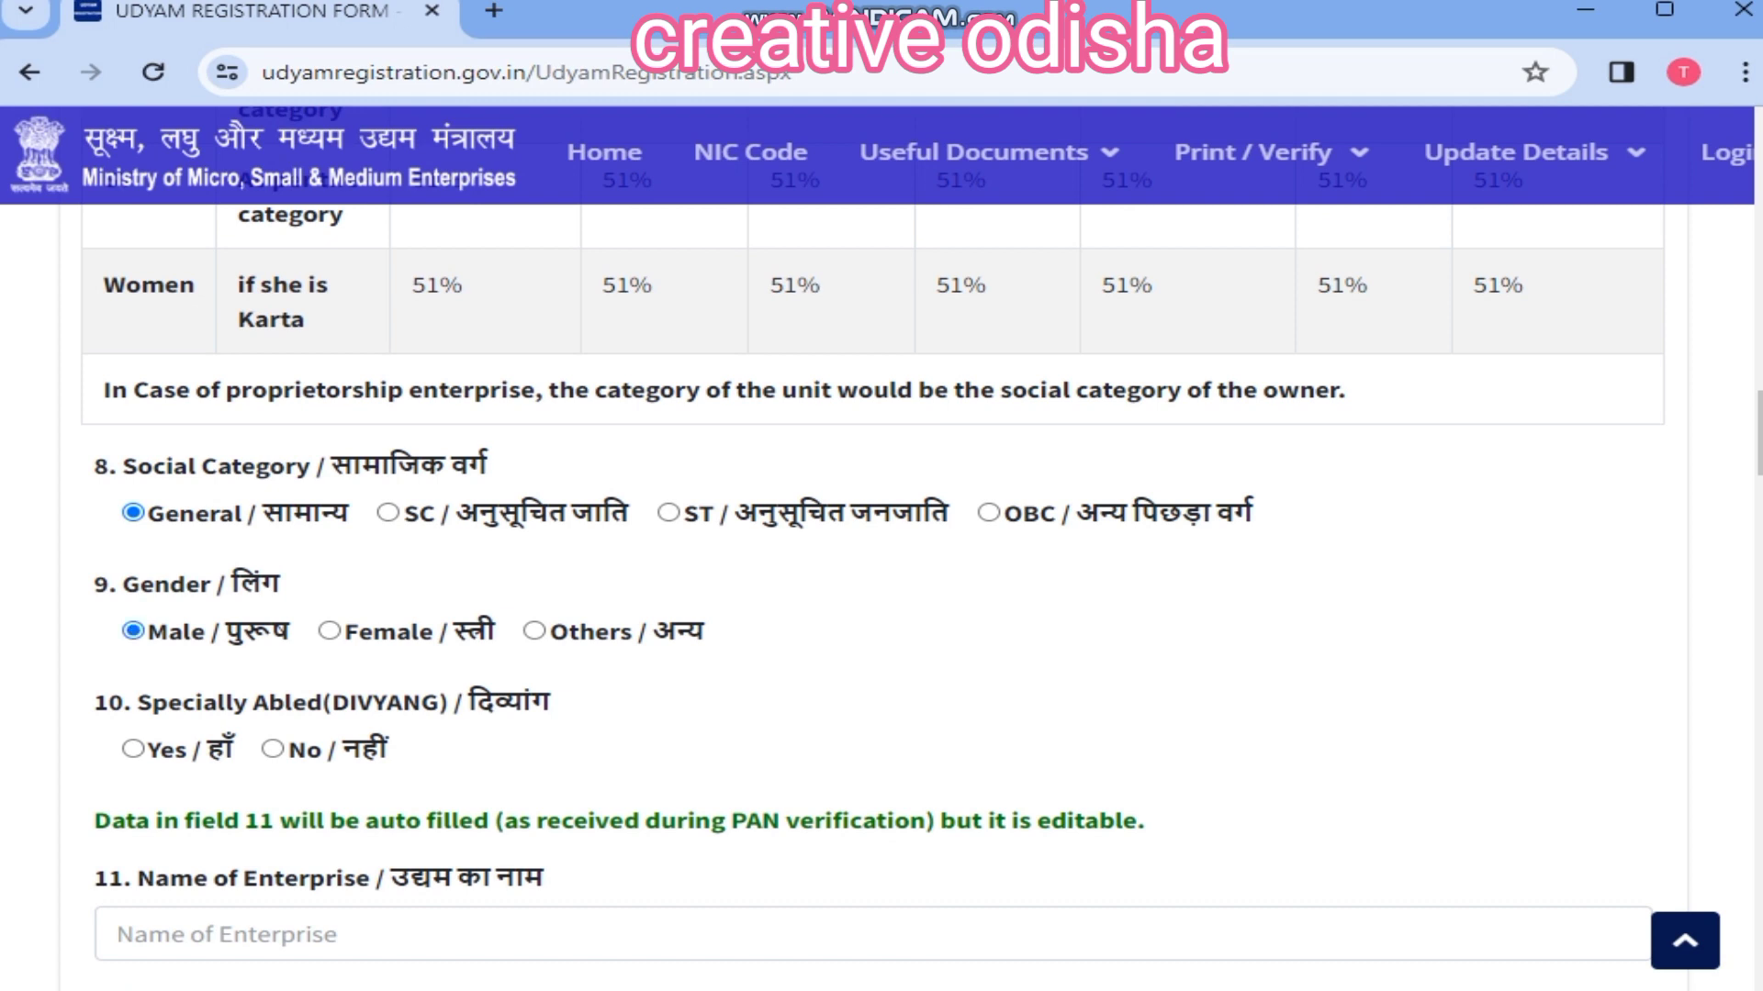
scroll(872, 551, "down", 1)
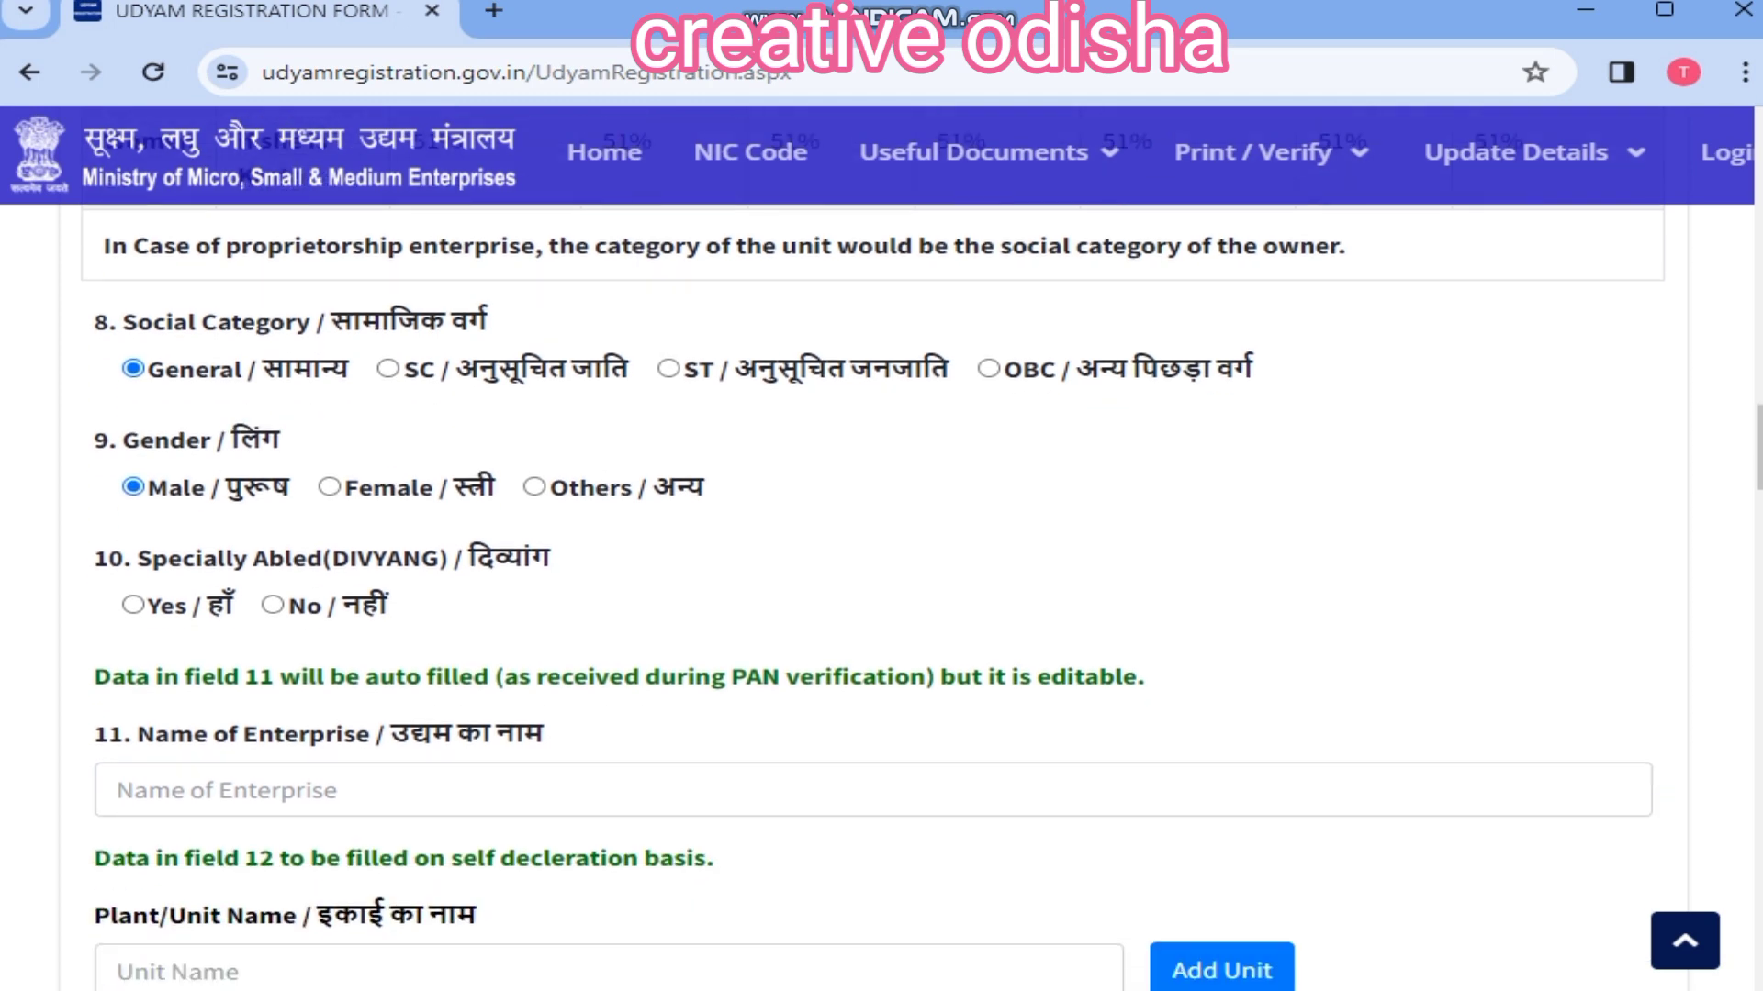
left_click(272, 605)
scroll(273, 605, "down", 2)
Step: Enter enterprise name 'mo mebakendra' and add the plant unit names
left_click(275, 502)
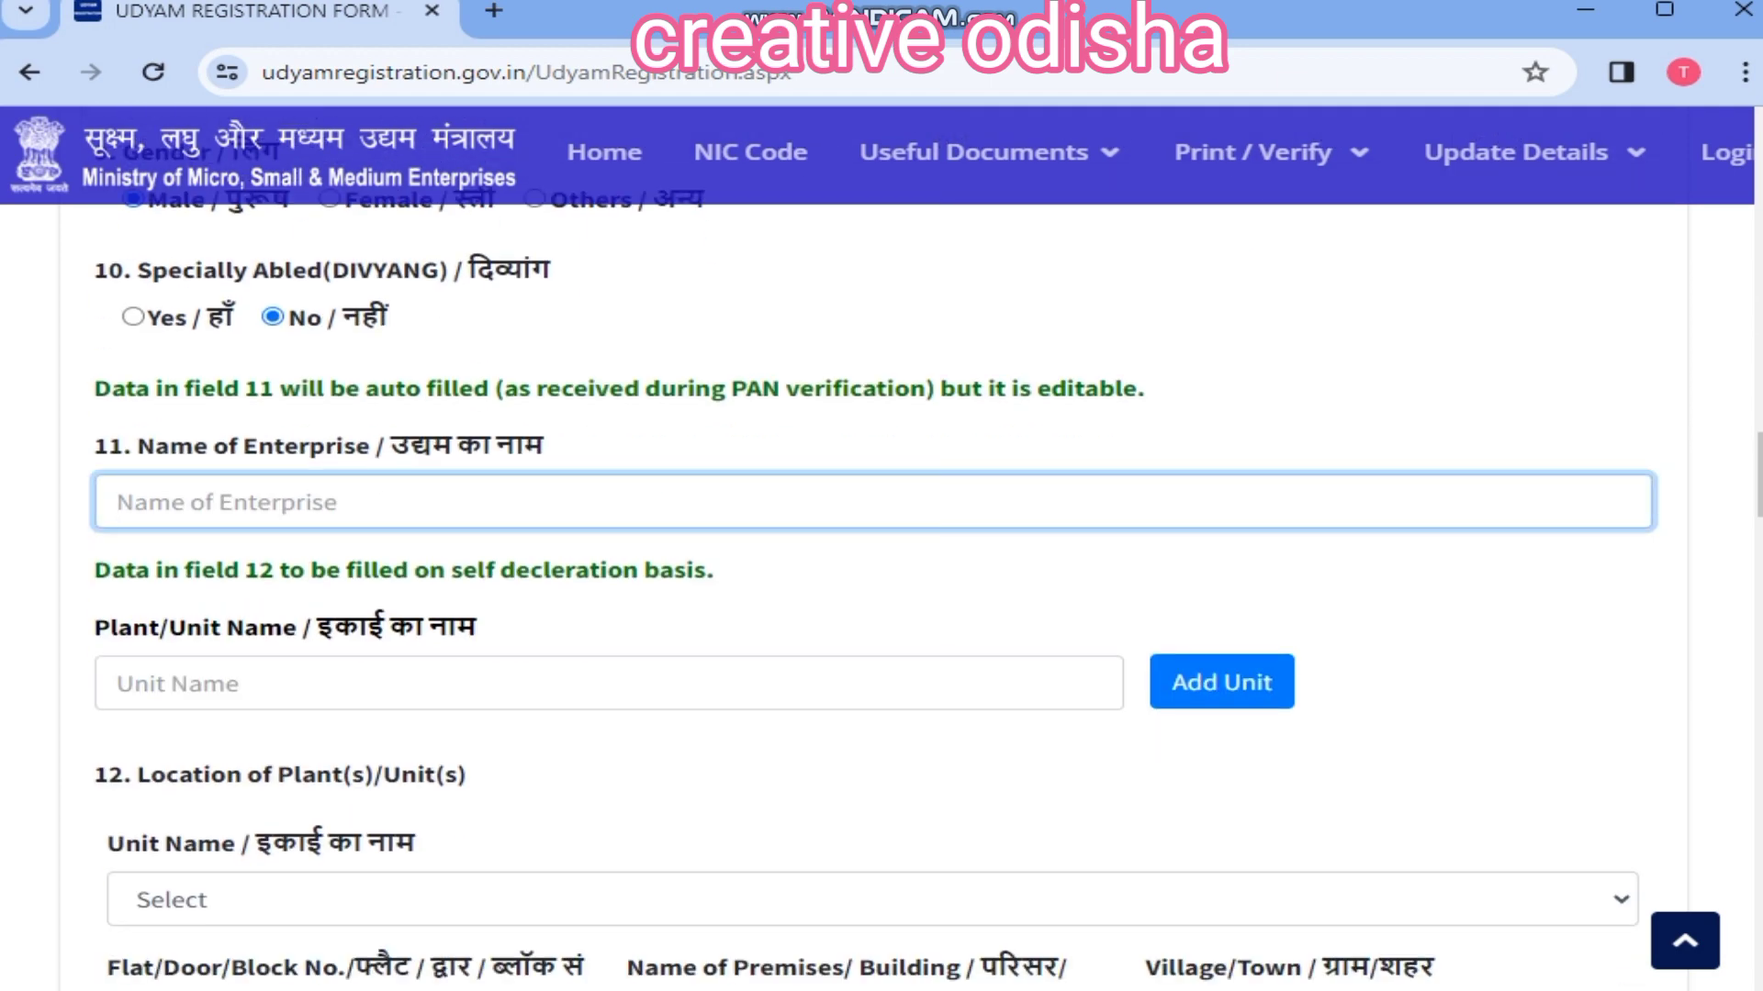
type("mo mebakendra")
key("Tab")
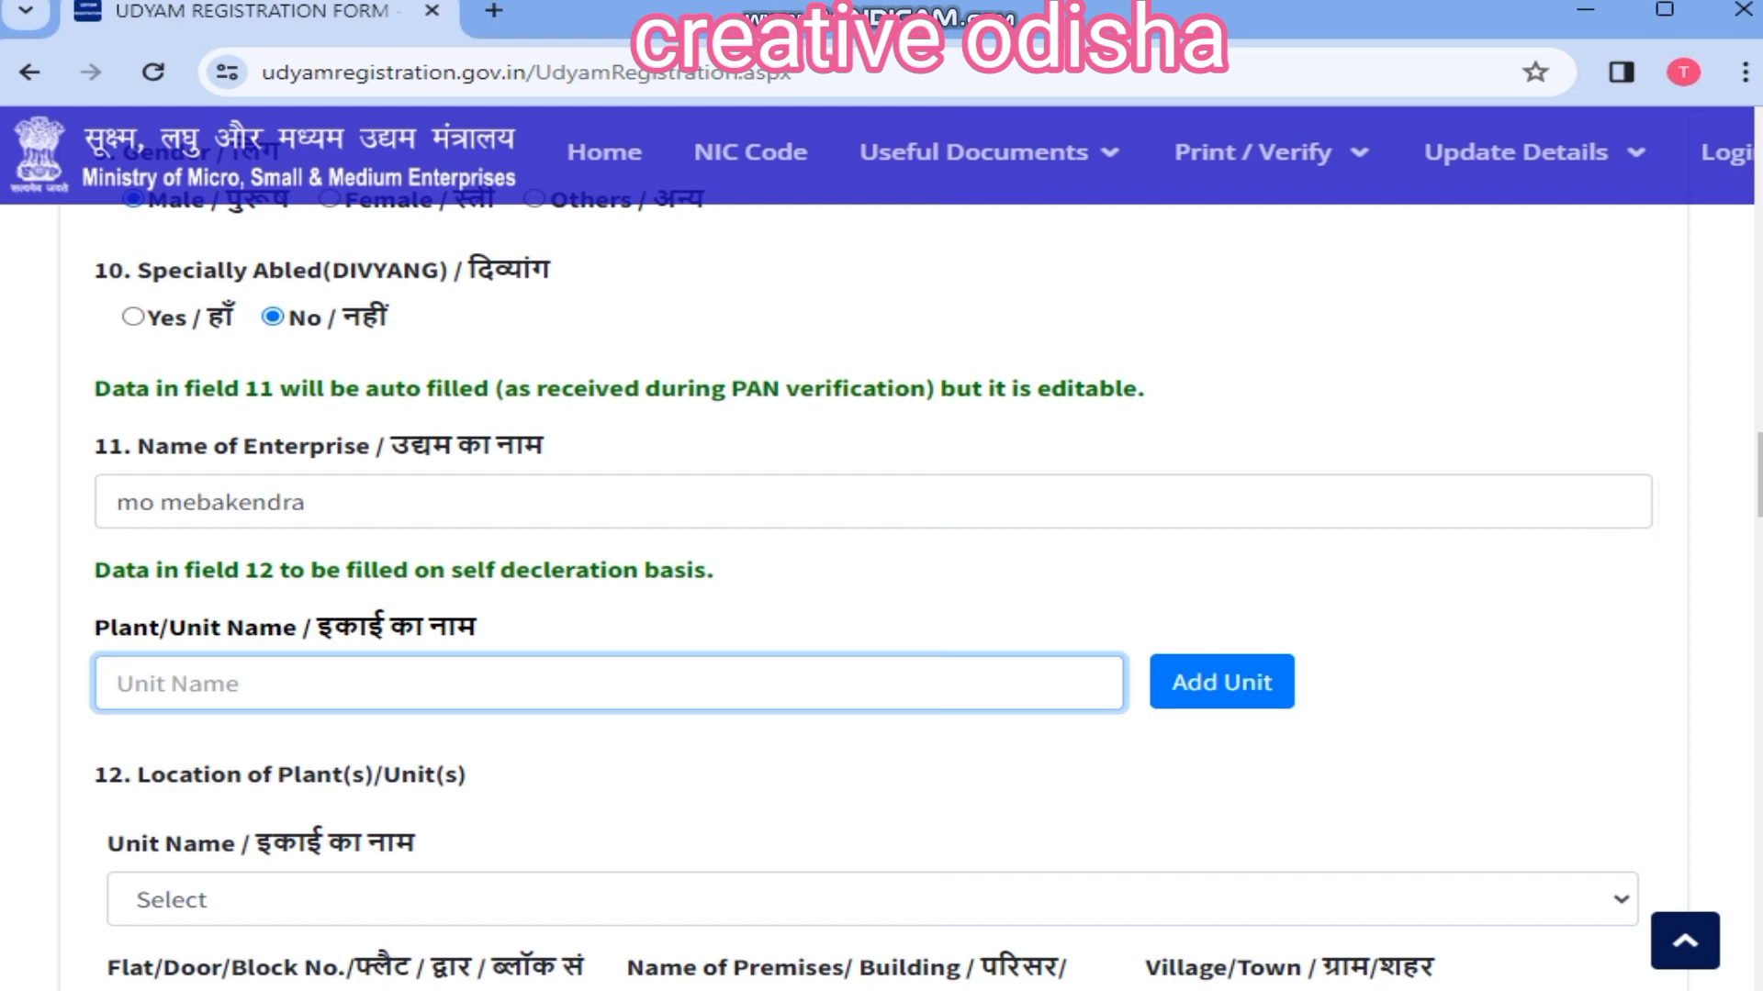
type("m")
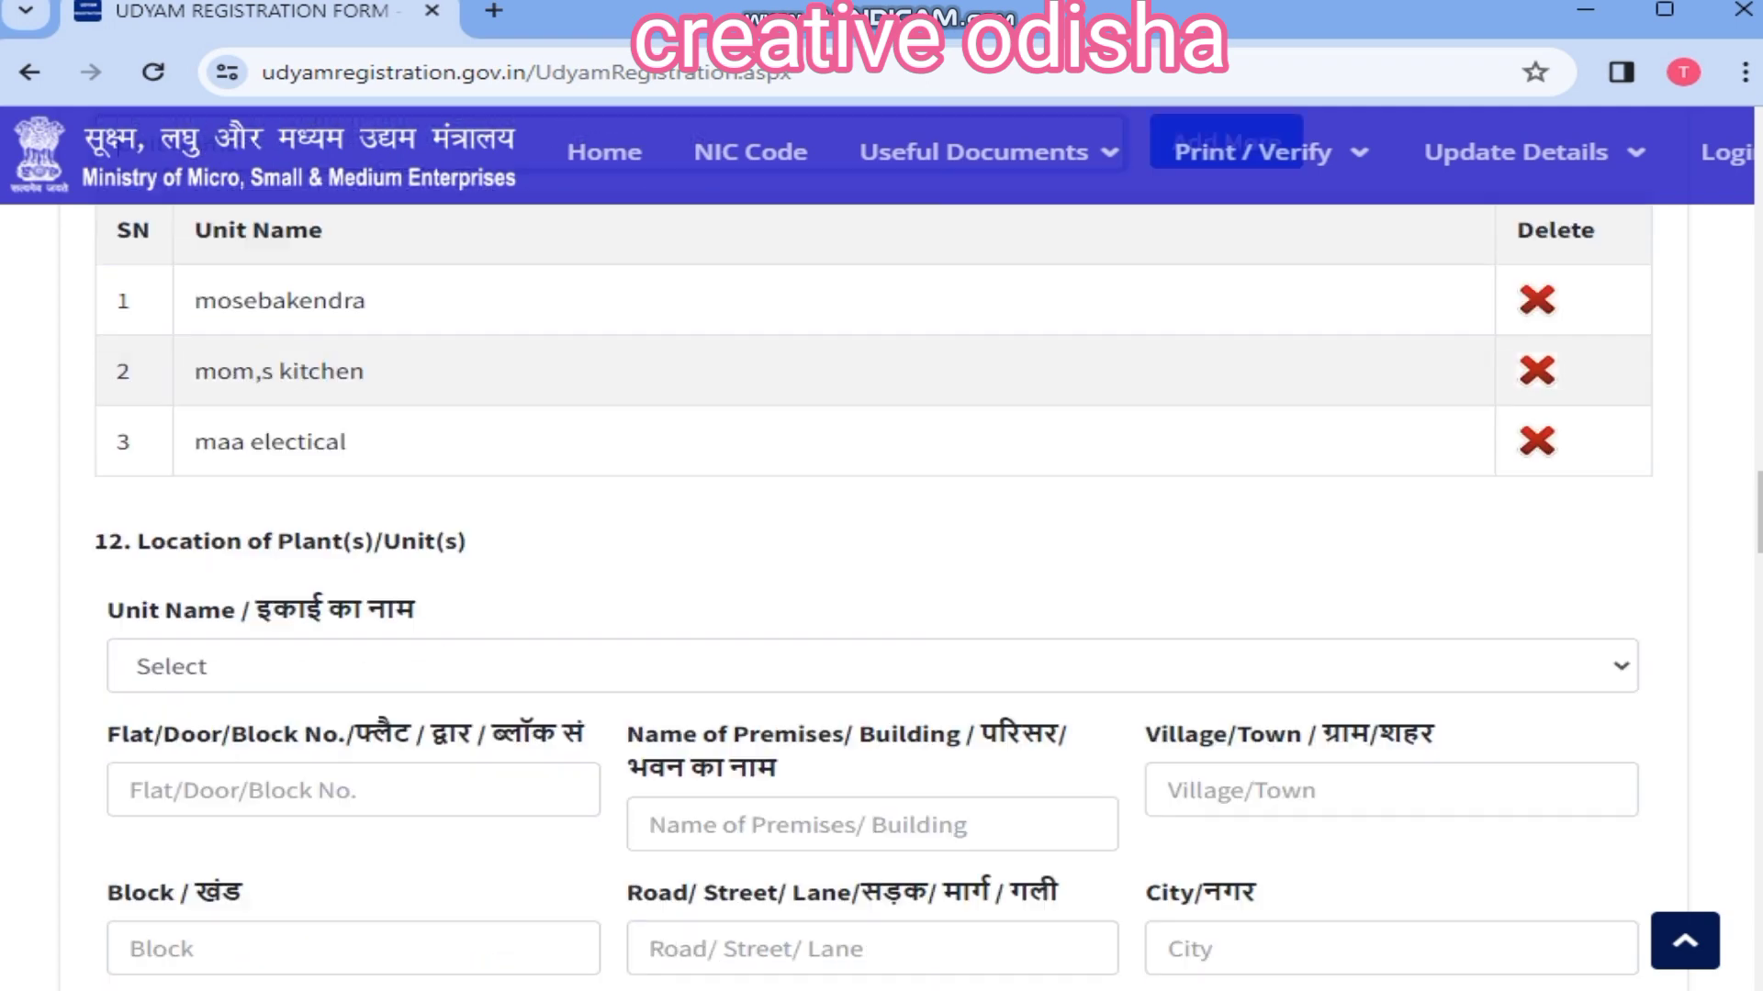
scroll(881, 551, "down", 2)
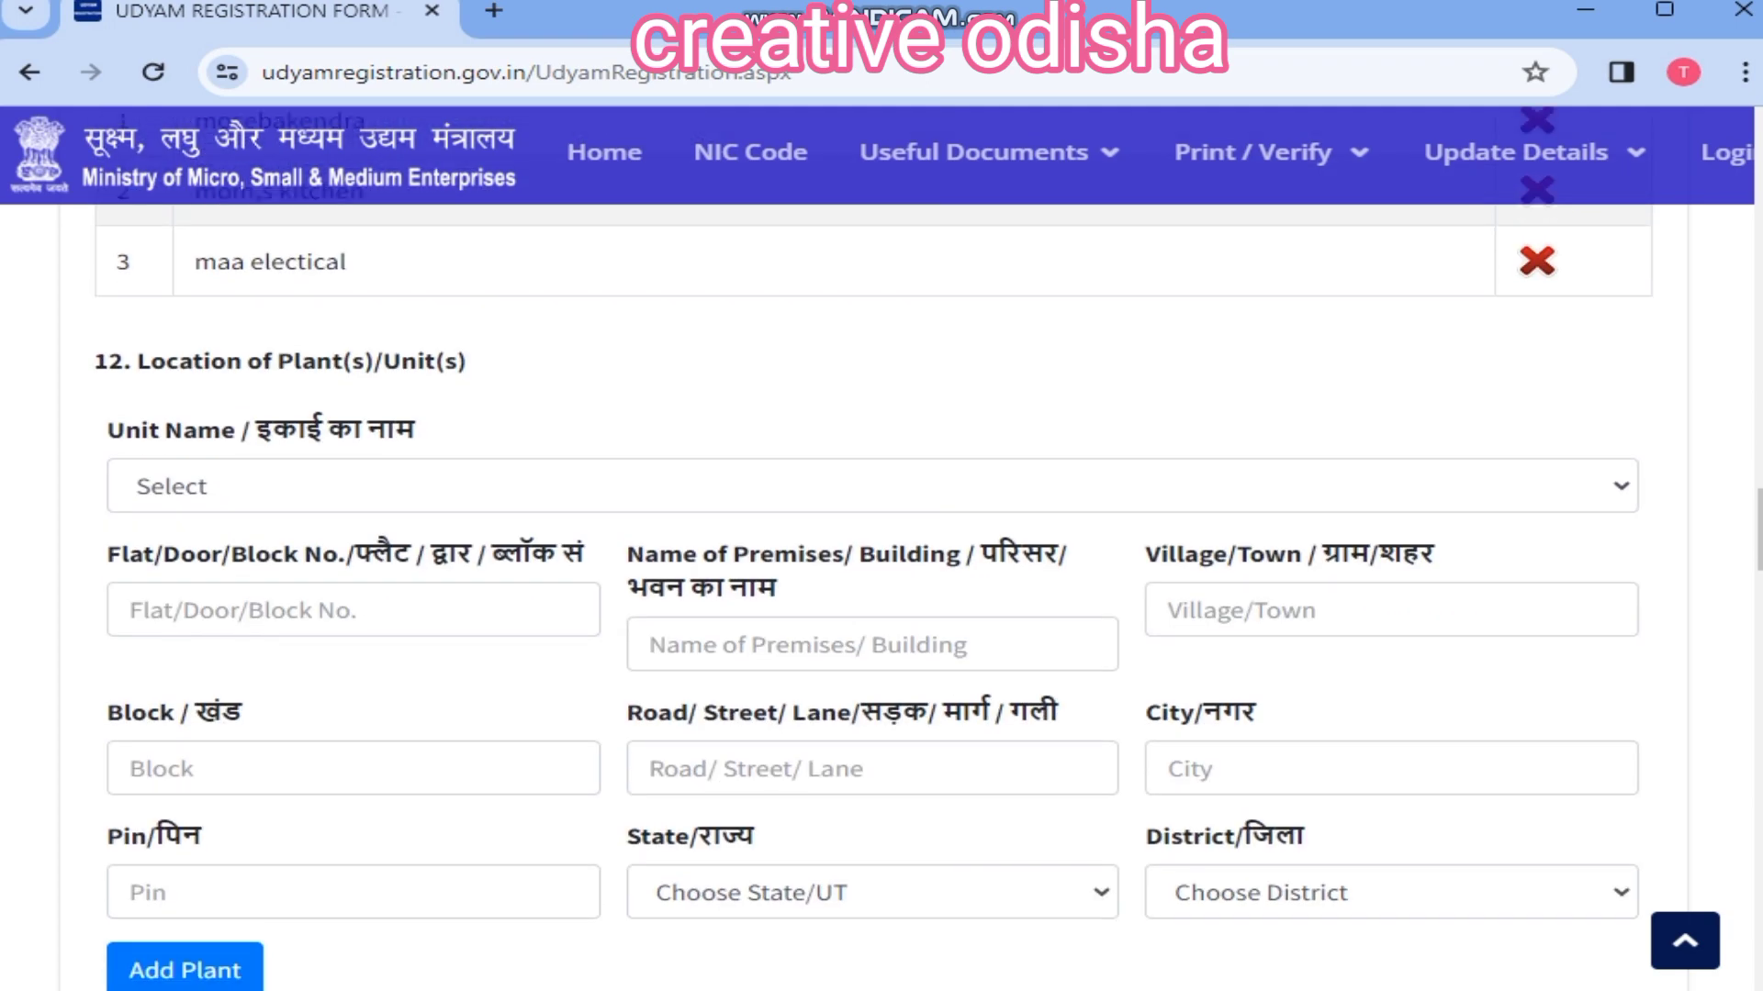
Step: Add a plant location address for the unit ISHAN MONITOR
left_click(872, 486)
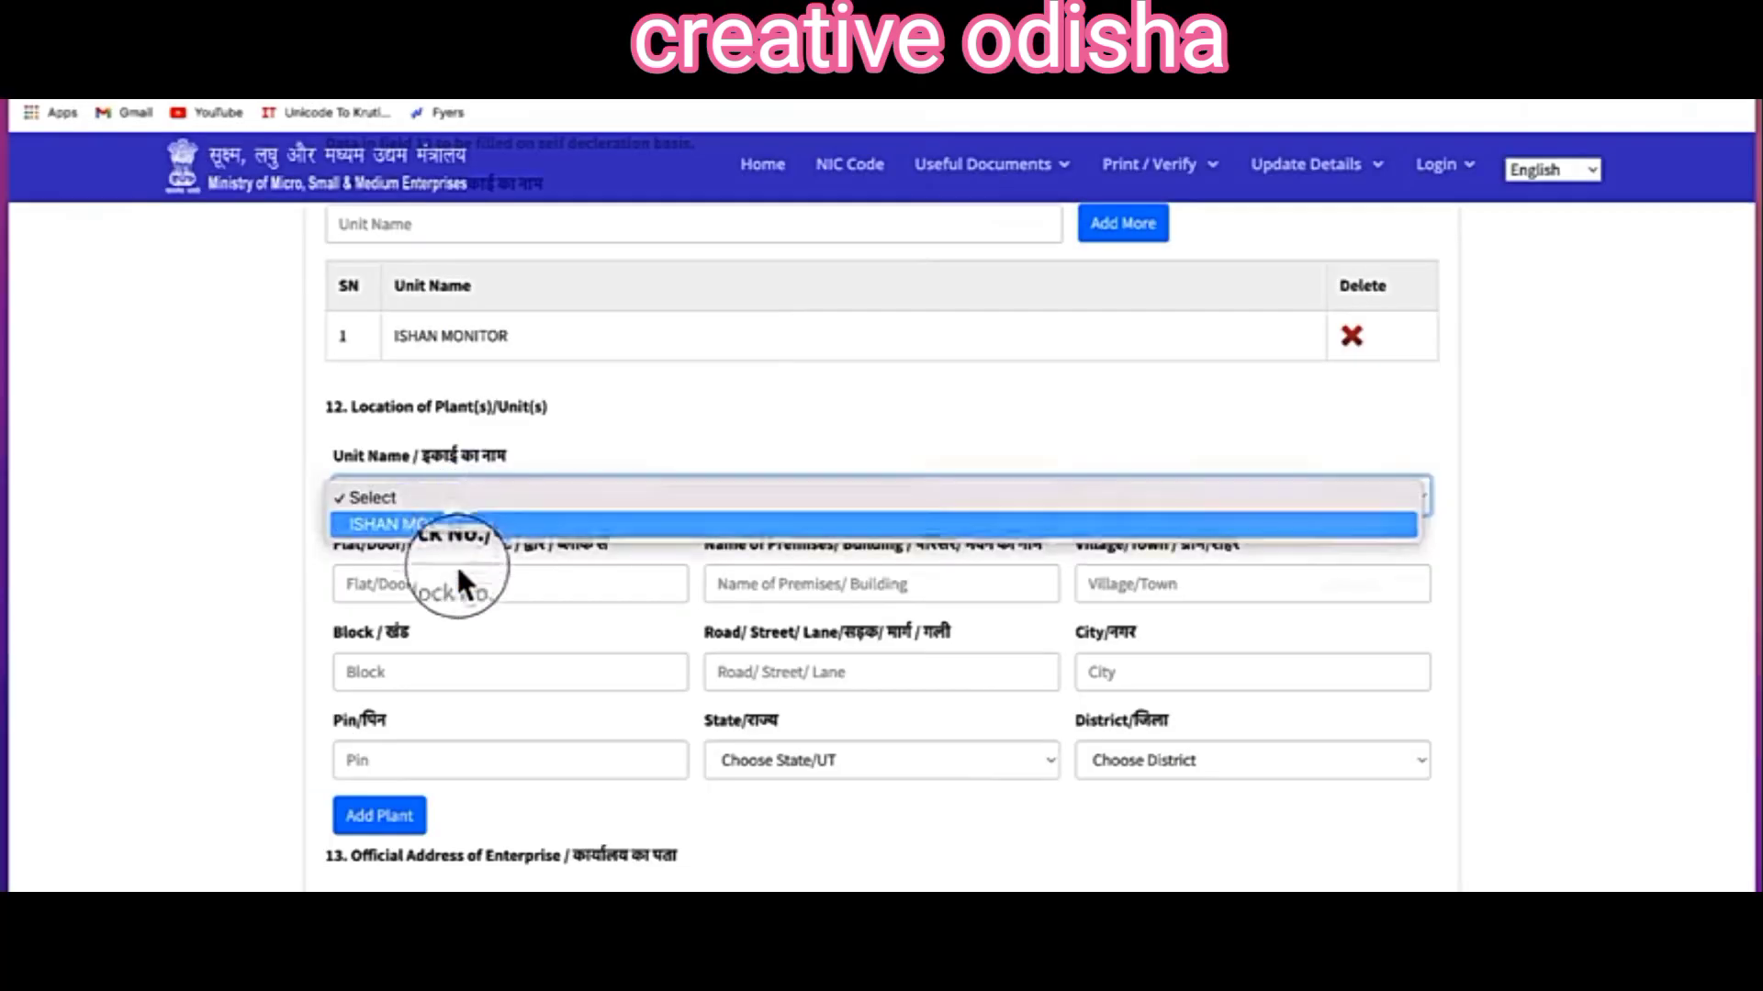
left_click(459, 525)
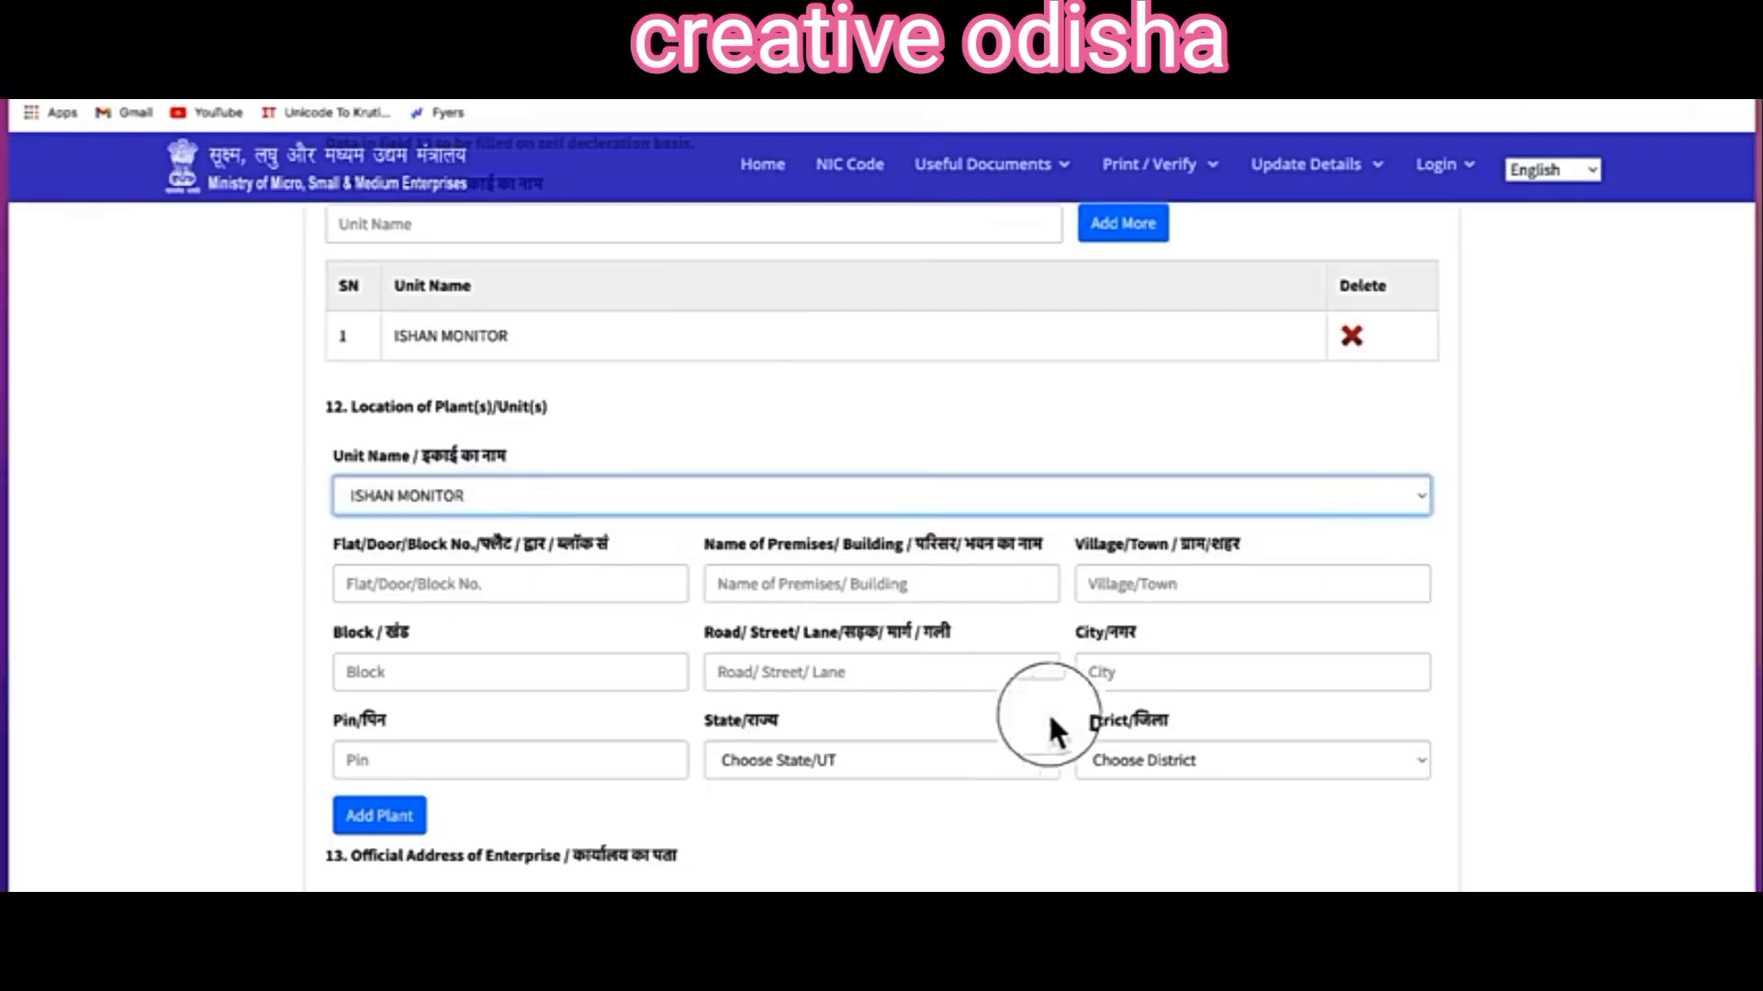
left_click(404, 817)
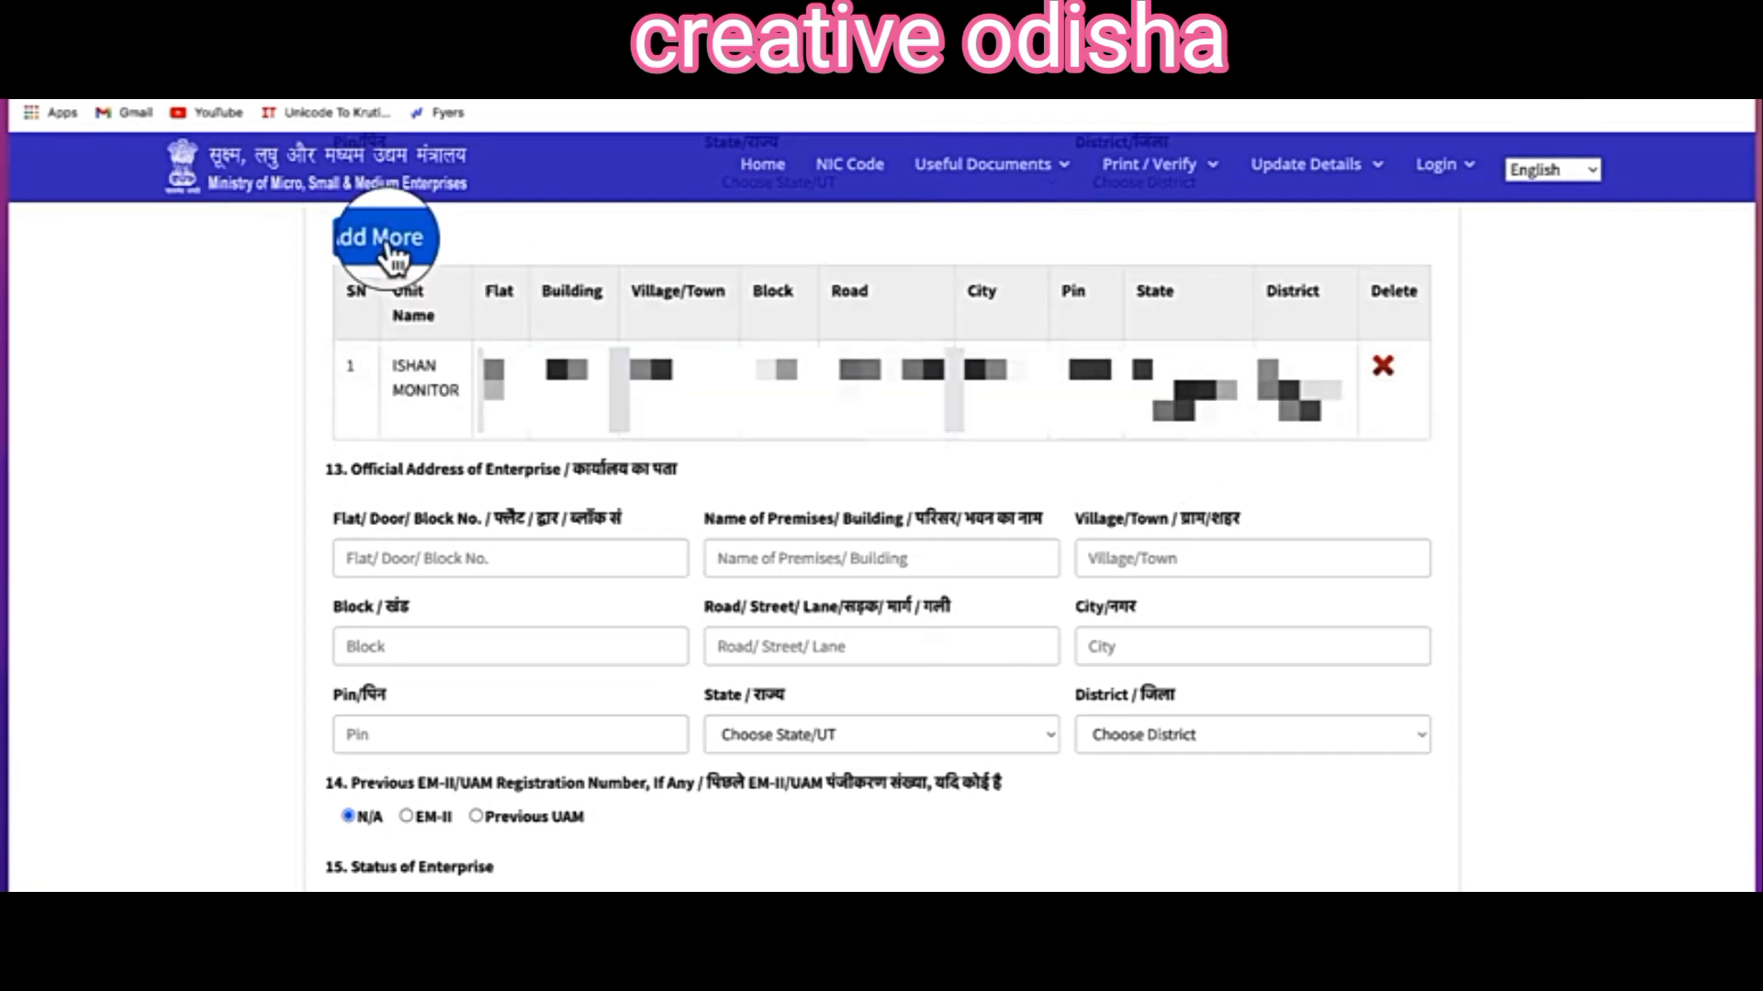
scroll(365, 505, "up", 1)
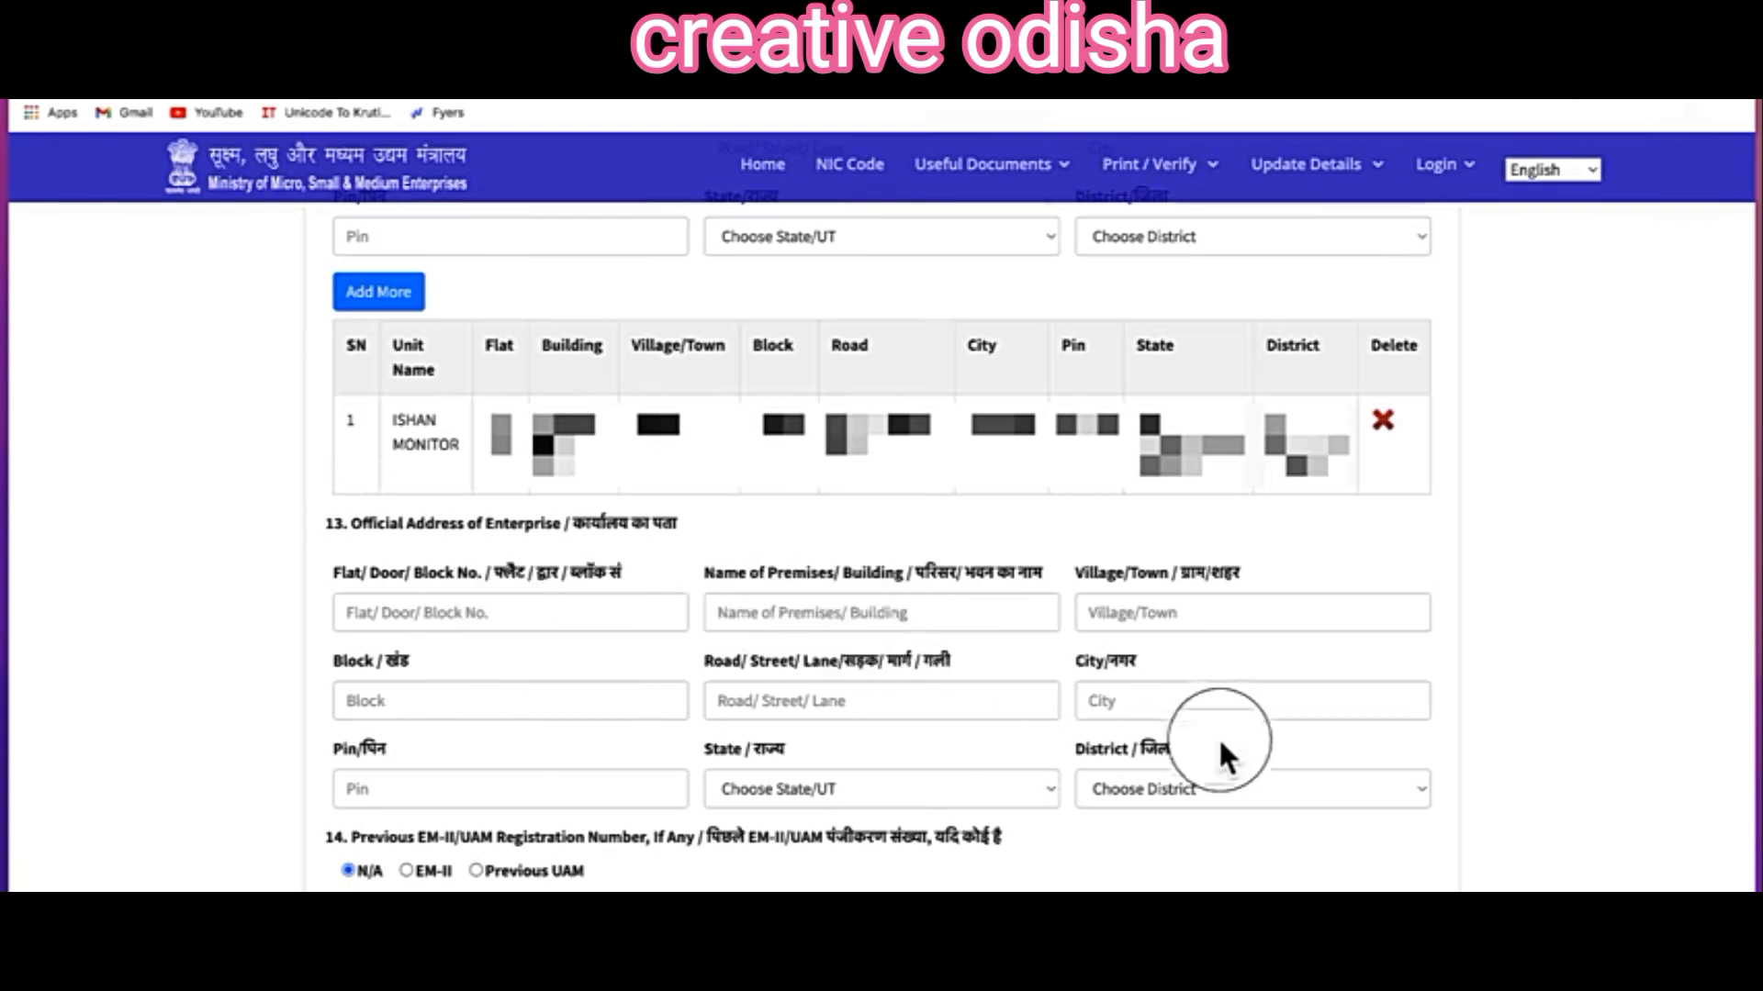
scroll(551, 798, "down", 7)
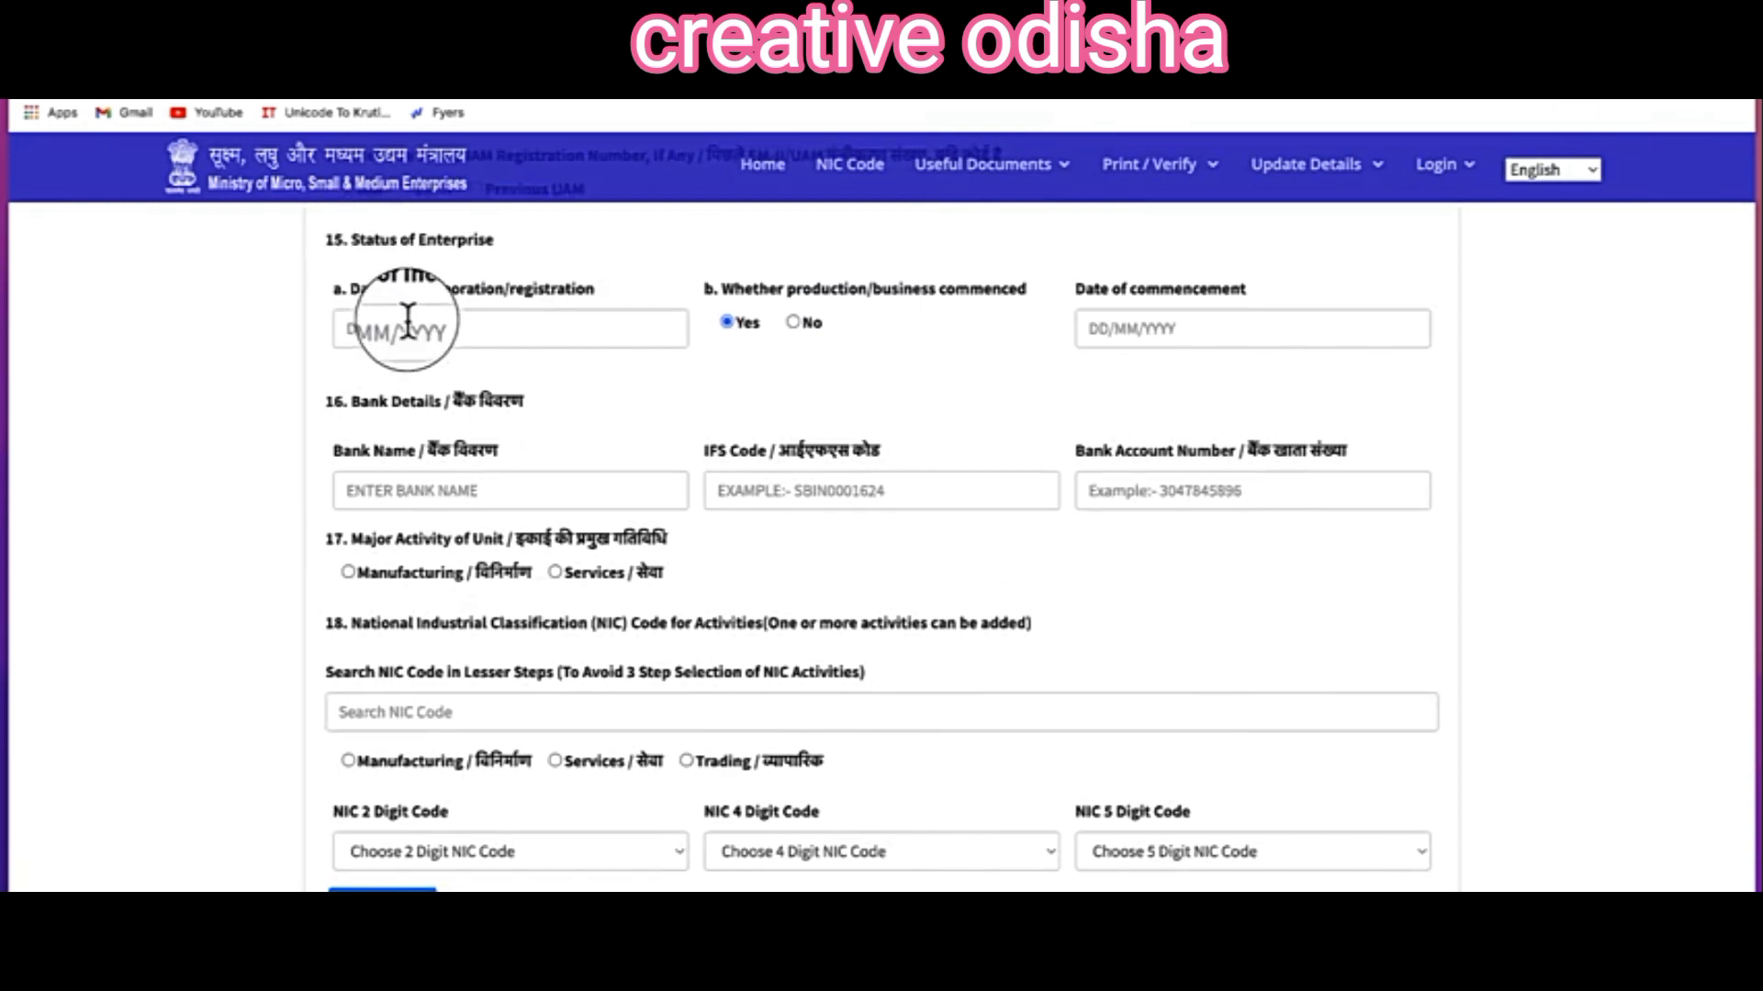
Step: Set incorporation date 05/01/2023 and commencement date 11/01/2023
left_click(349, 328)
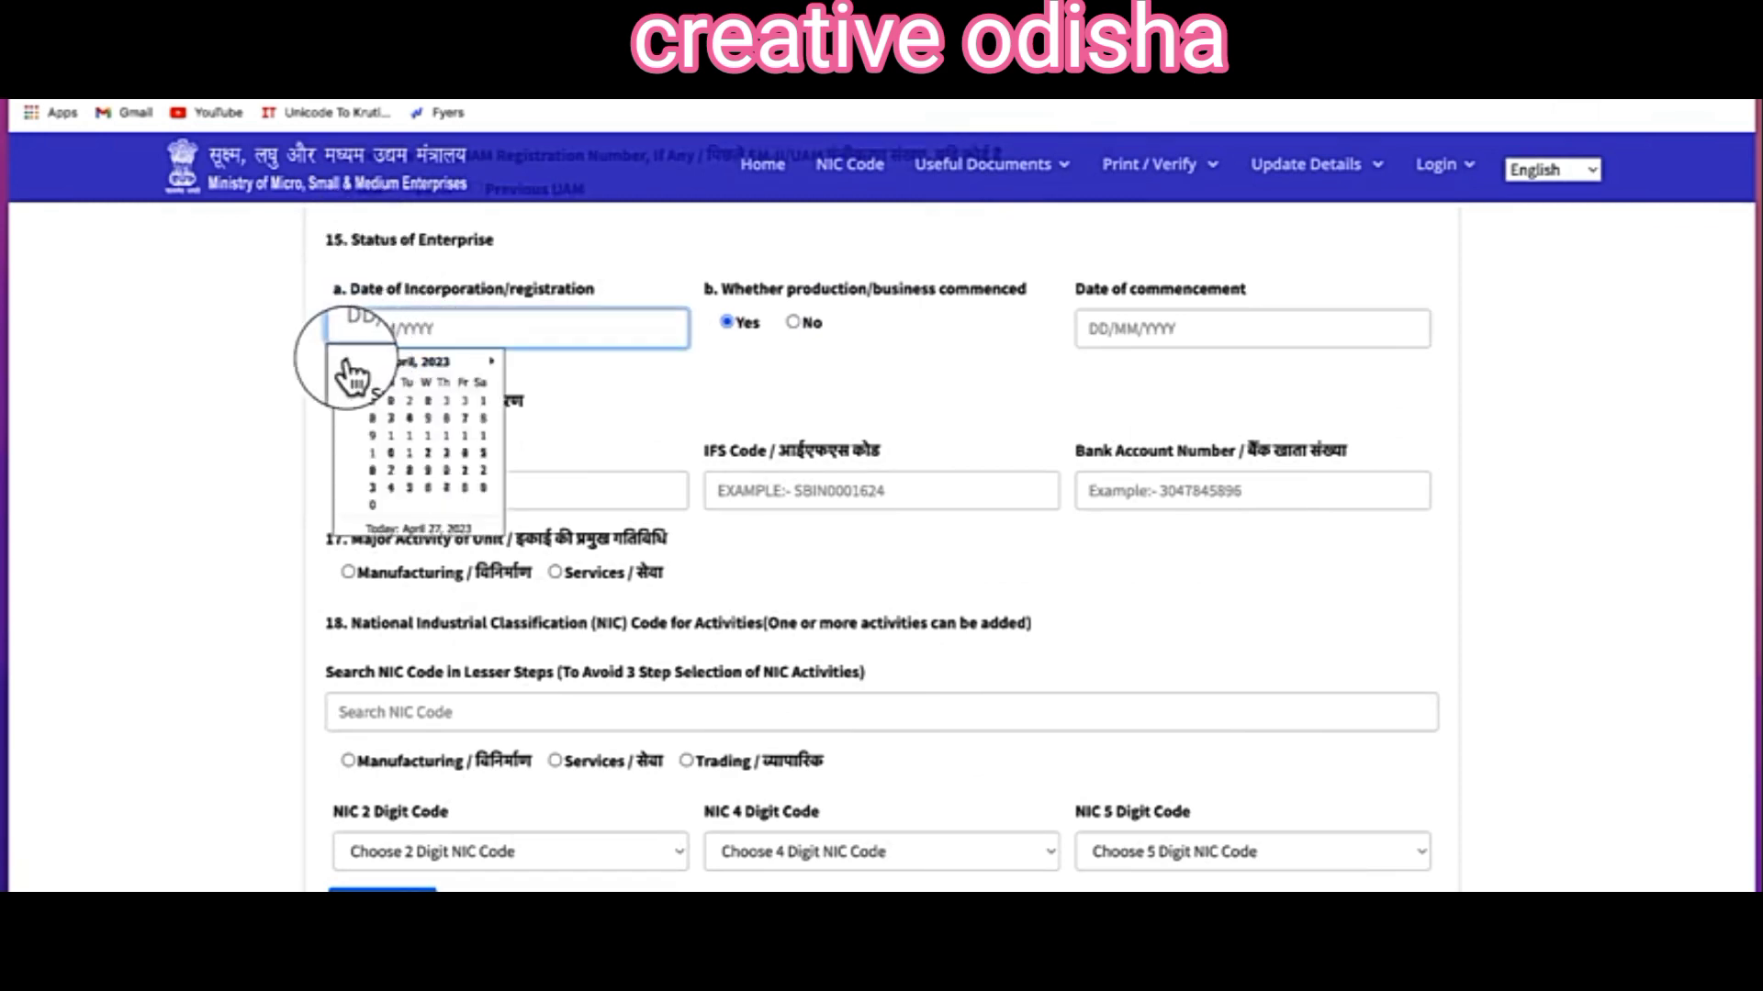
left_click(346, 360)
left_click(347, 359)
left_click(445, 400)
left_click(1121, 323)
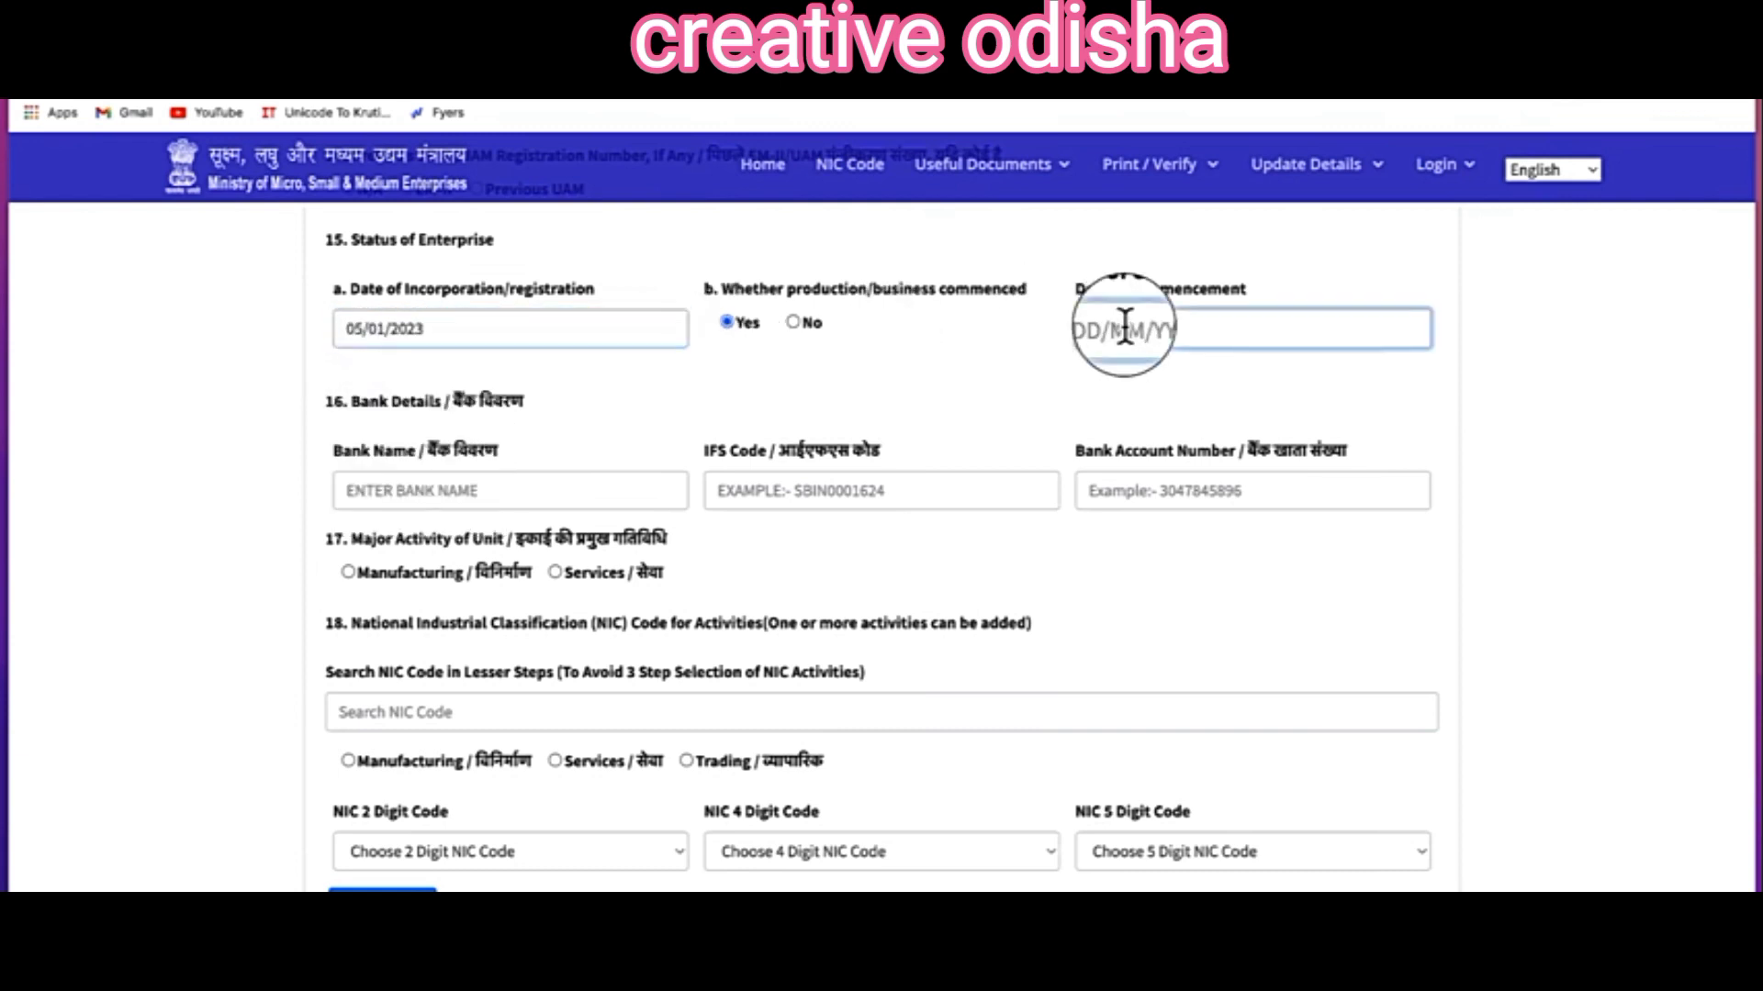
left_click(1115, 362)
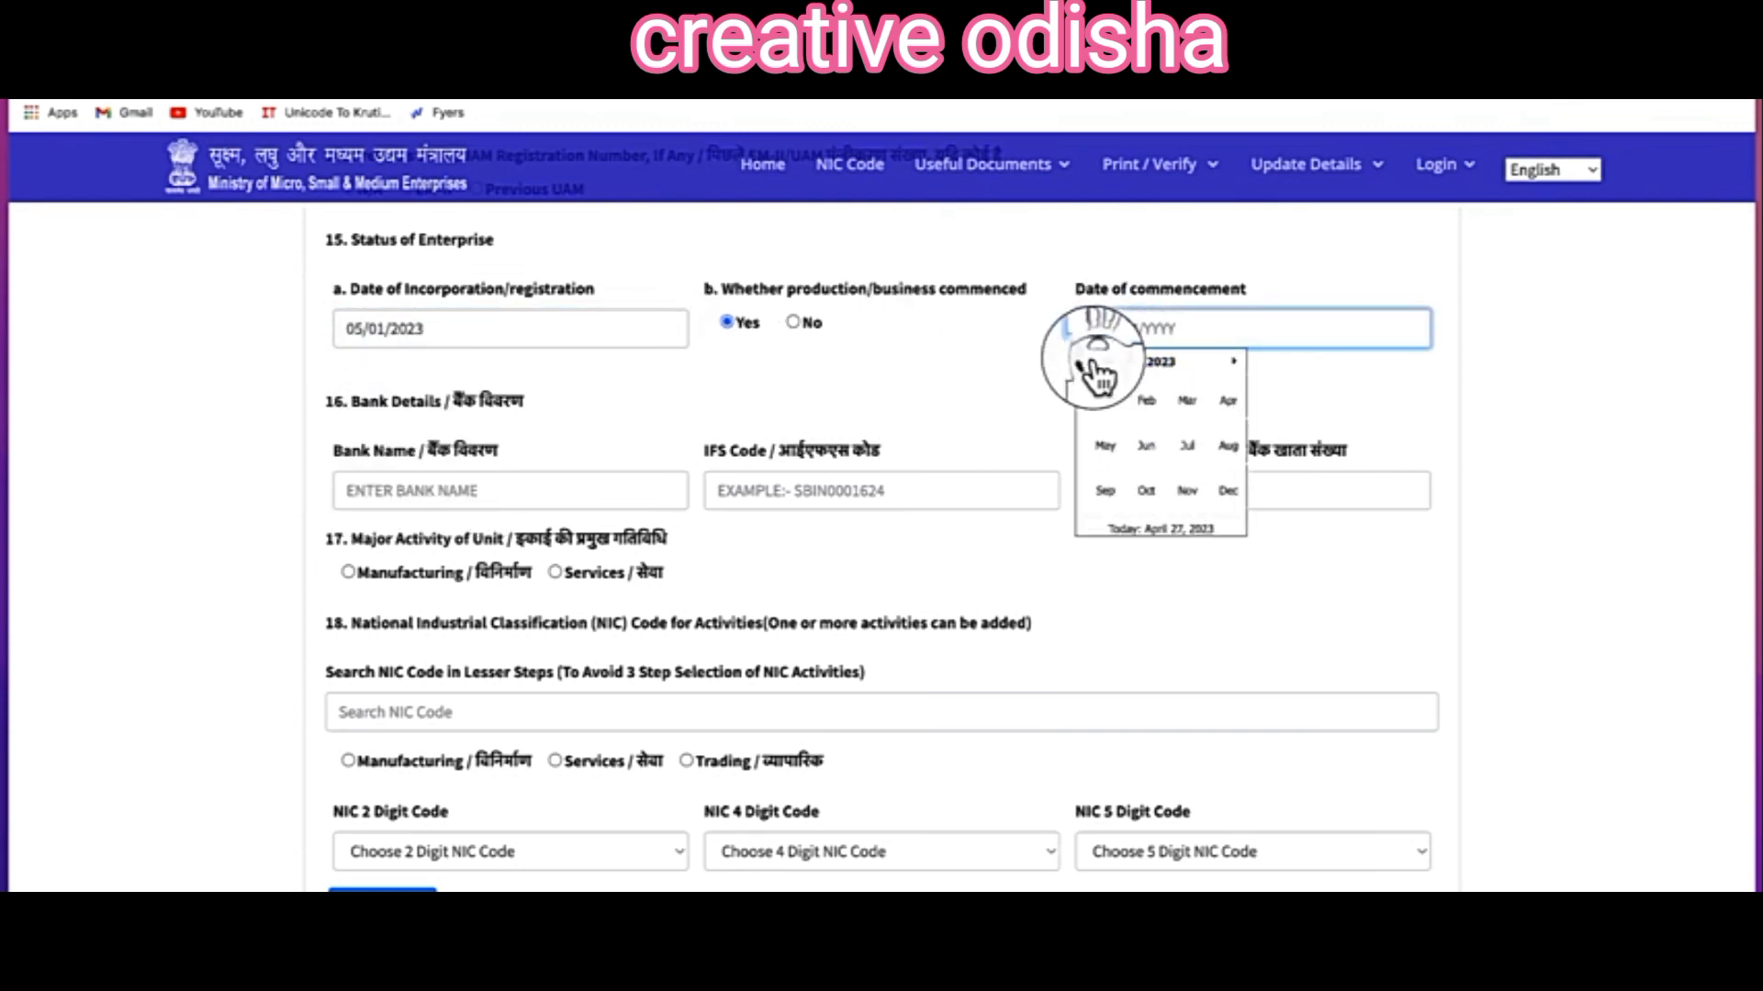
left_click(1086, 361)
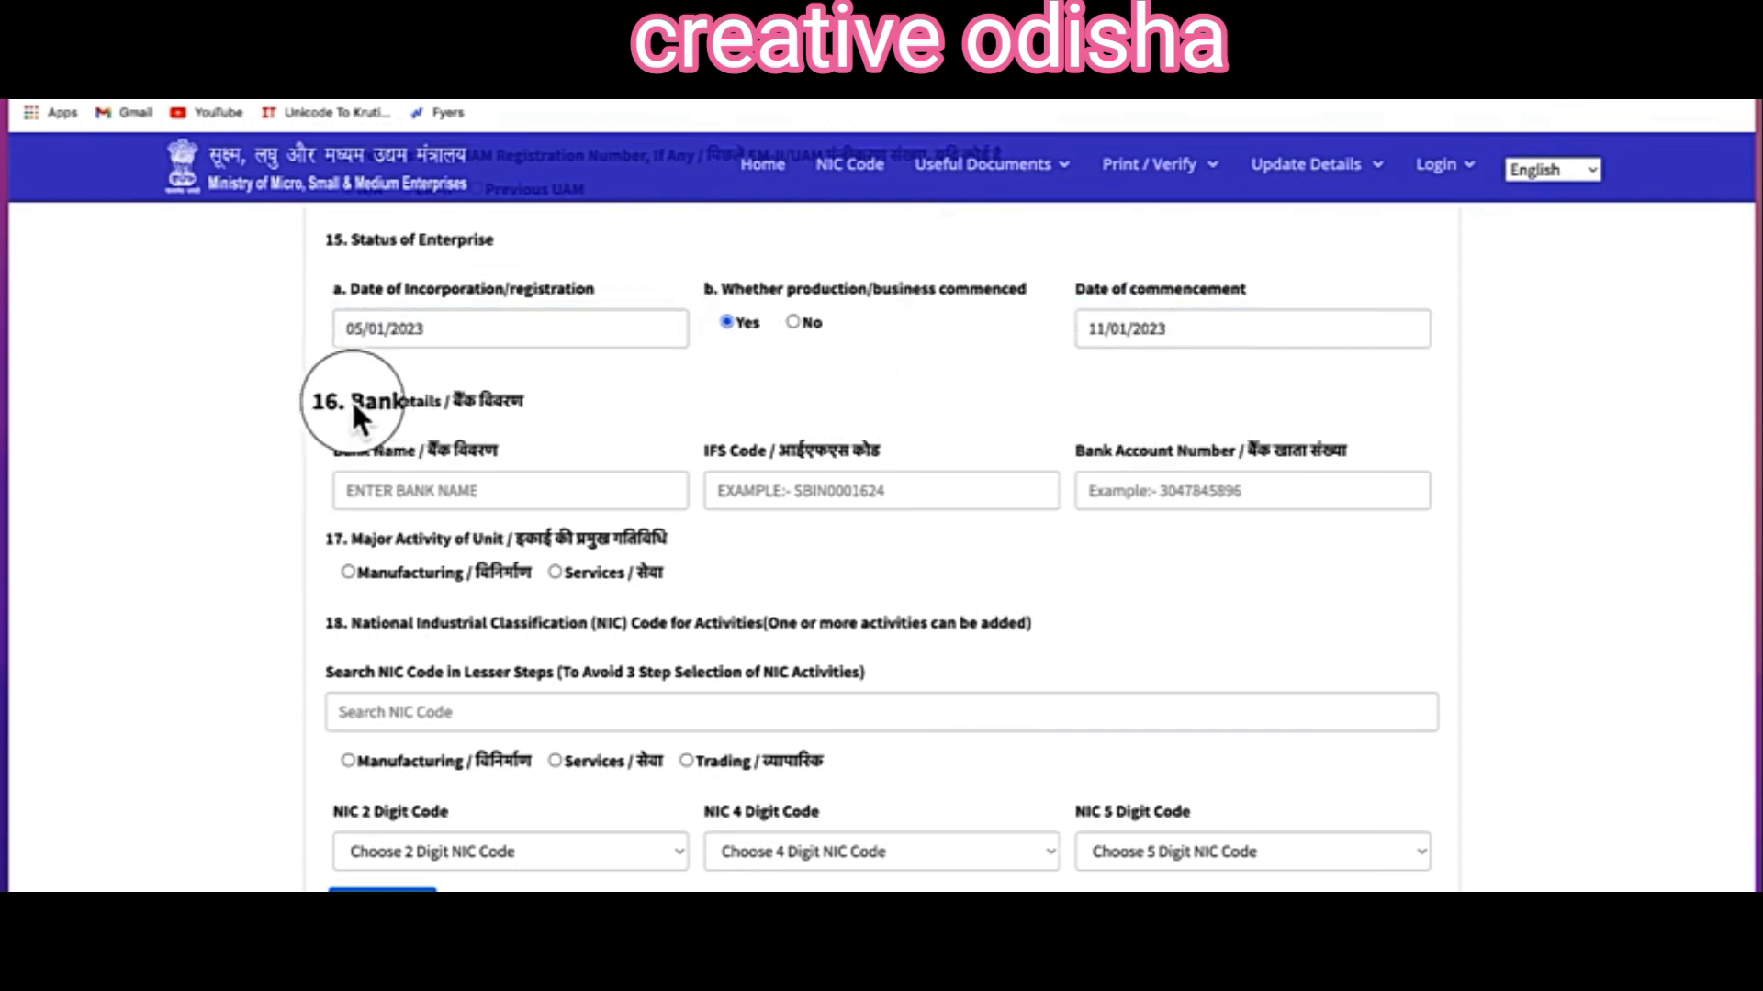
left_click_drag(354, 404, 436, 417)
Step: Fill the bank name, IFS code and account number, and set major activity to Services, Non-Trading
left_click(402, 484)
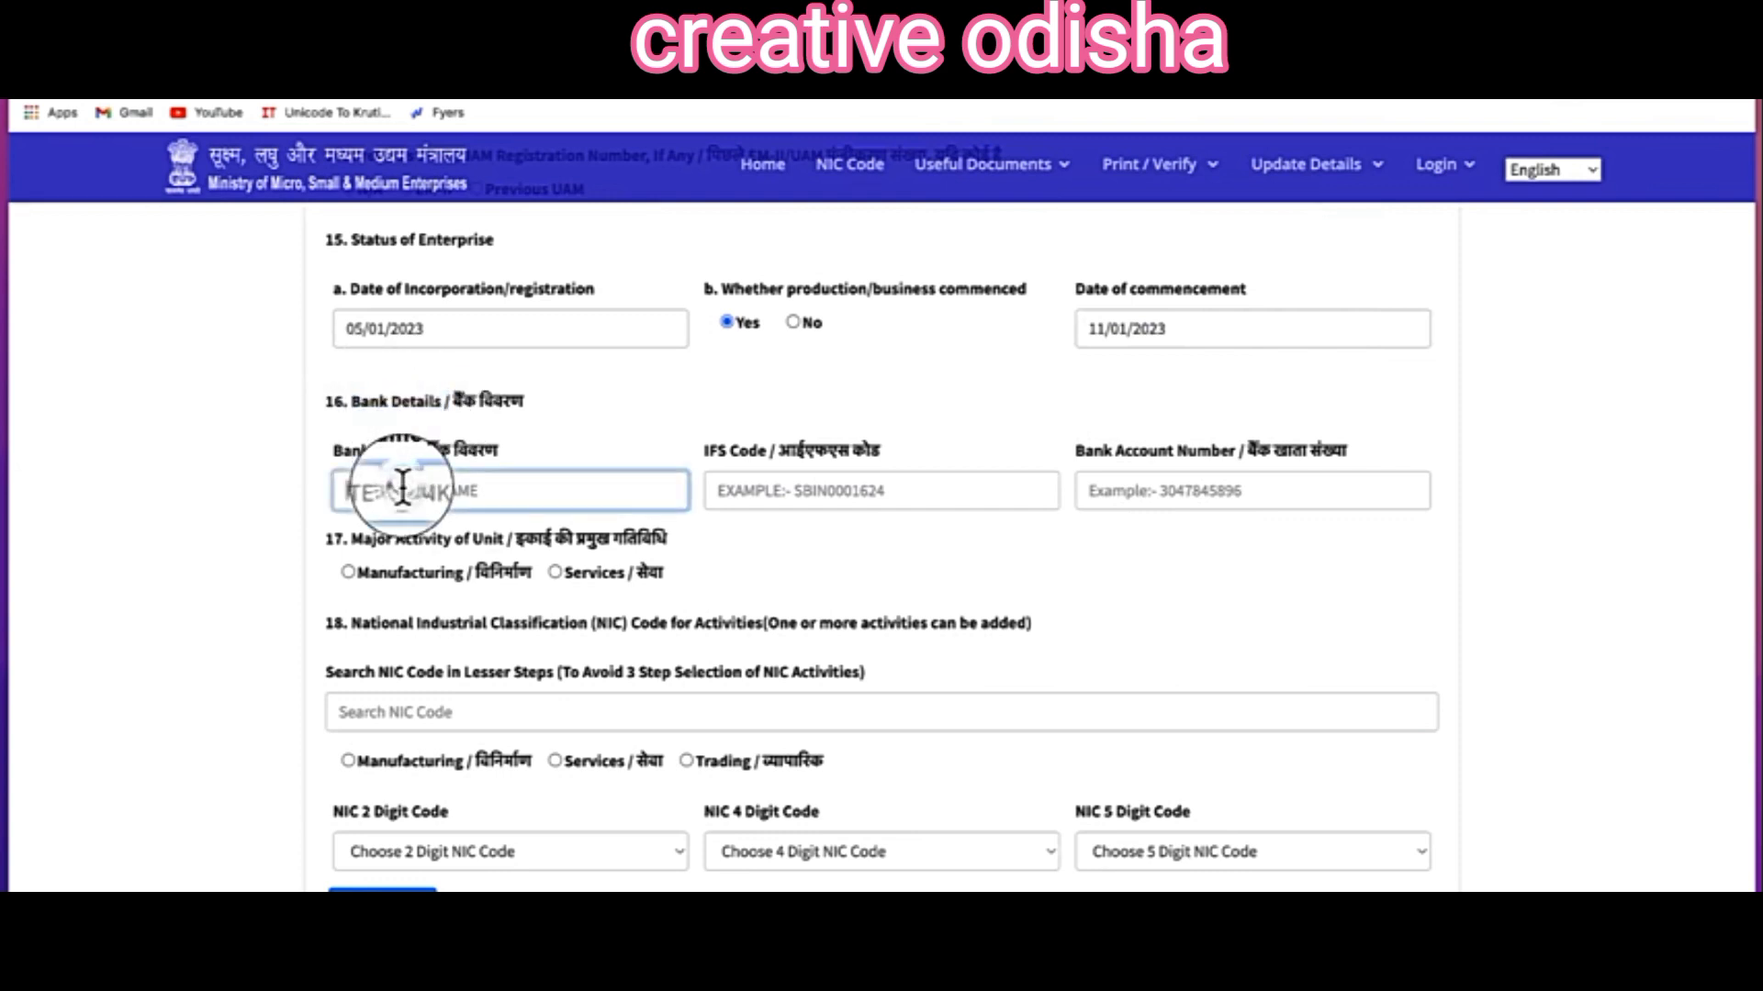
left_click(809, 488)
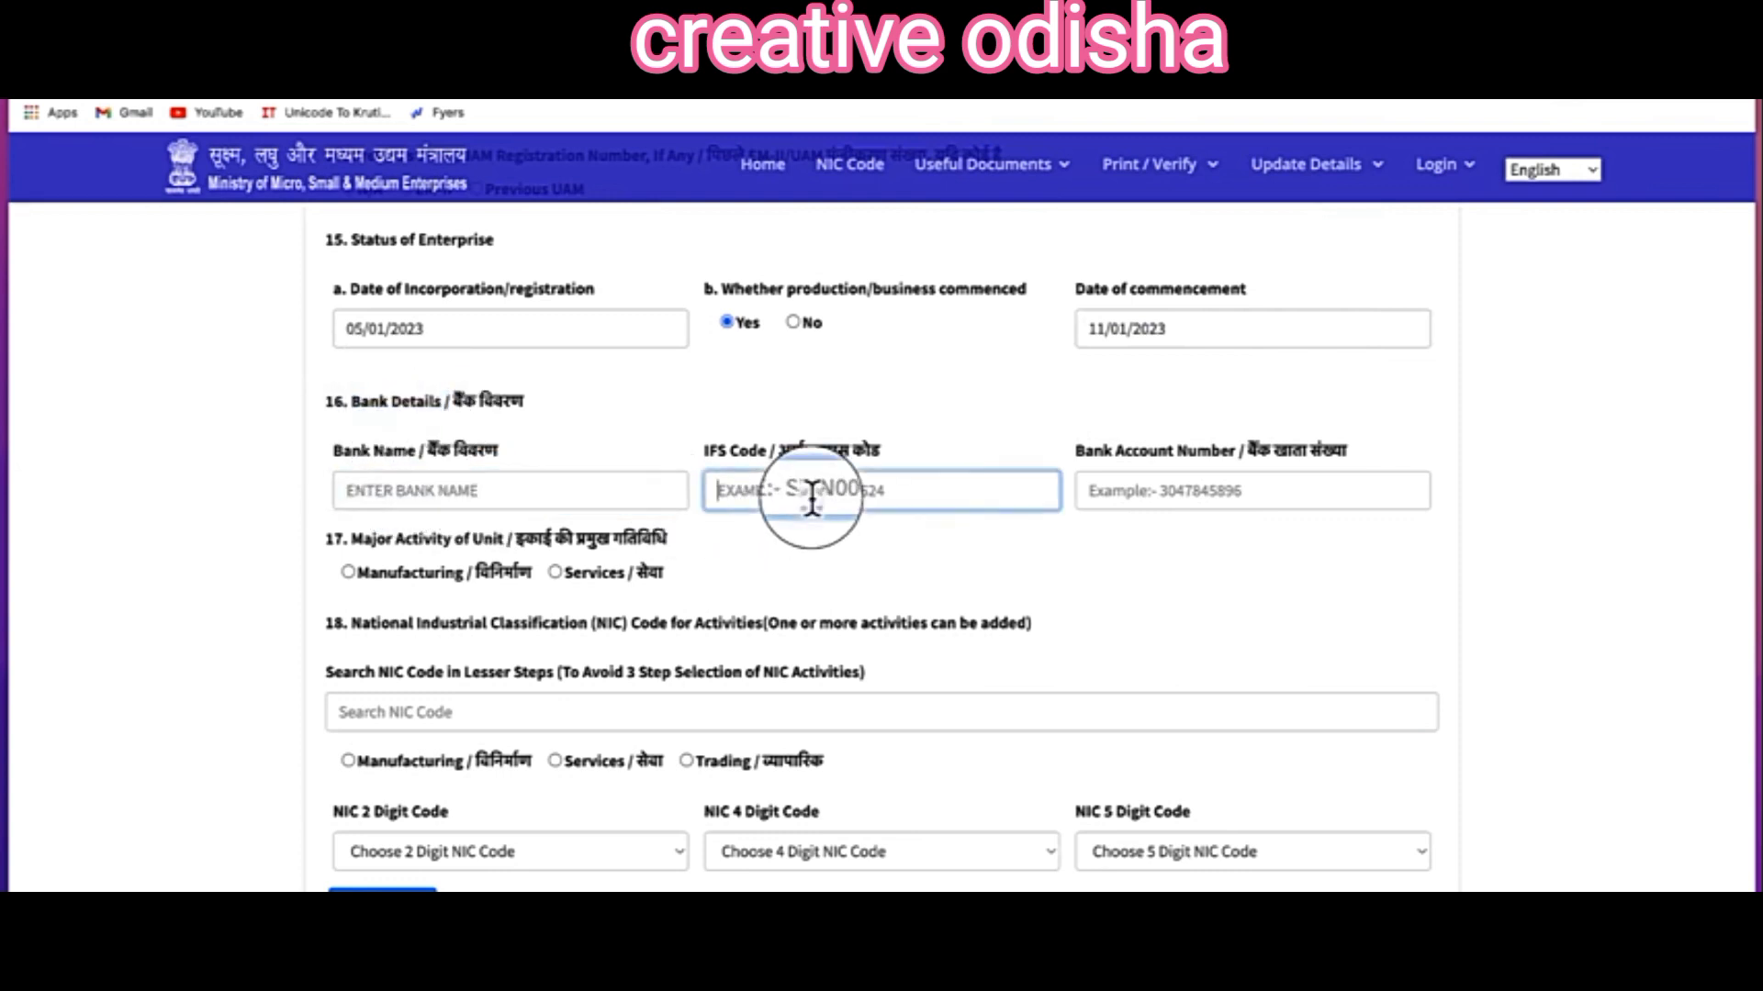
left_click(1173, 487)
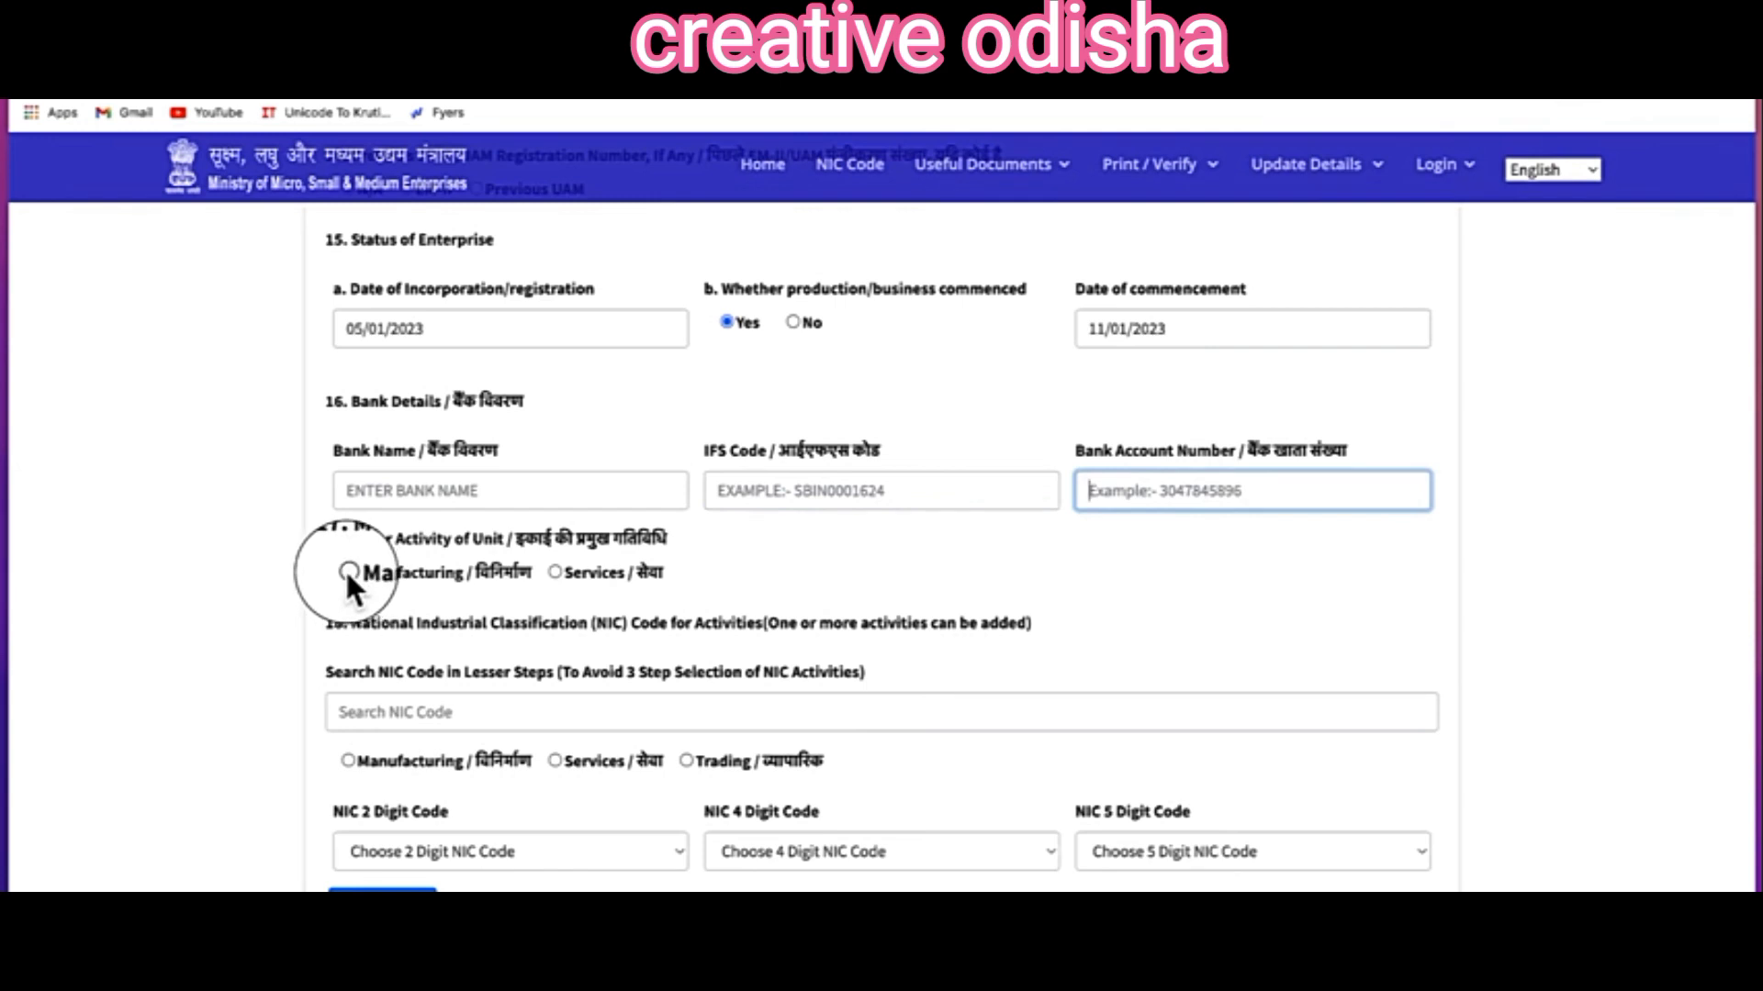
left_click(554, 573)
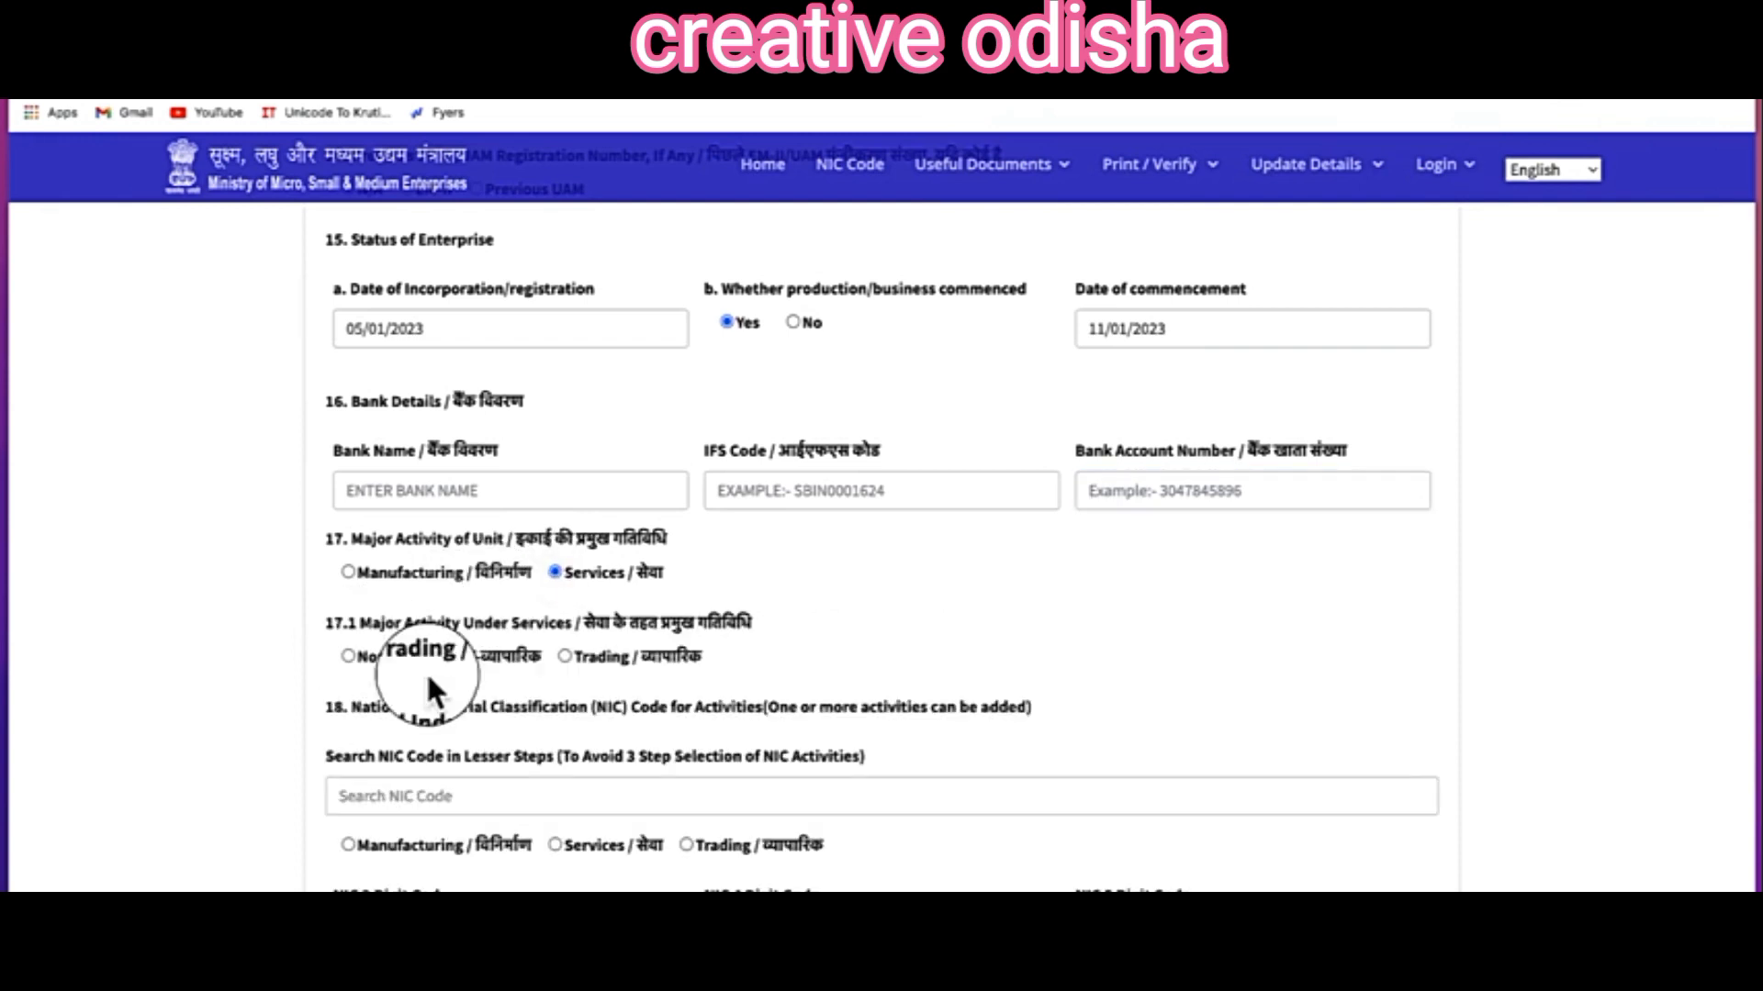
left_click(347, 655)
scroll(450, 664, "down", 4)
left_click(397, 455)
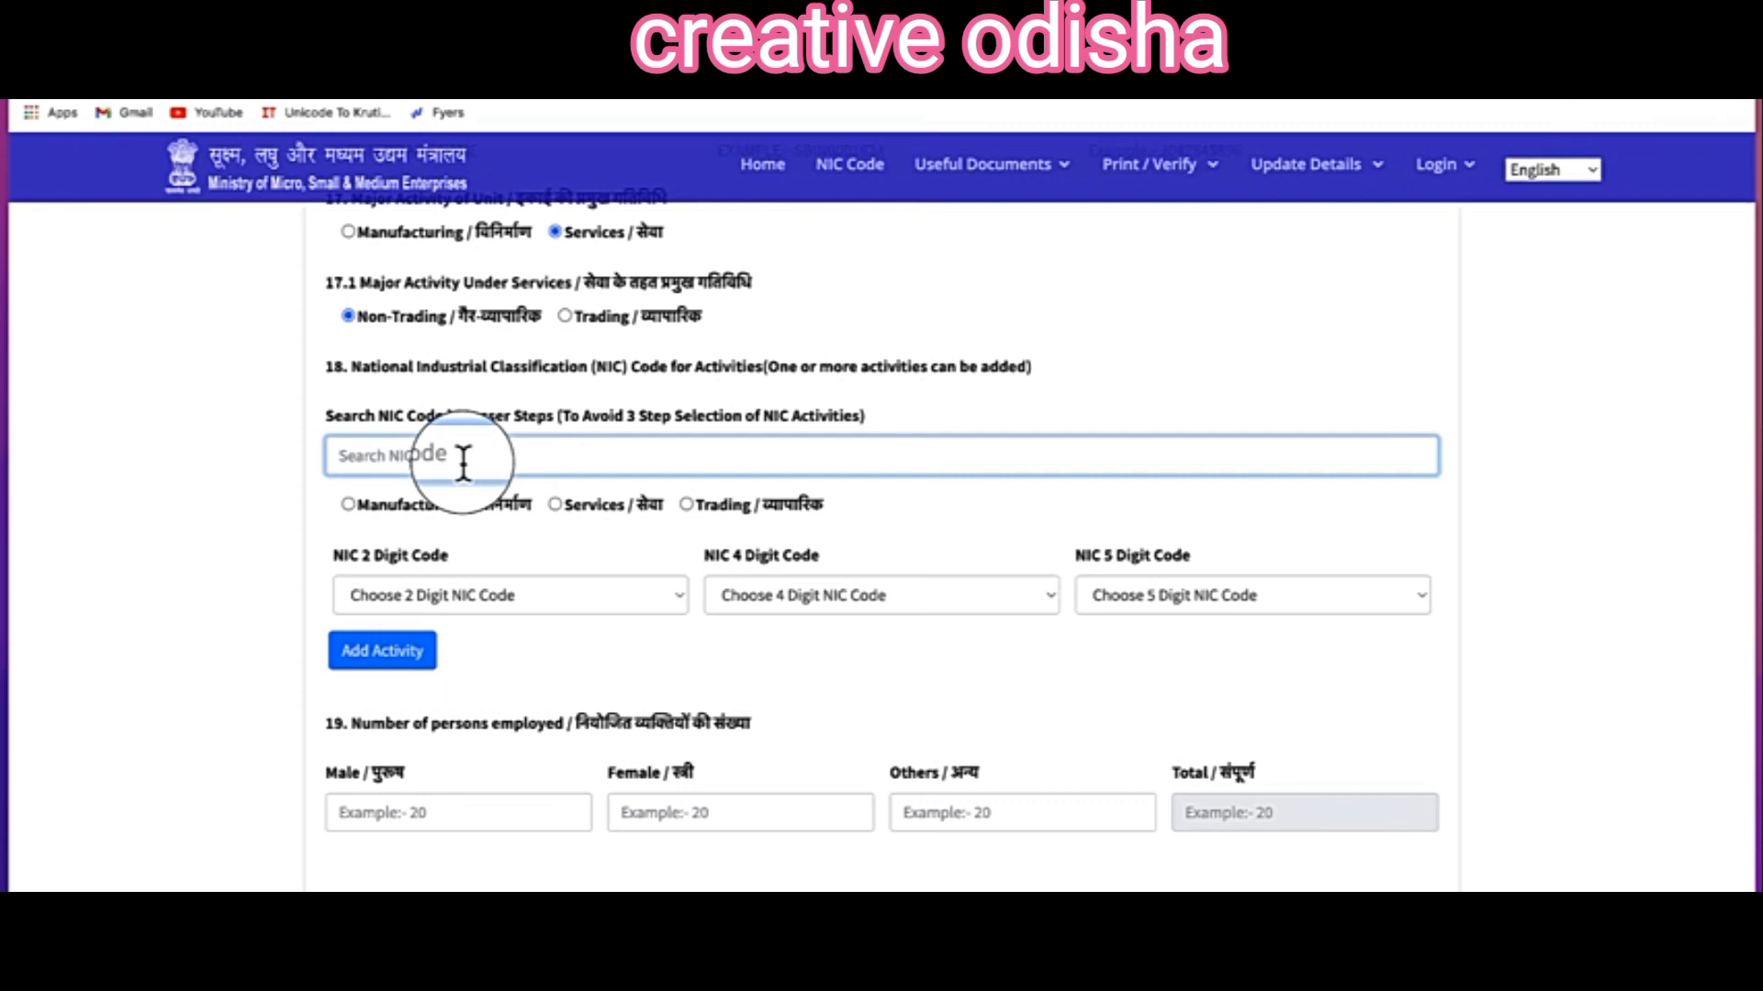
Step: Add NIC activity 73/7310/73100-Advertising found by searching 'adver'
type("adver")
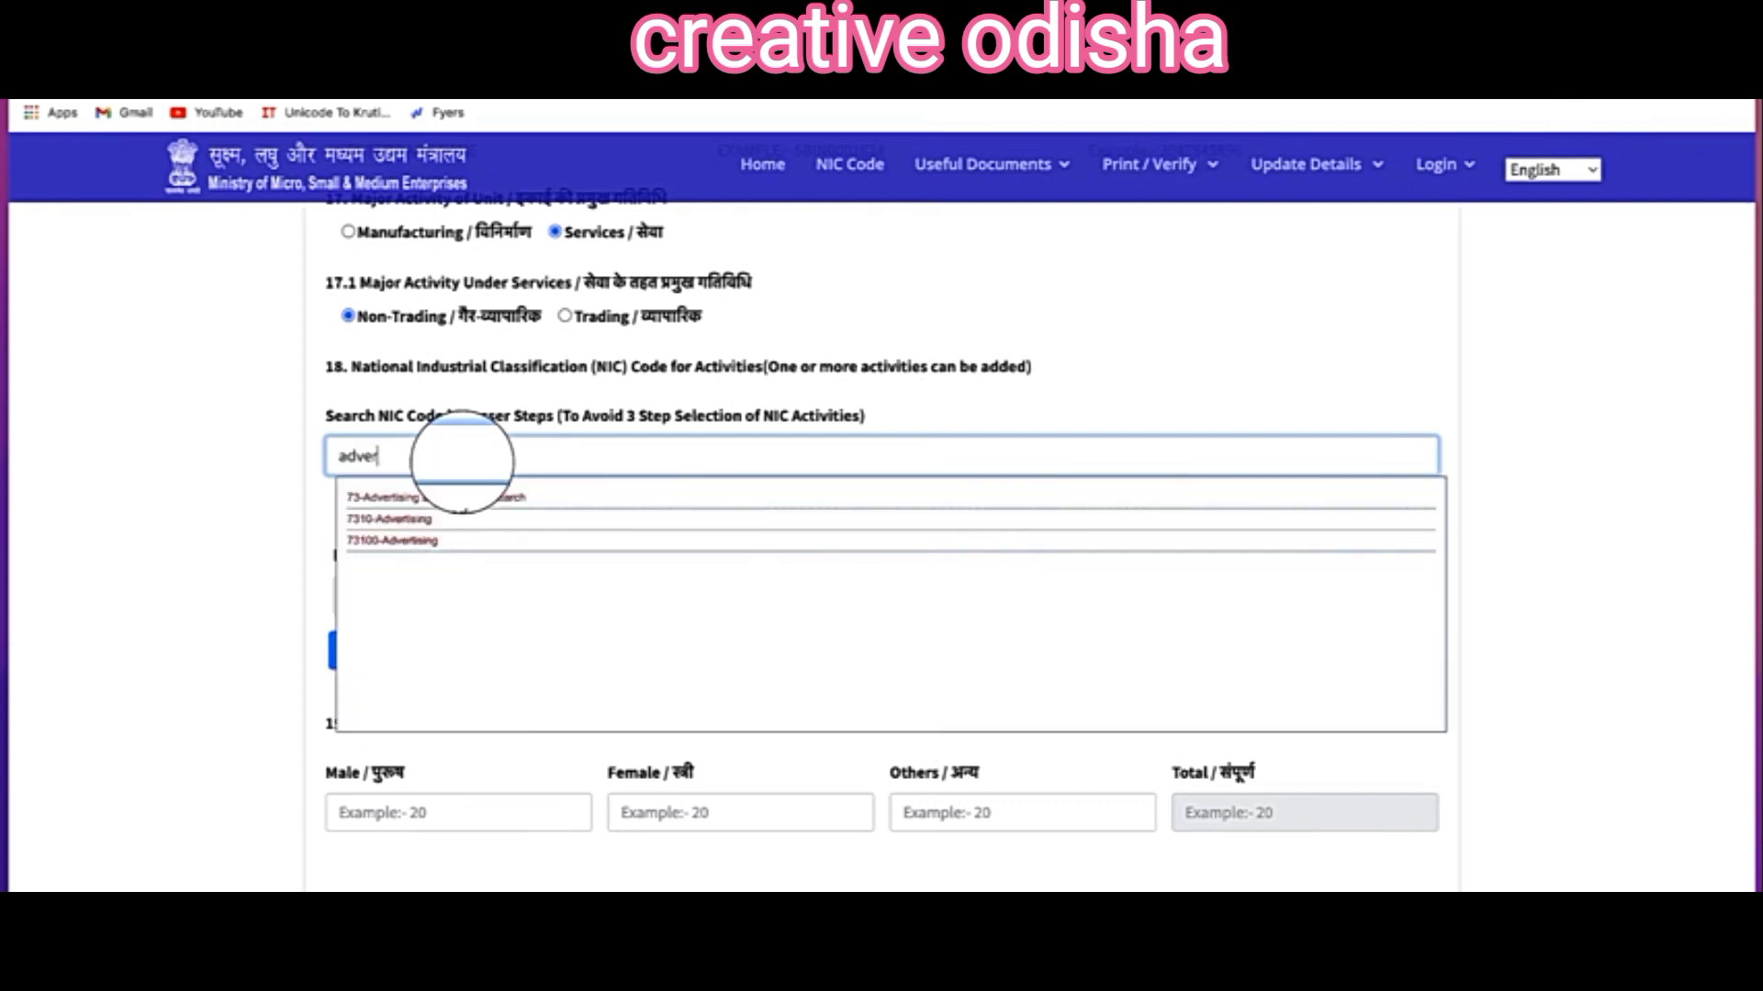
left_click(503, 501)
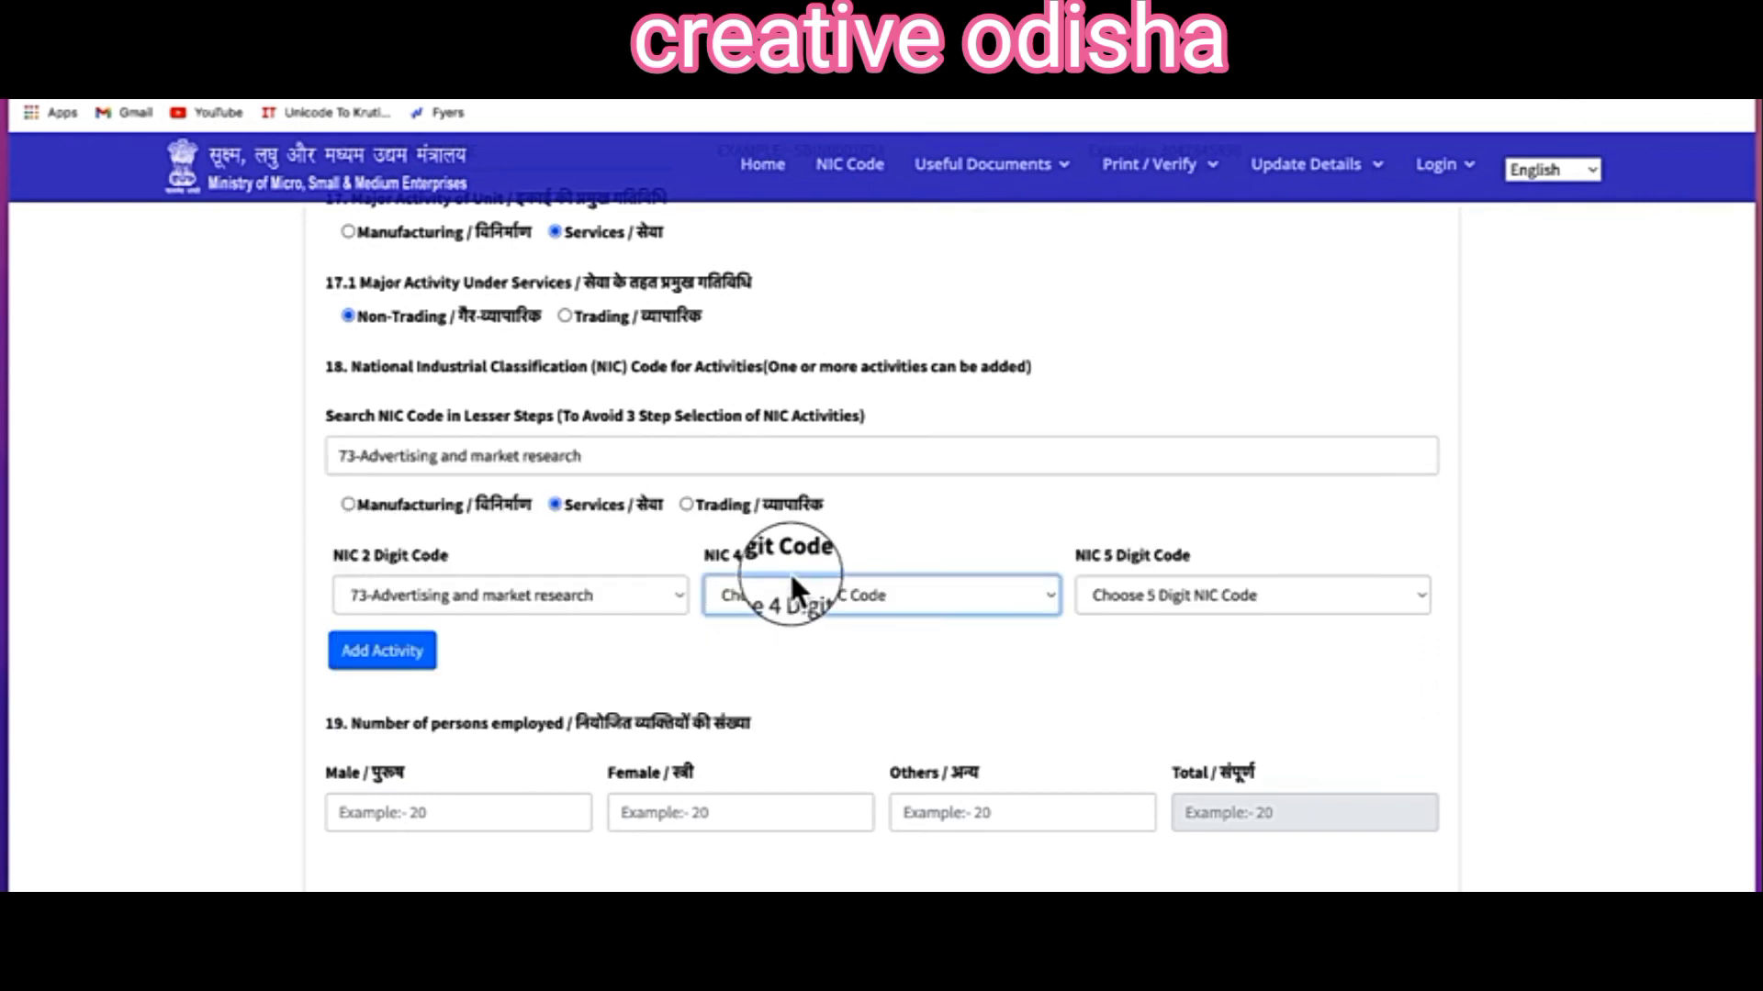
left_click(883, 595)
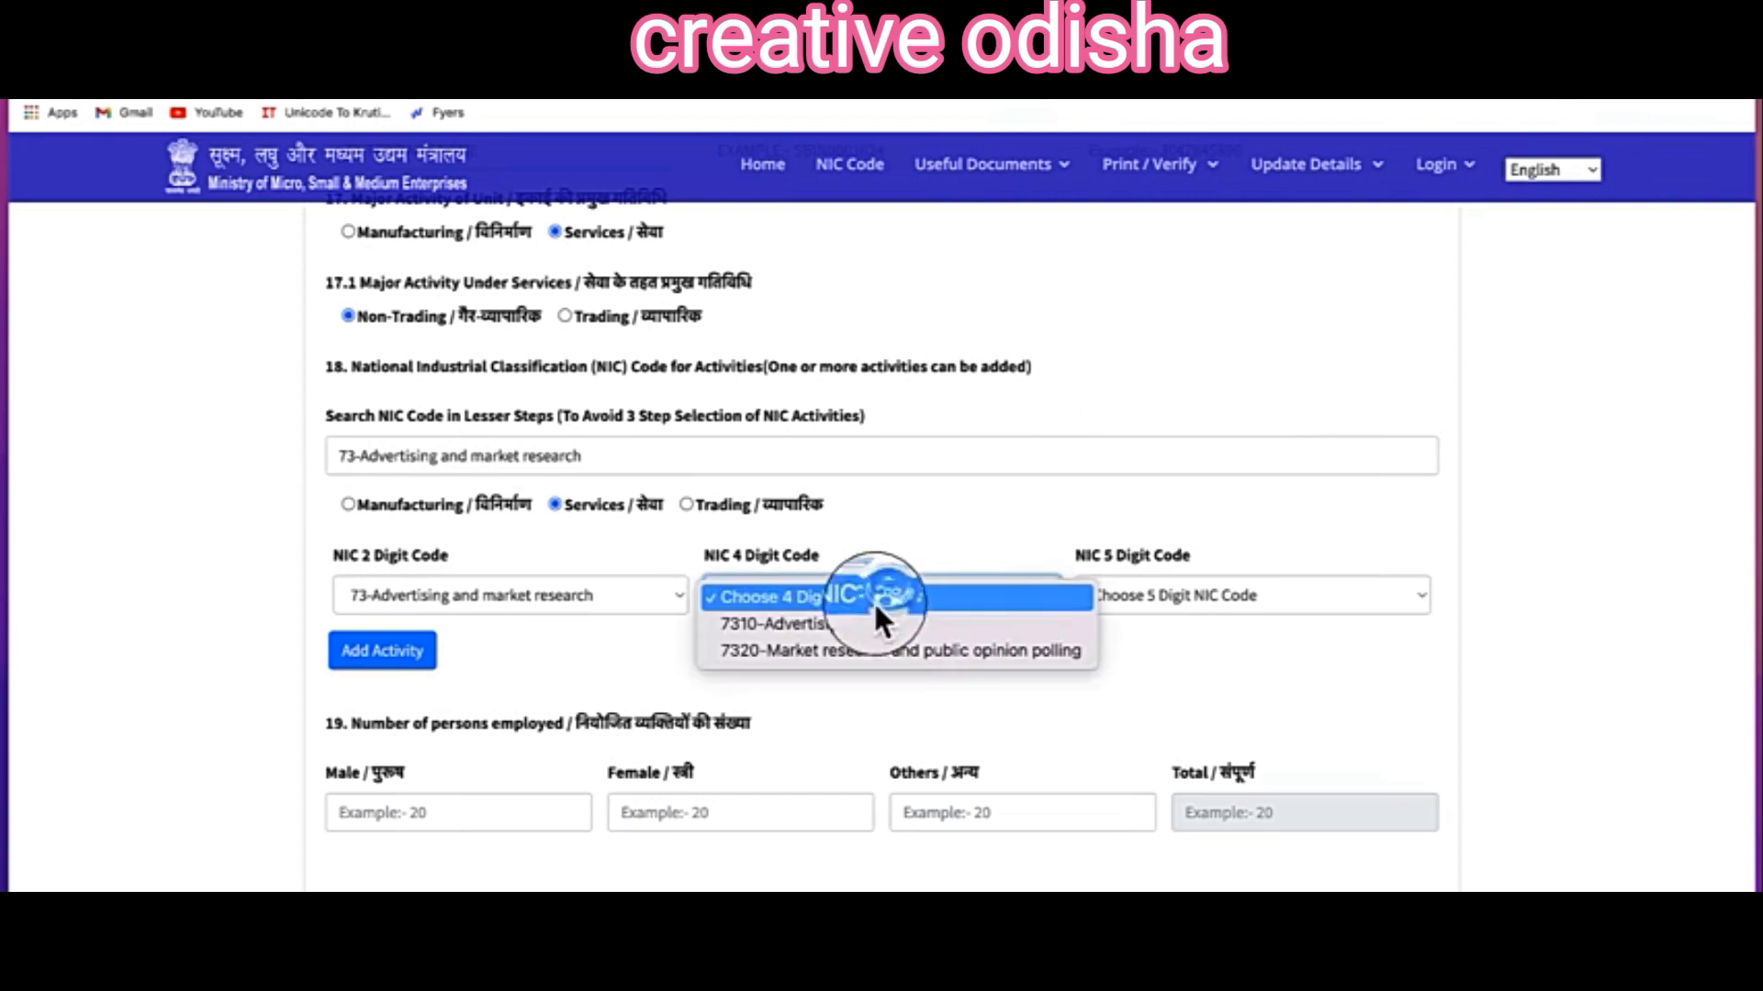
left_click(1002, 623)
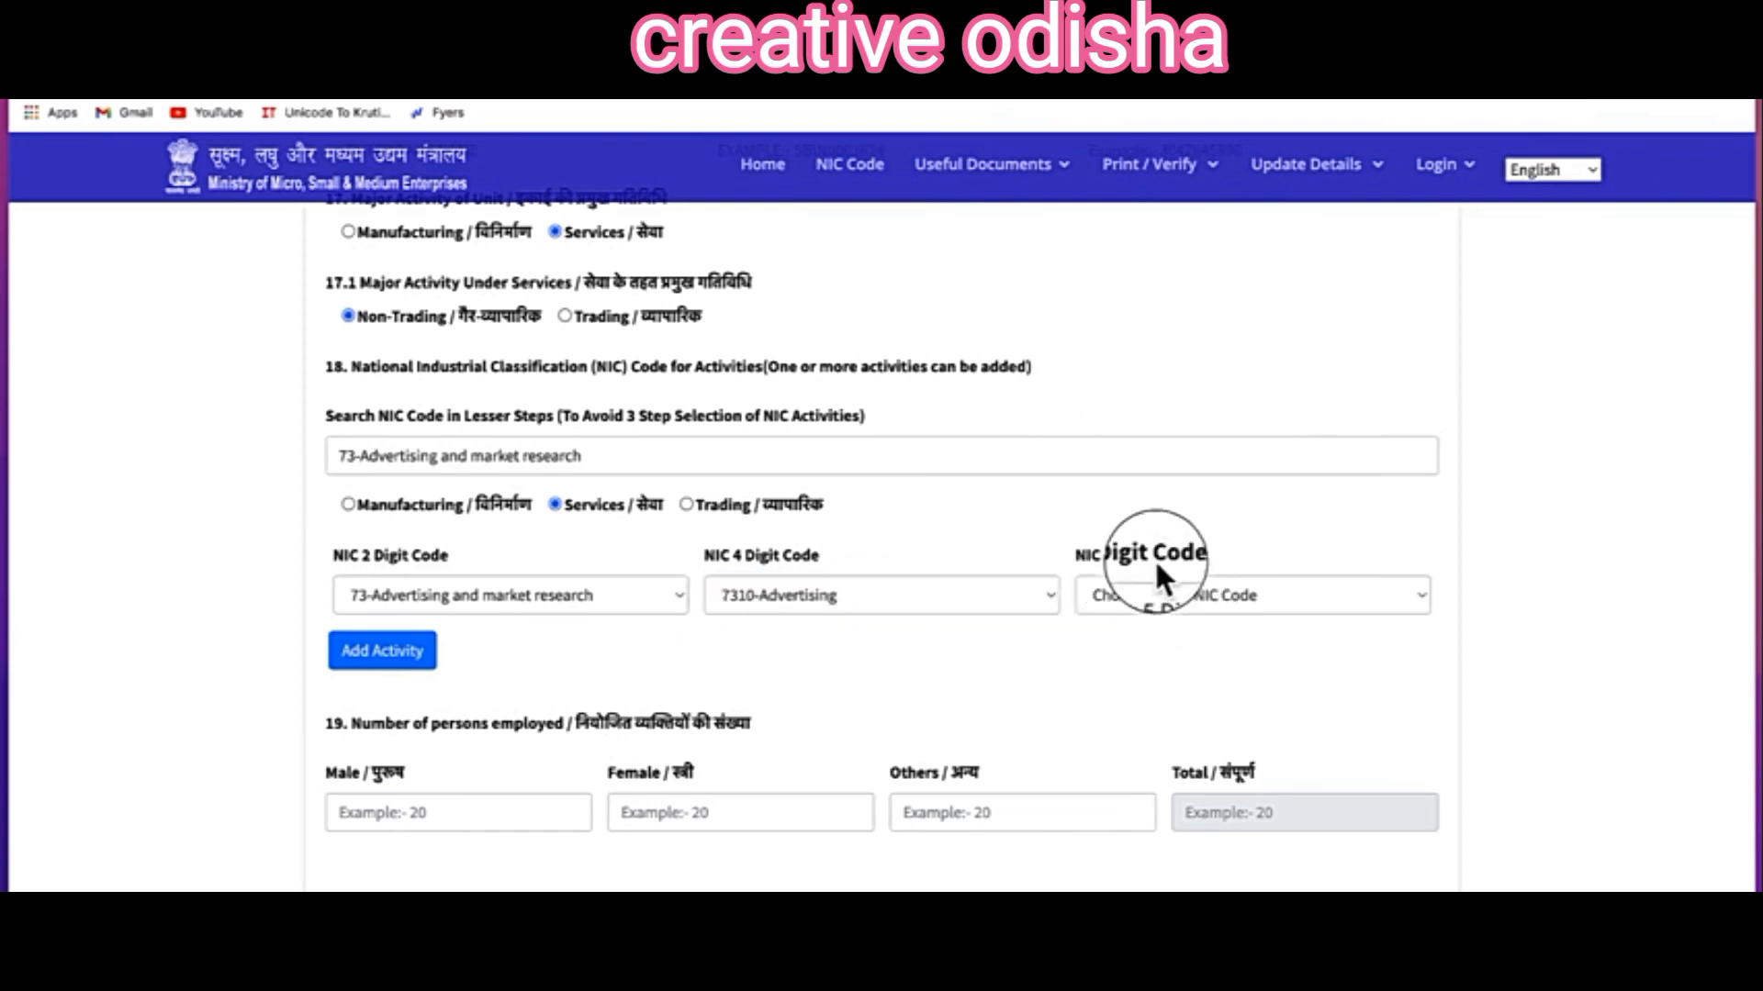
left_click(1234, 597)
left_click(1227, 622)
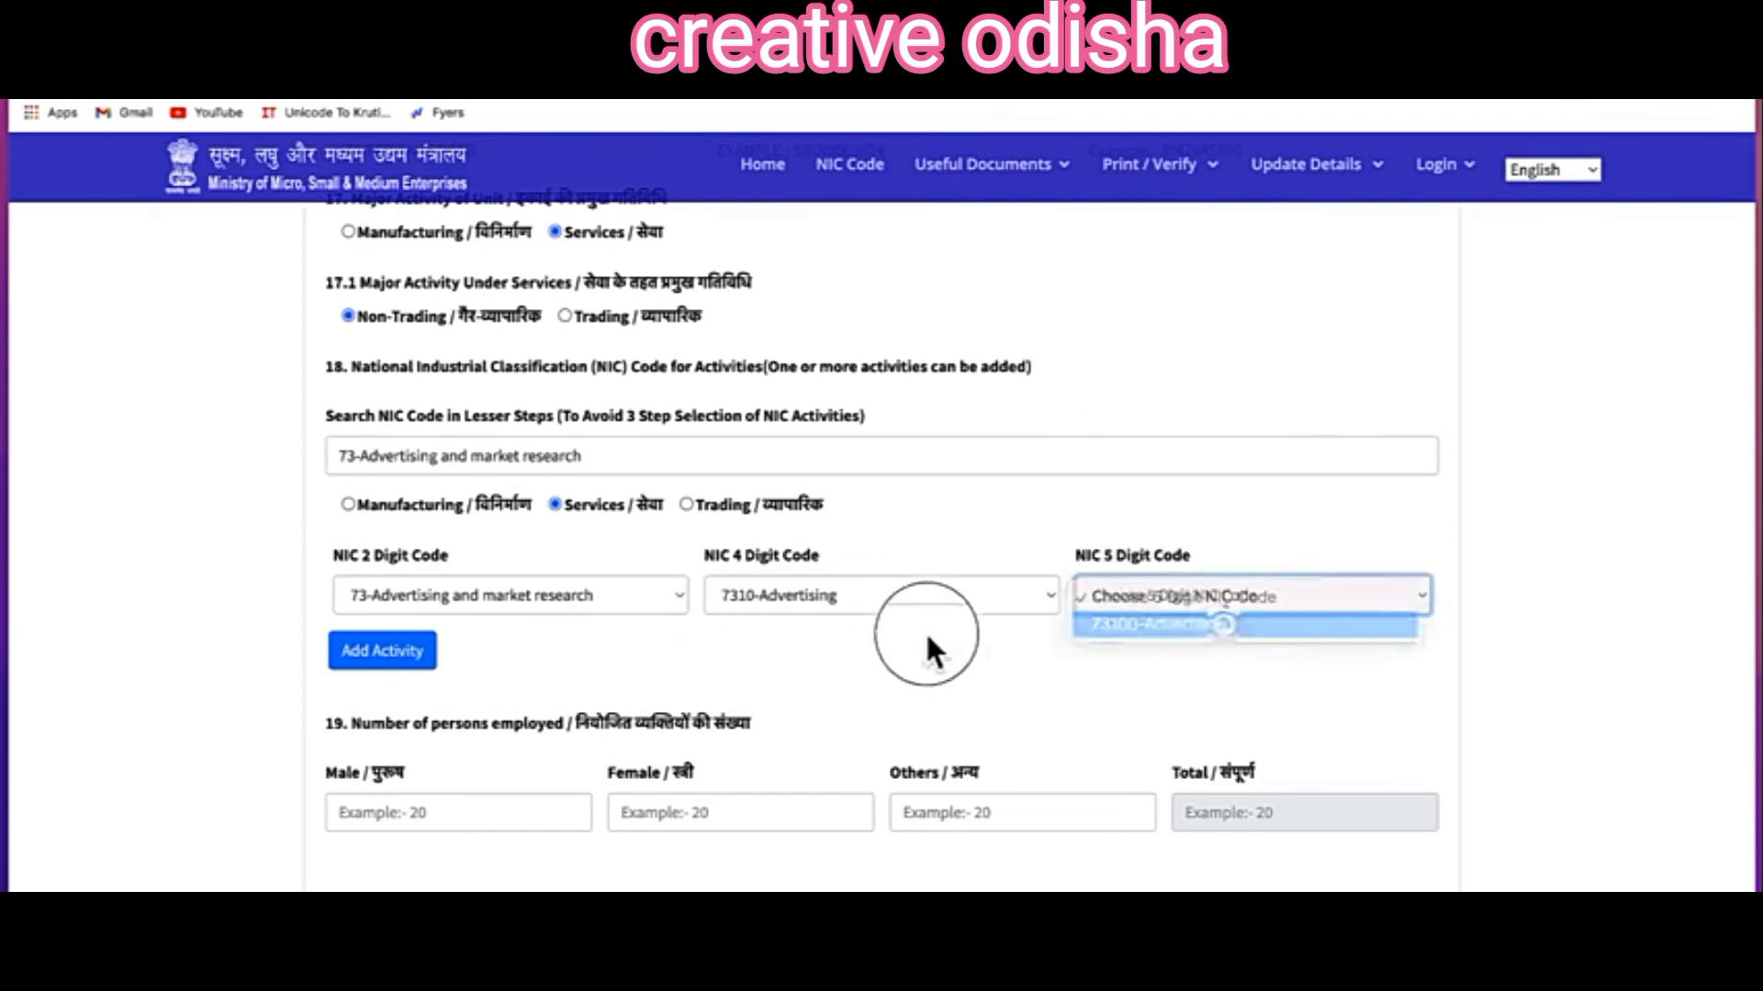
left_click(388, 655)
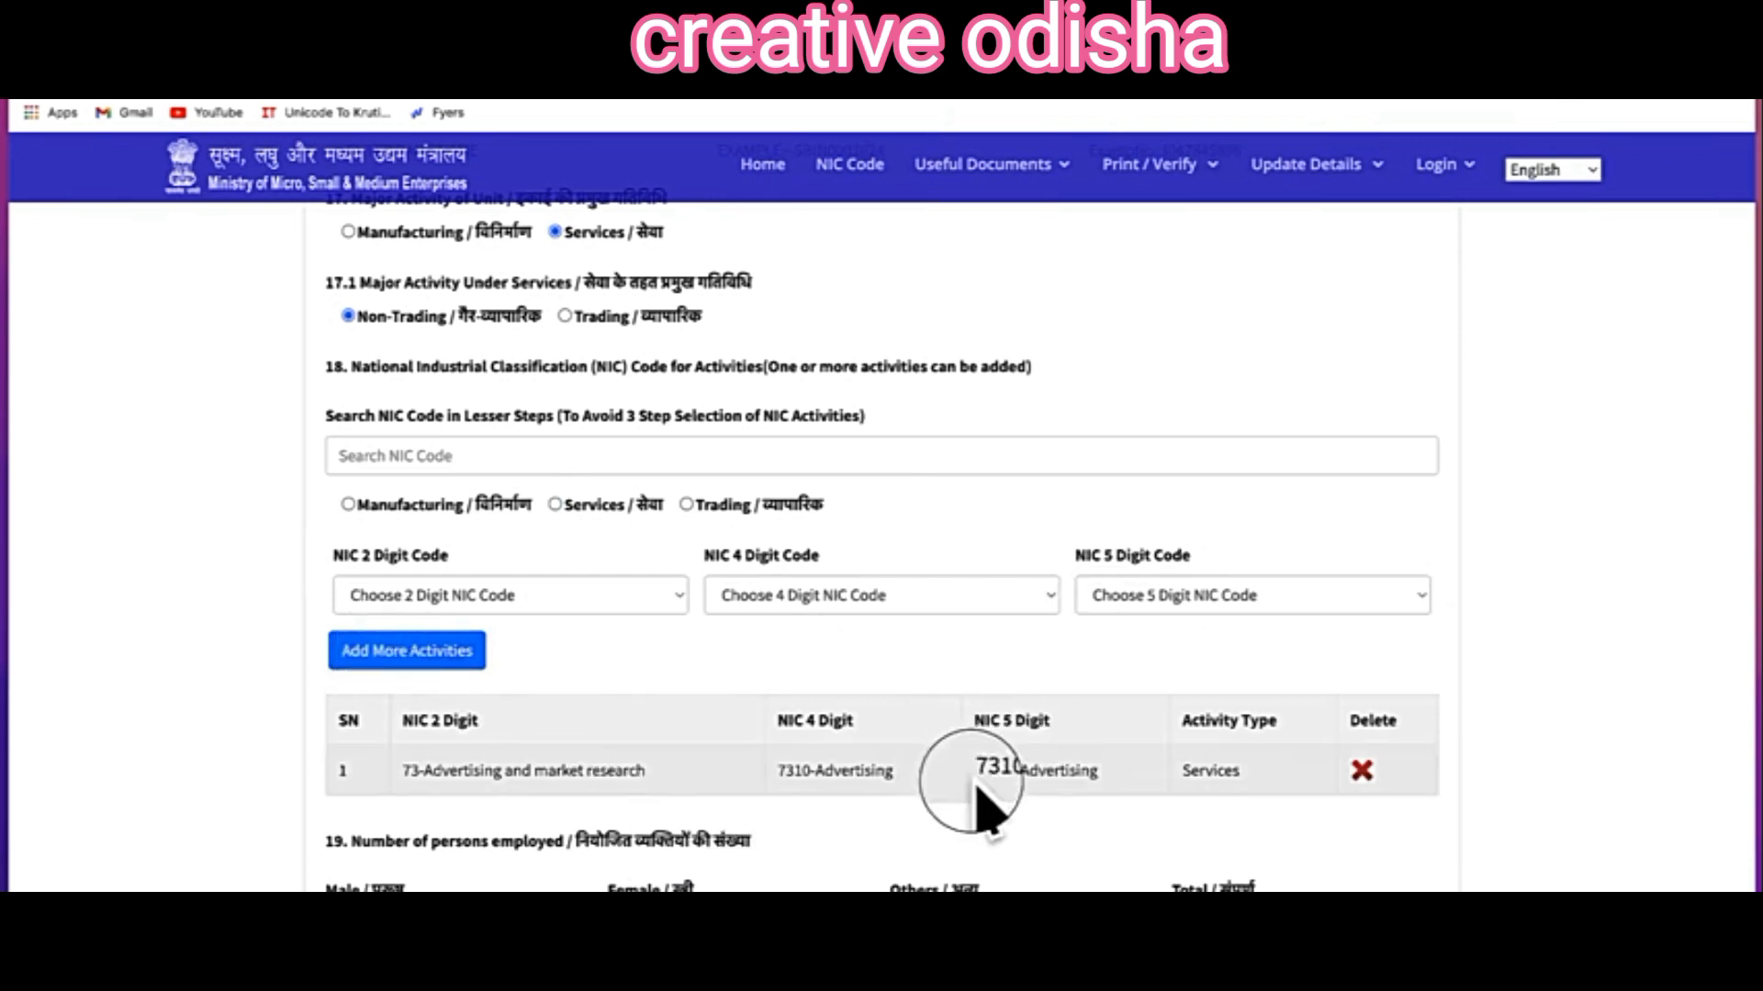
Step: Add a second NIC activity, 74901-Business brokerage activities, found by searching 'broker'
left_click(422, 446)
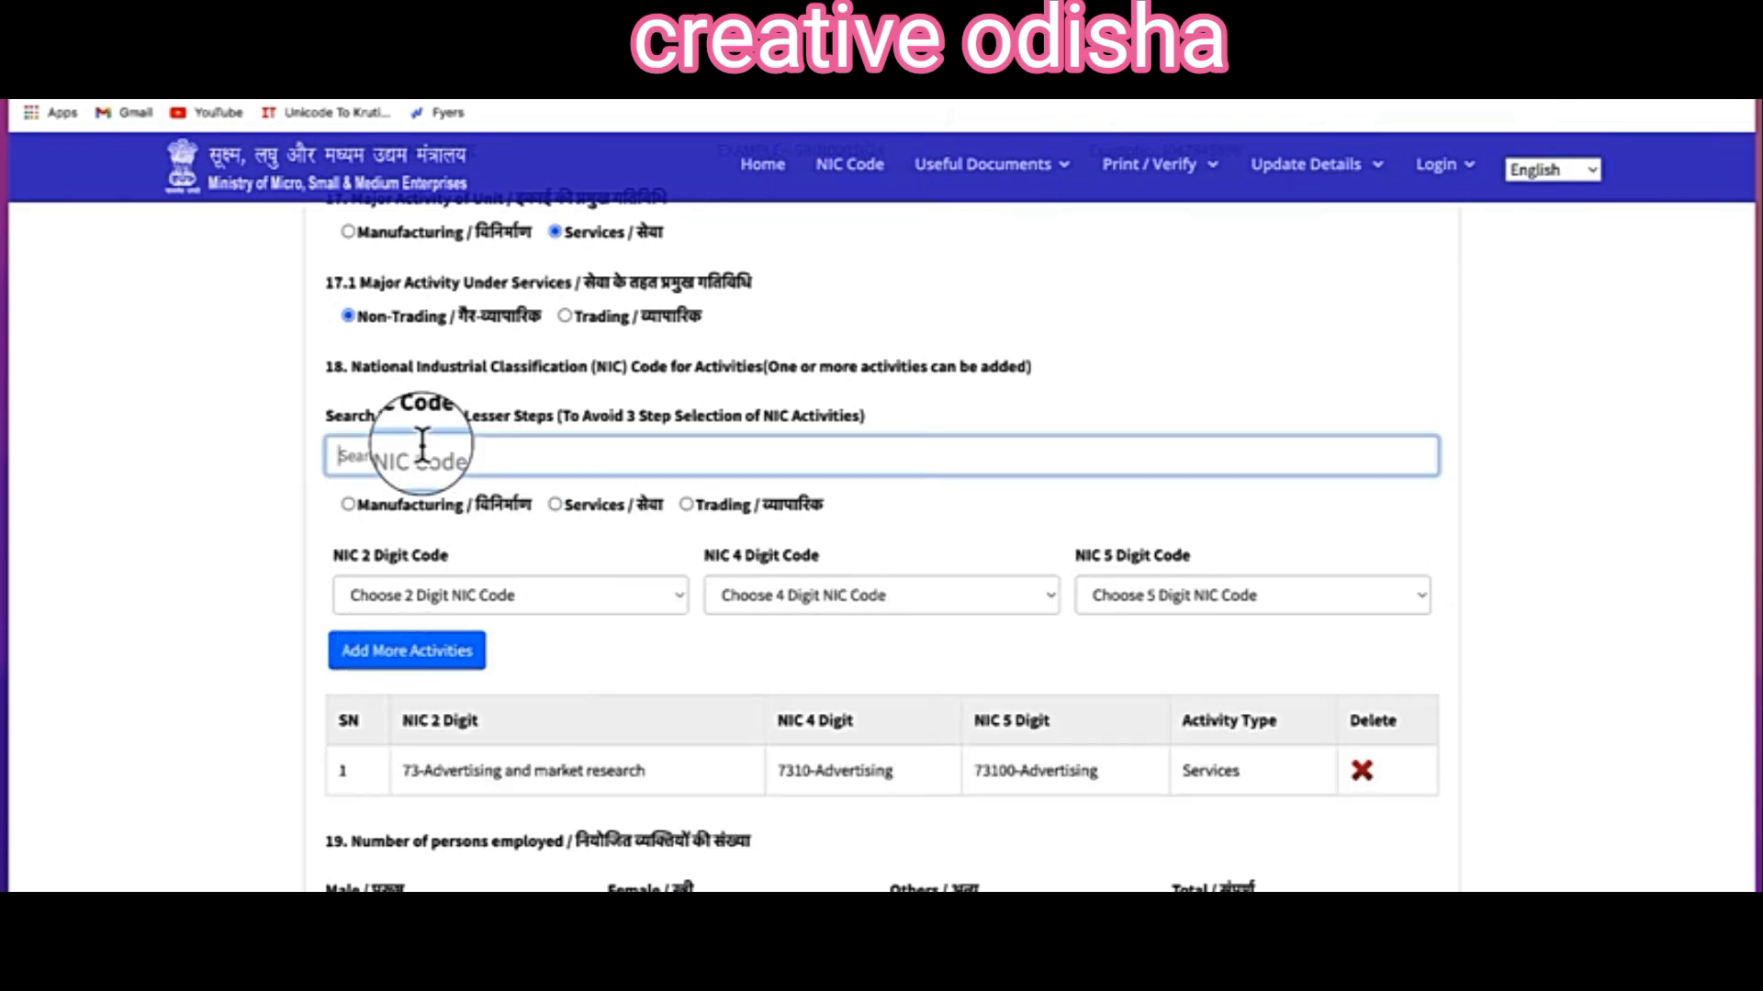
type("bro")
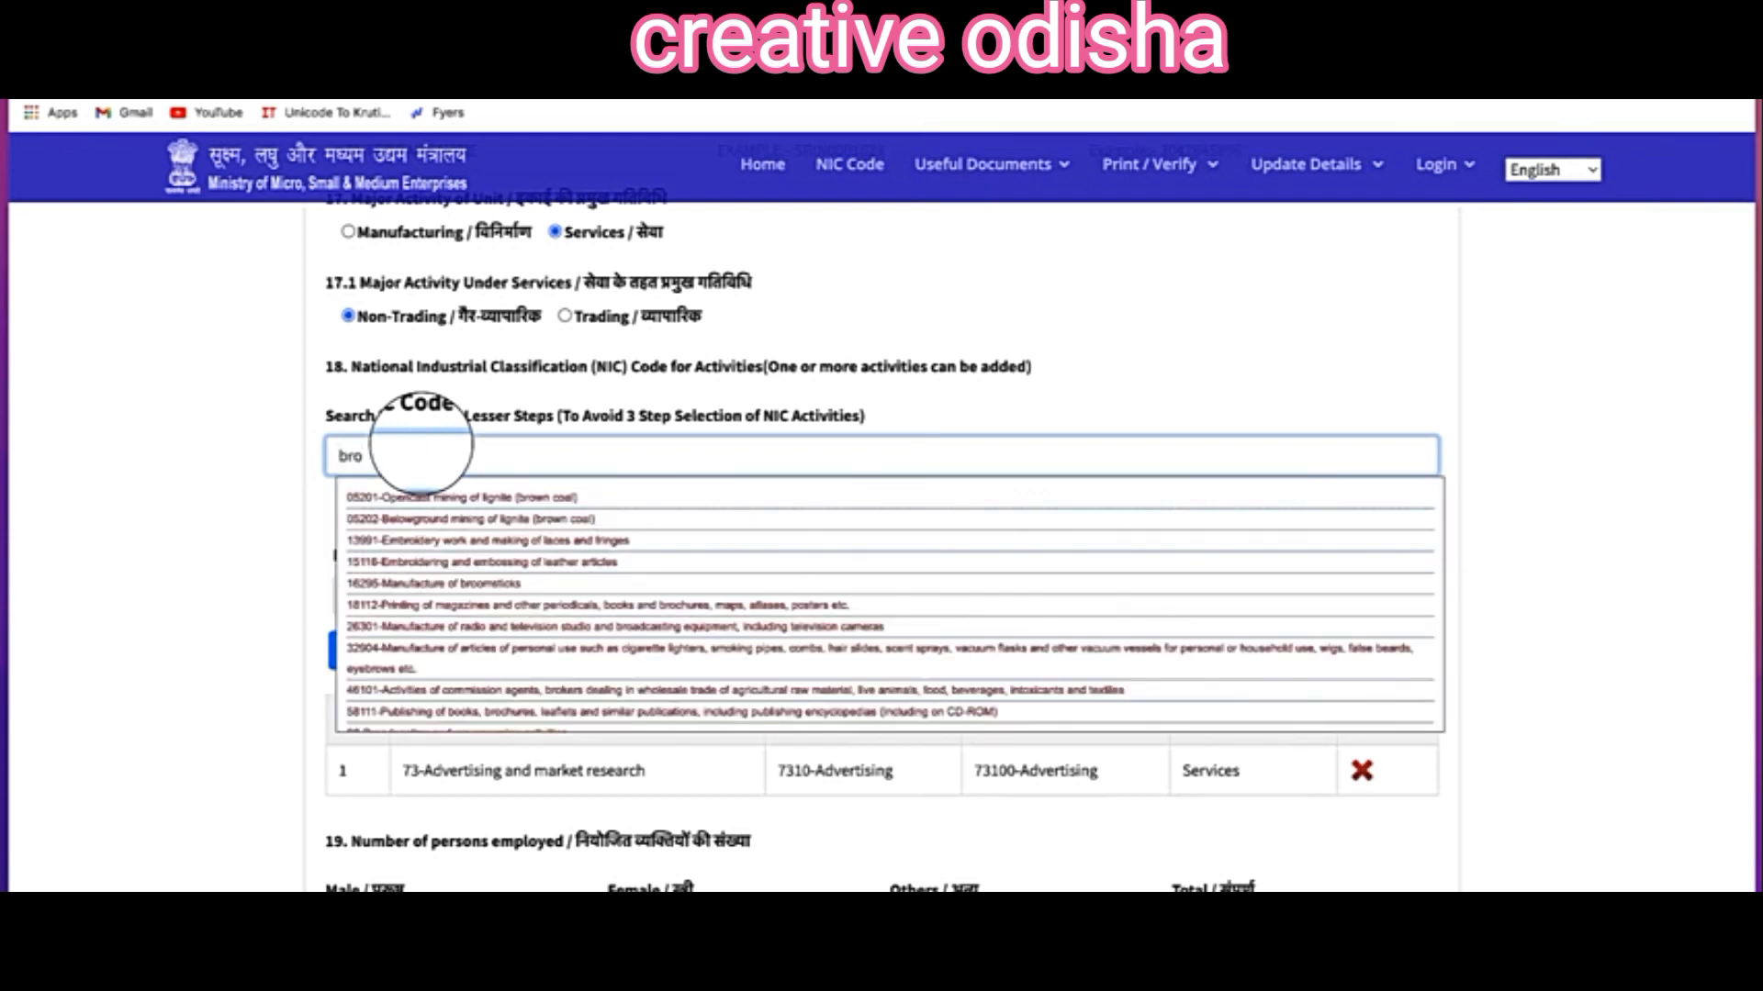
type("ker")
left_click(401, 604)
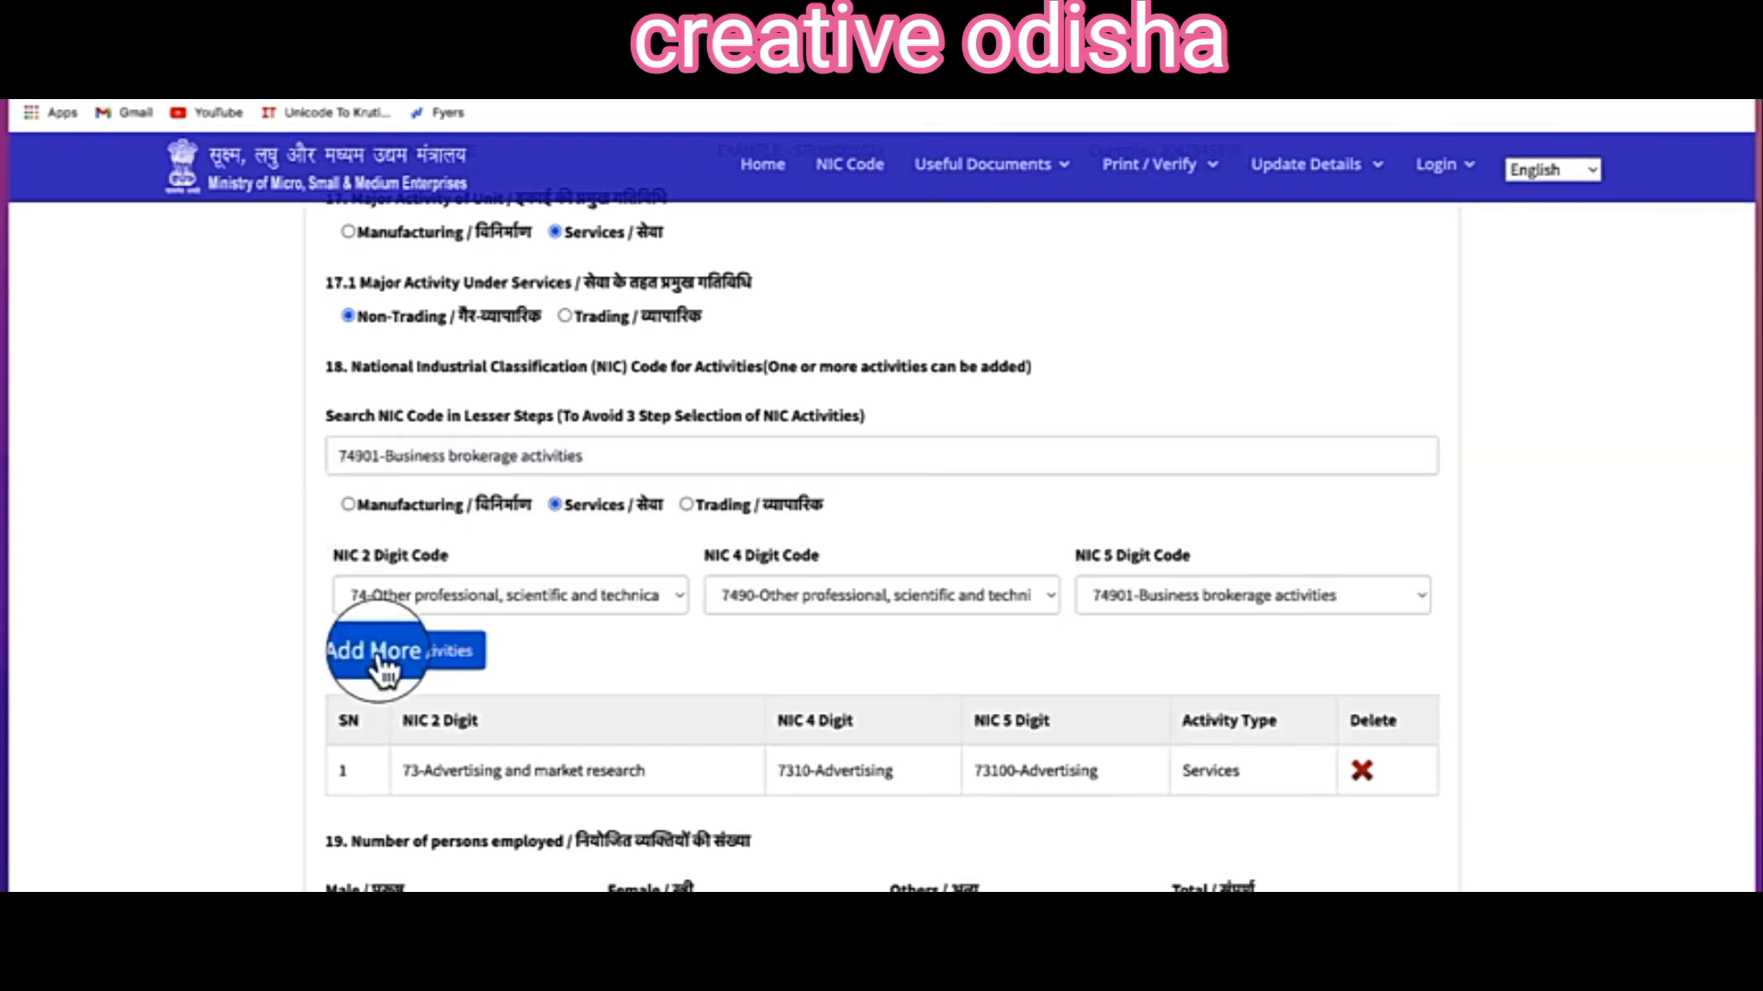
left_click(381, 653)
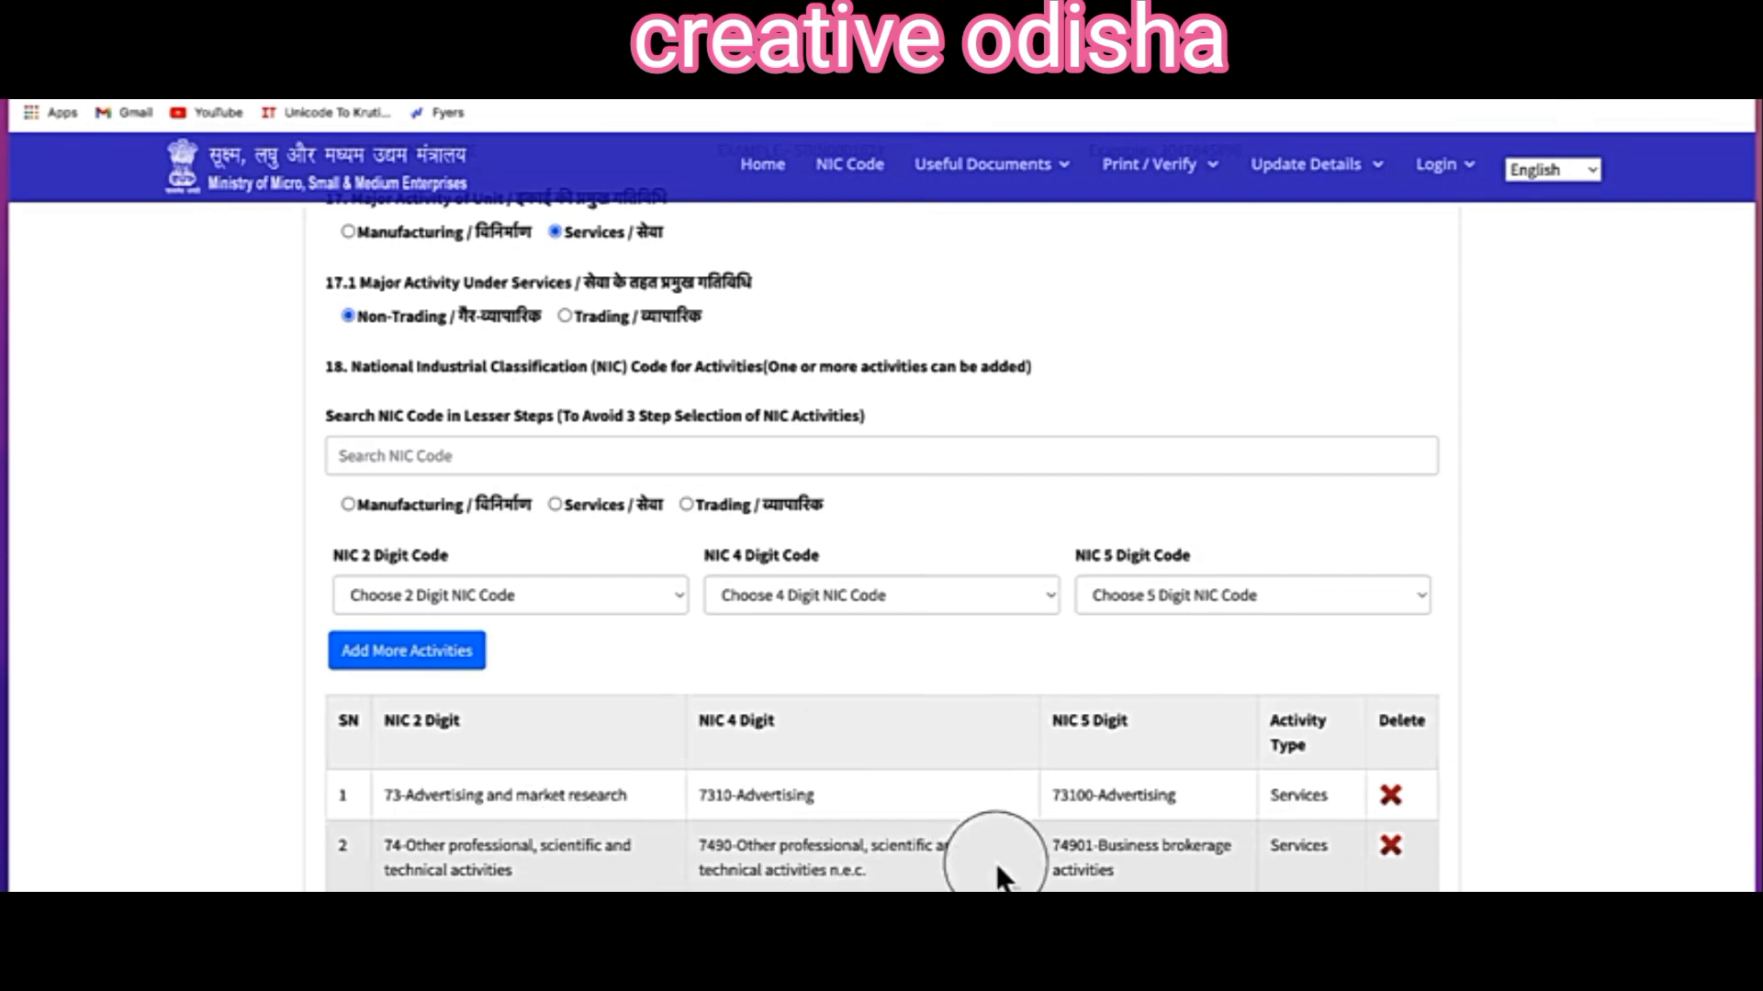
scroll(365, 666, "down", 3)
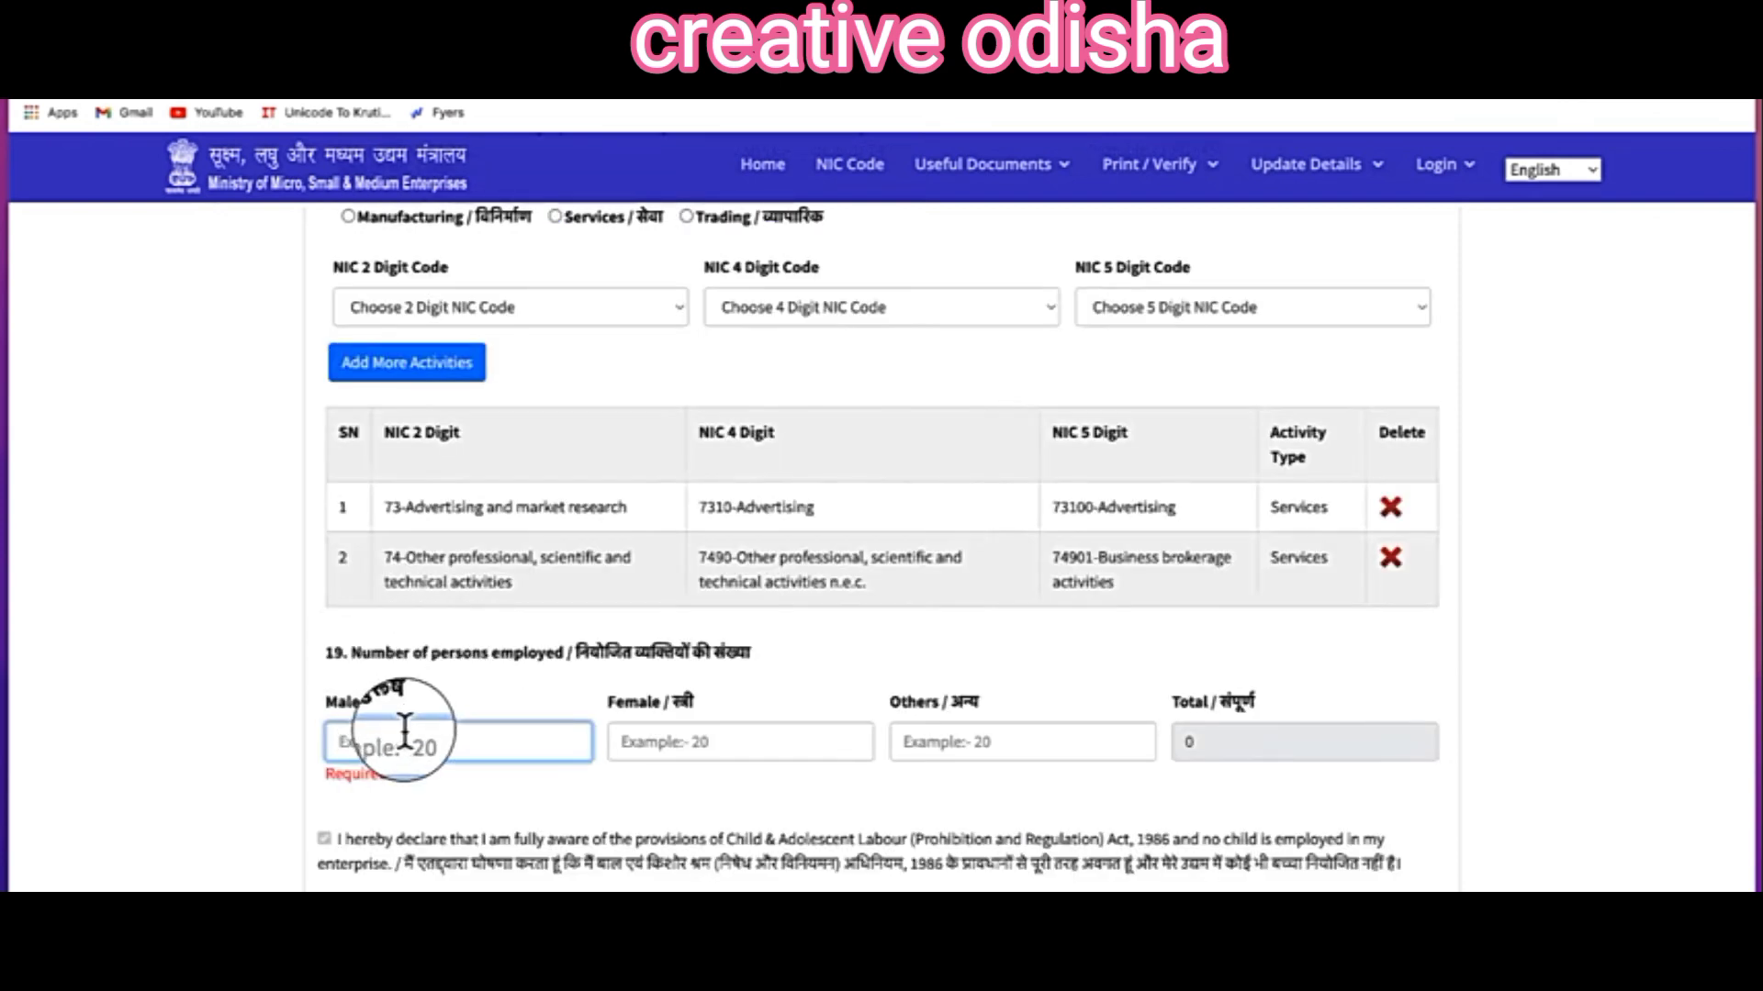
Step: Enter 4 male and 3 female employees
type("4")
left_click(707, 745)
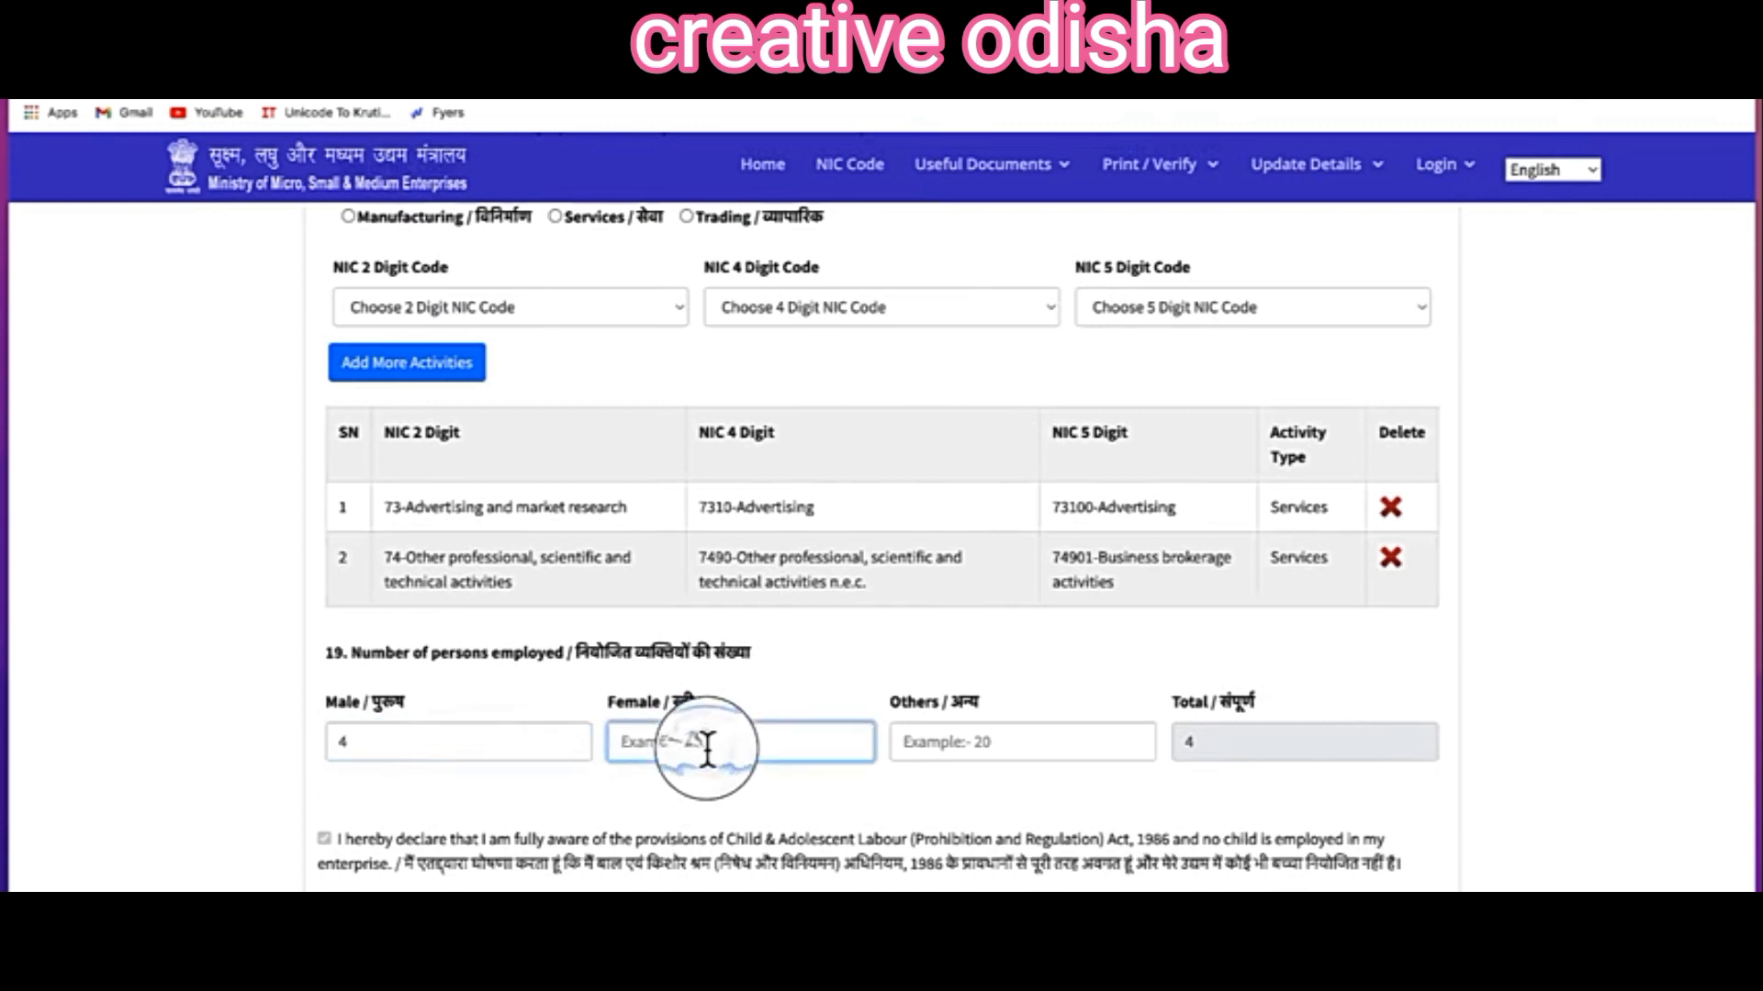
type("3")
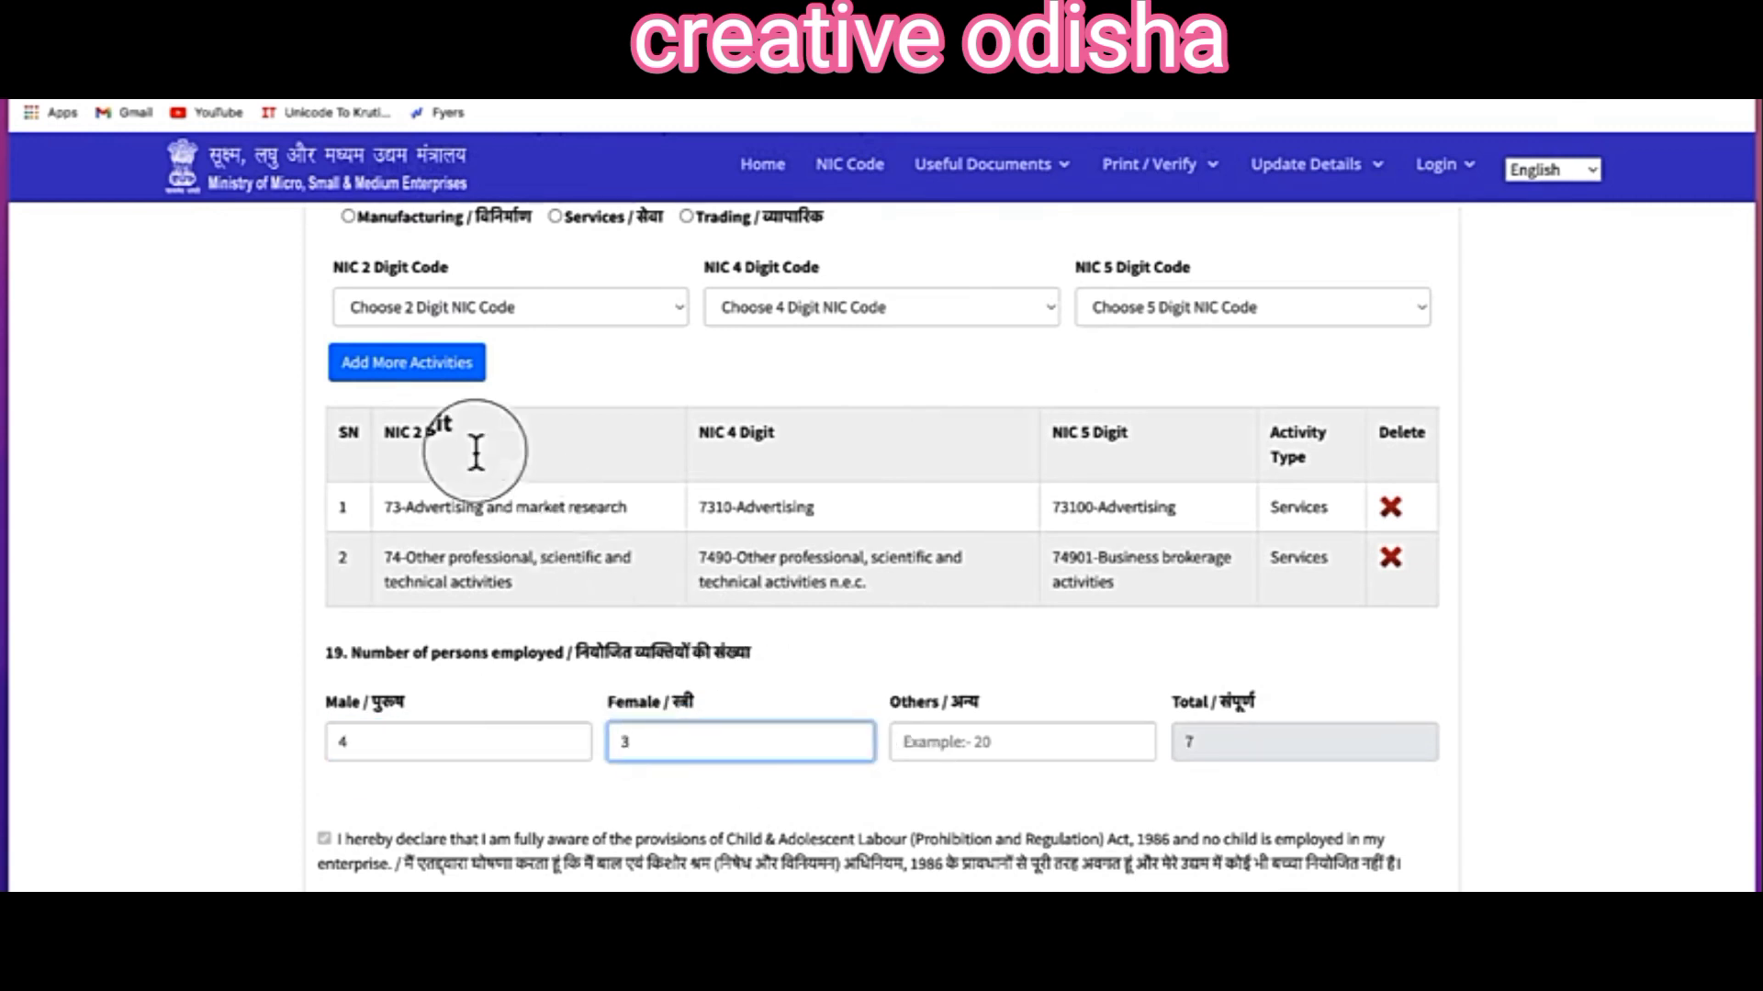
scroll(476, 450, "down", 7)
left_click_drag(456, 435, 669, 440)
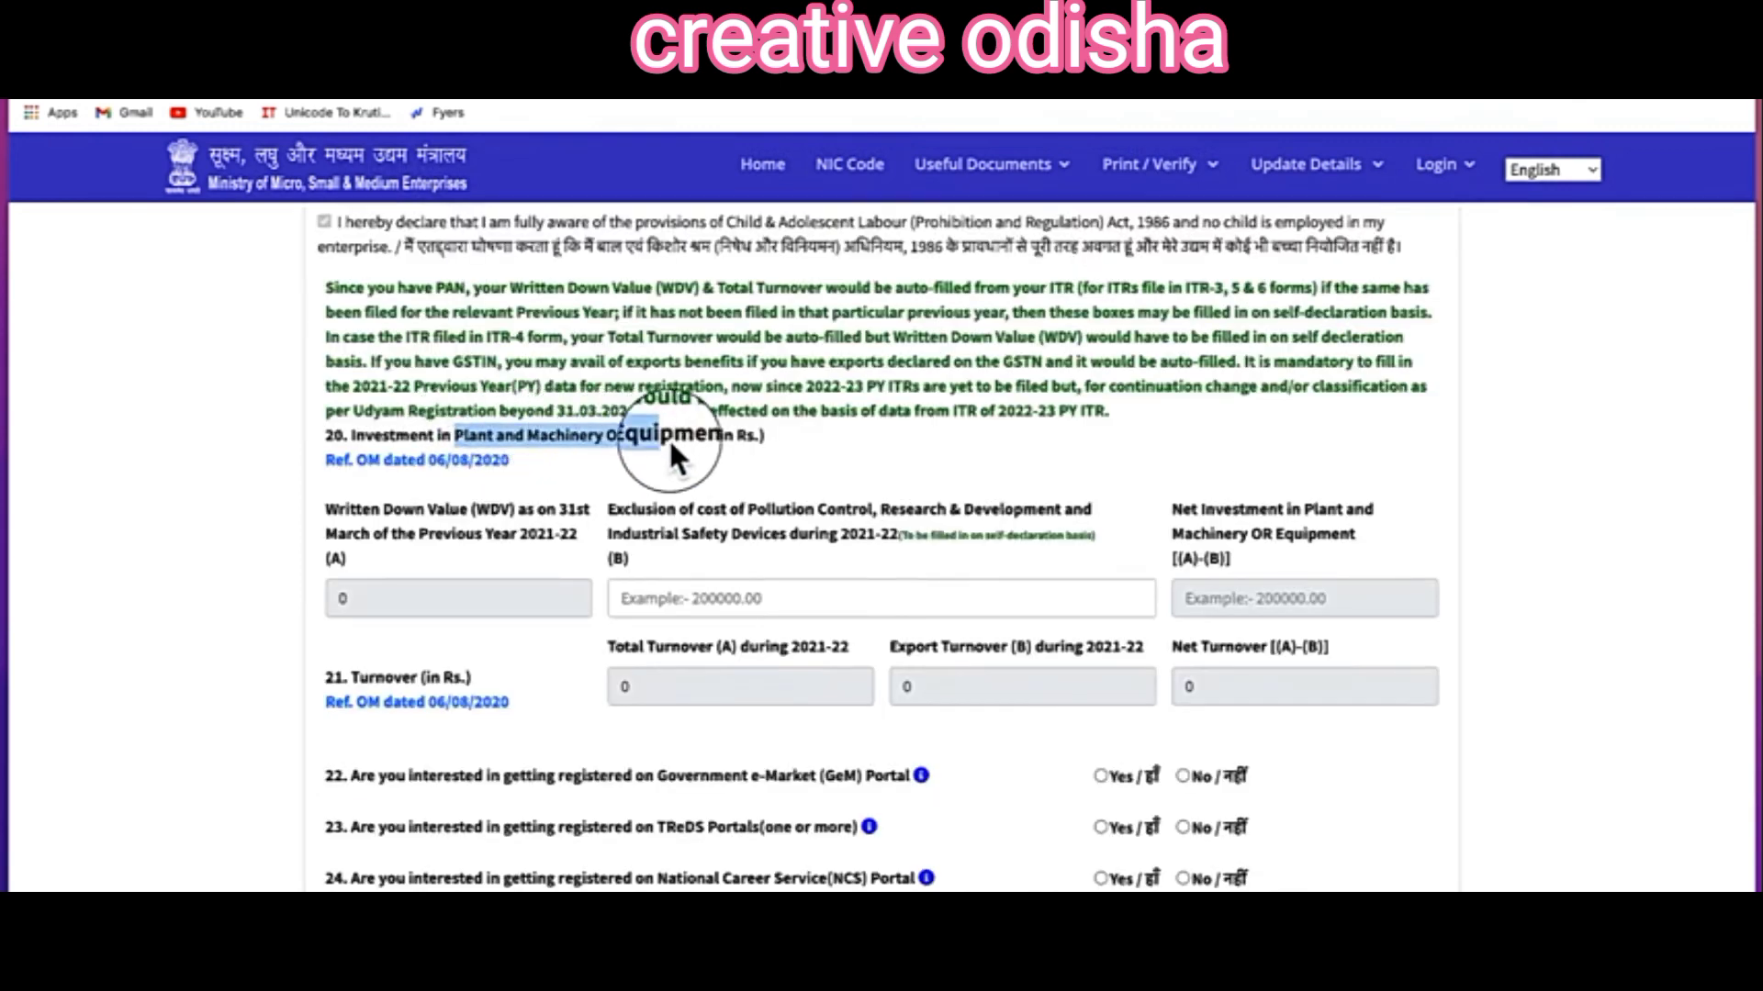
Step: Enter a 400000 exclusion, answer No for GeM, TReDS, NCS and NSIC, and request the final OTP
left_click(680, 599)
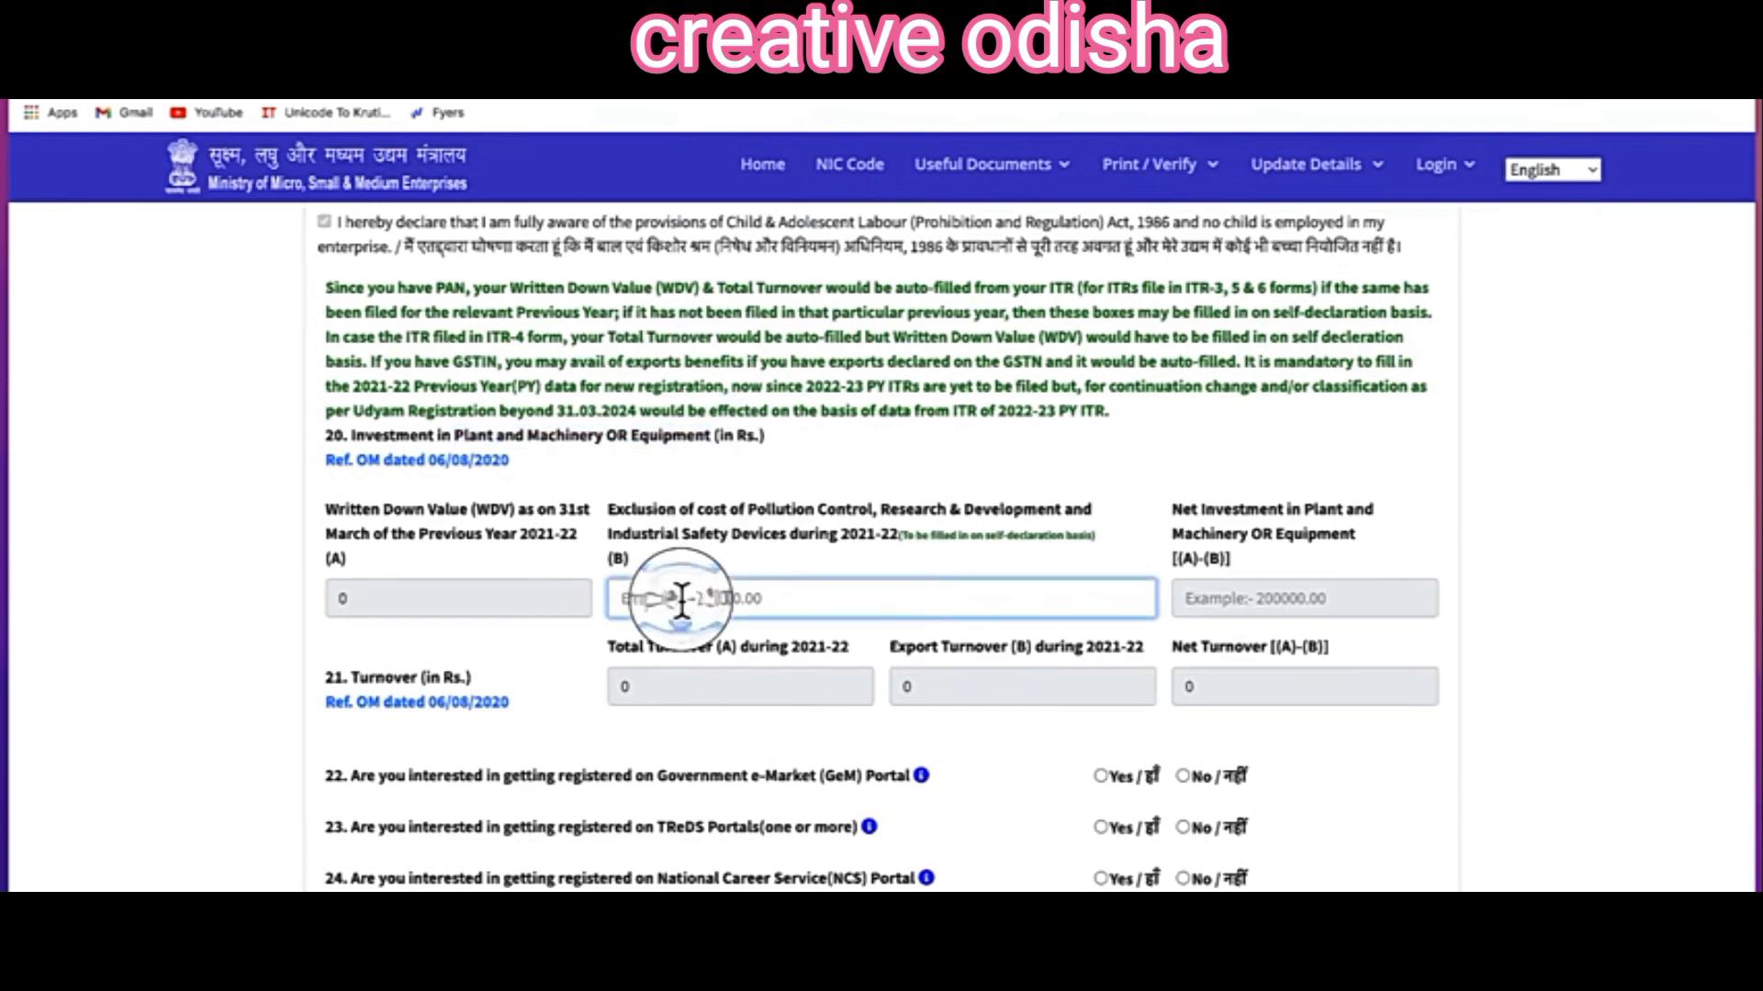
type("400000")
scroll(992, 472, "down", 4)
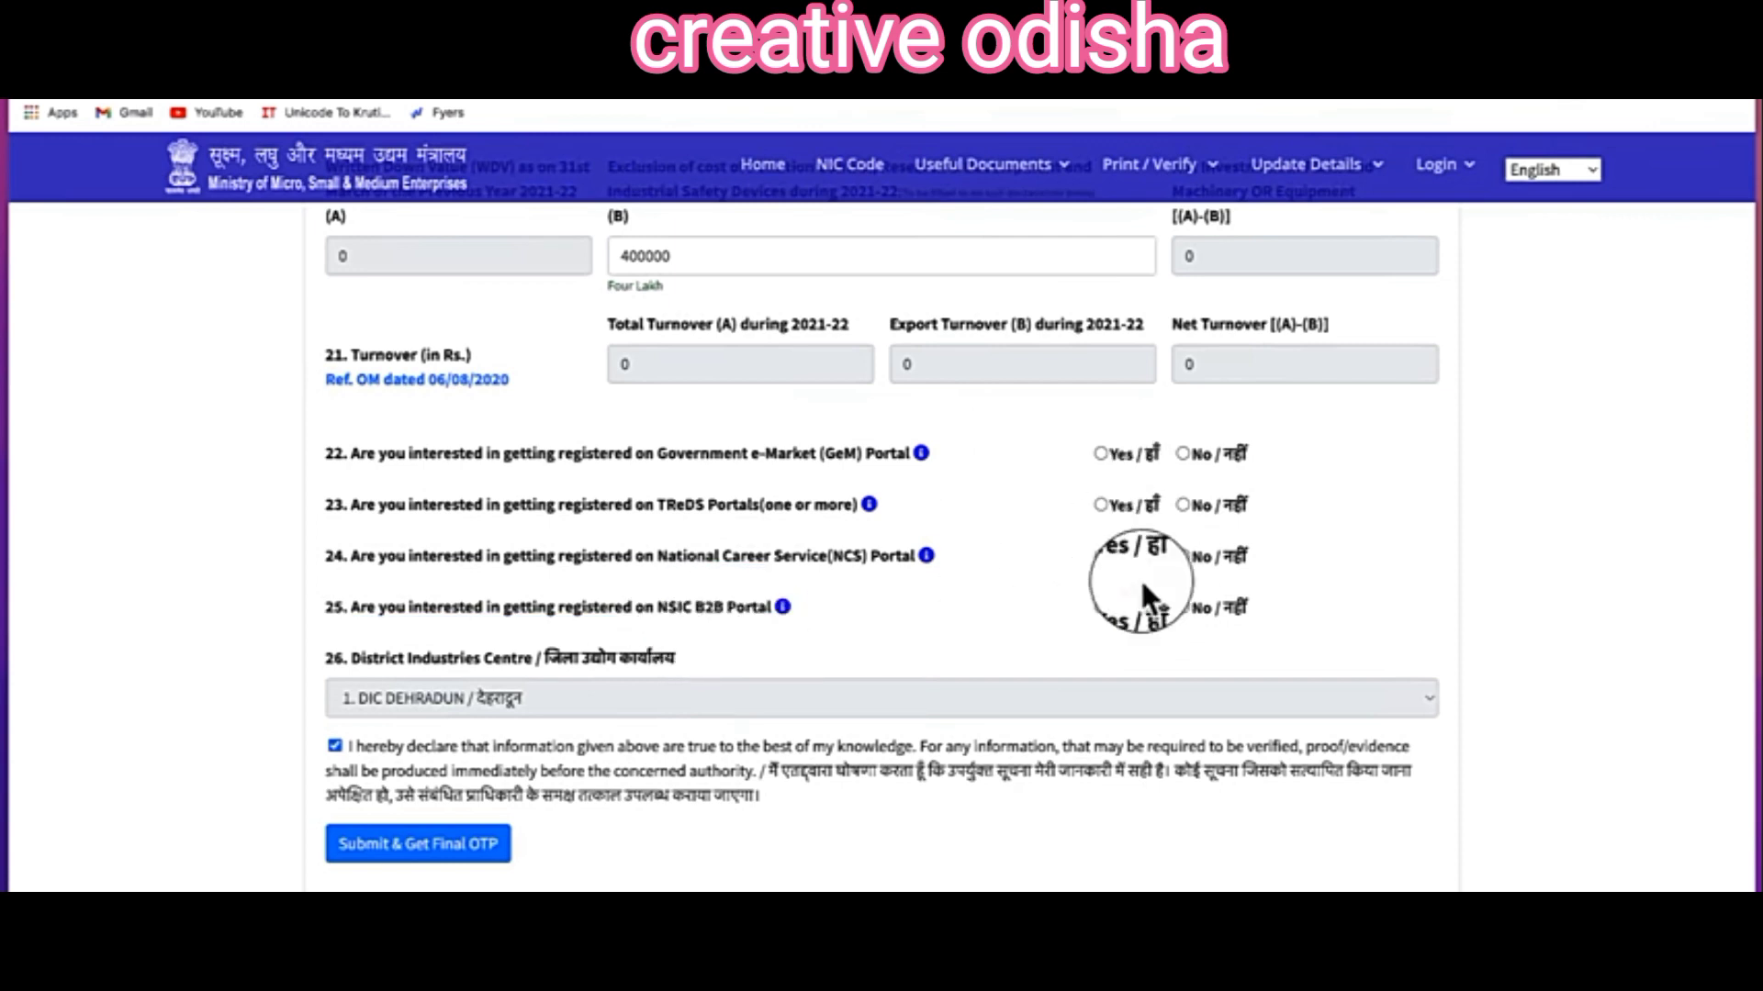
left_click(1185, 453)
left_click(1184, 505)
left_click(1184, 557)
left_click(1184, 607)
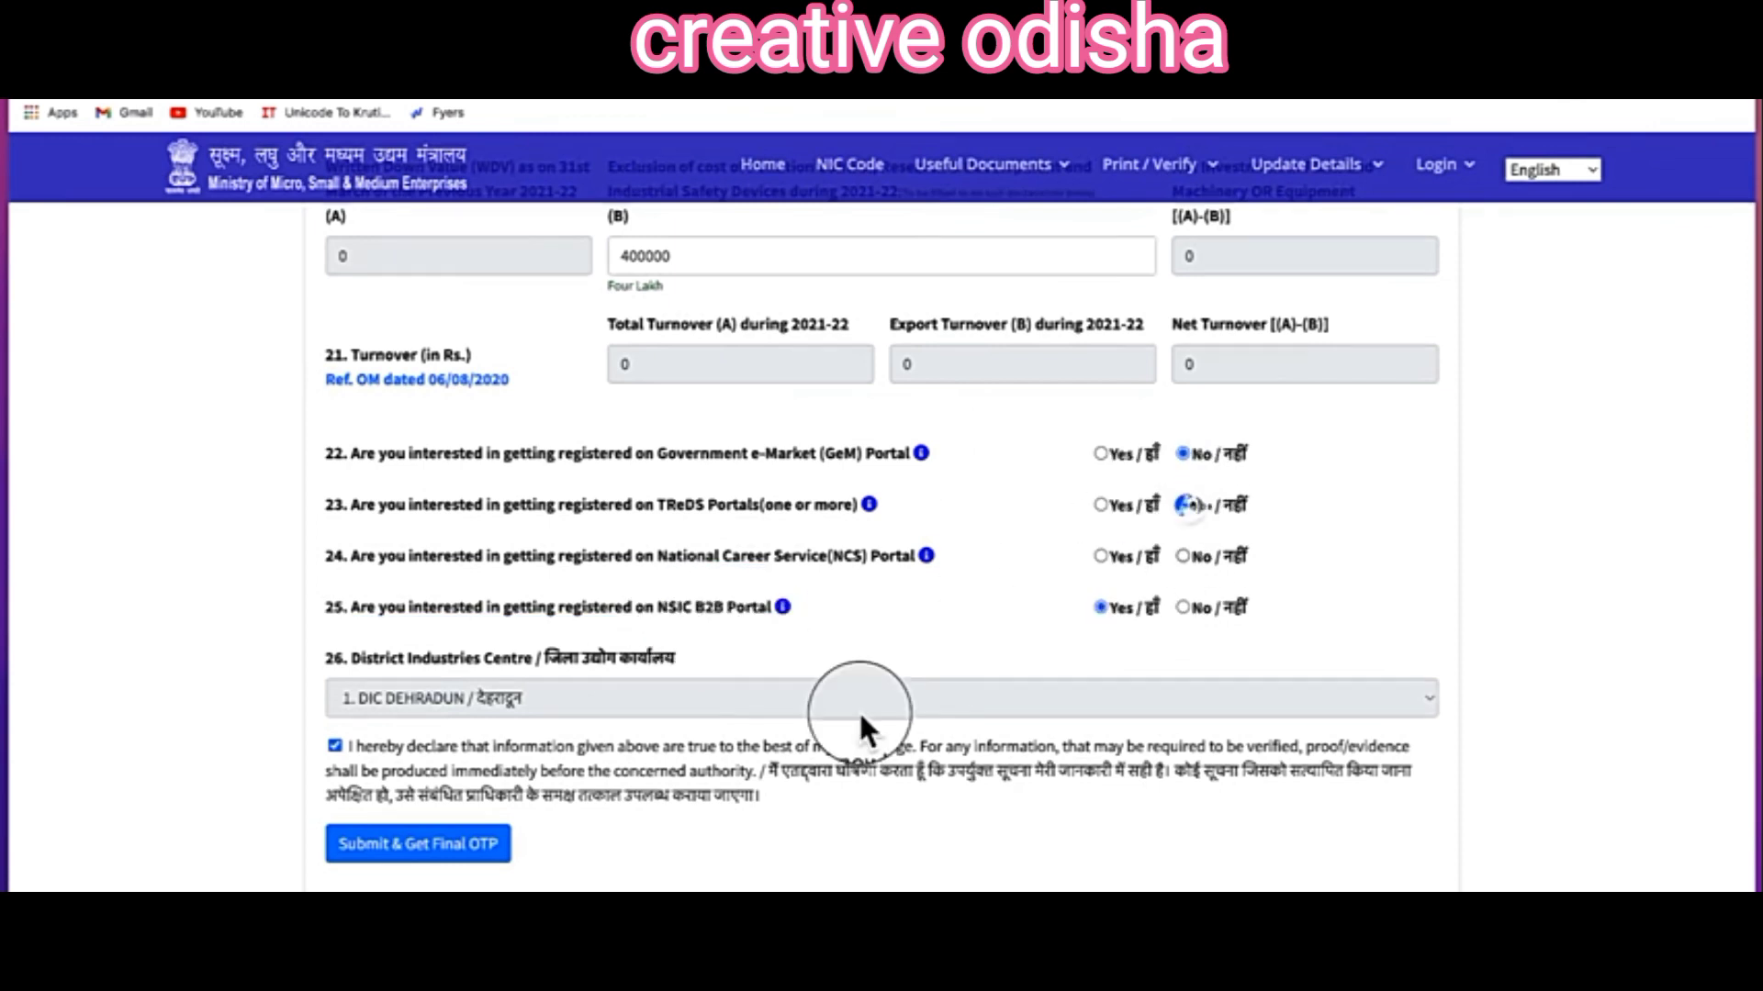
left_click(367, 849)
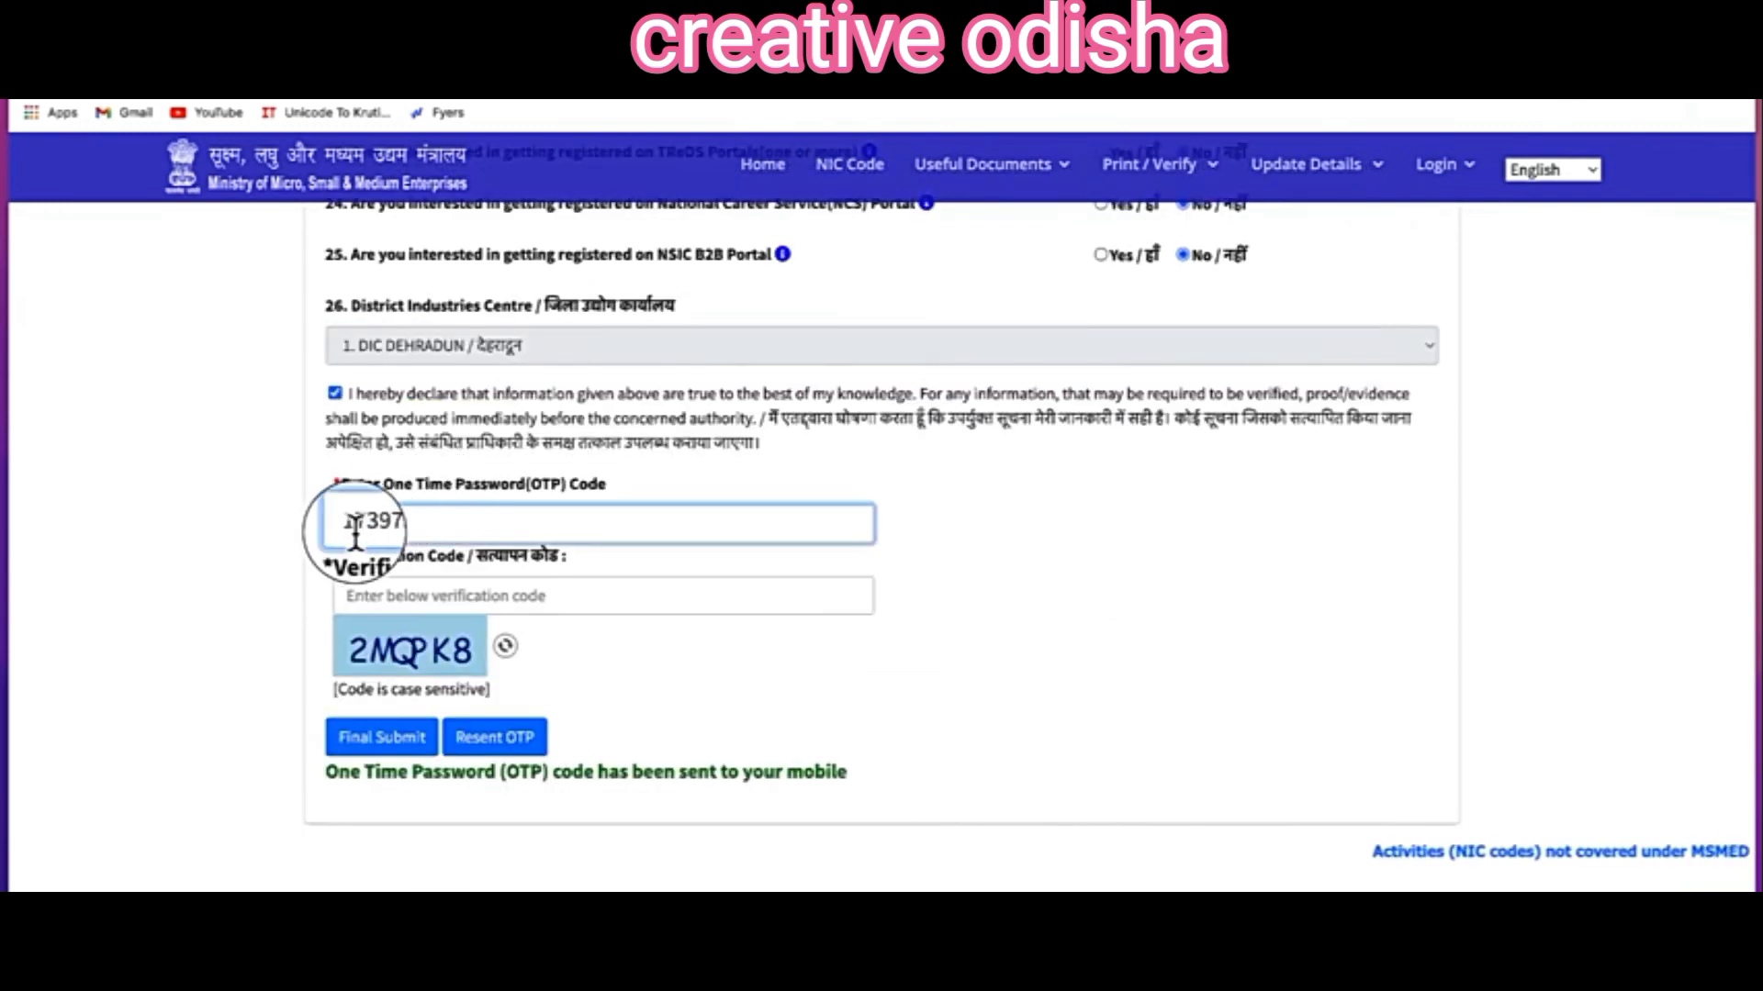
Step: Enter the captcha verification code, final-submit the registration and confirm the entered data
left_click(409, 596)
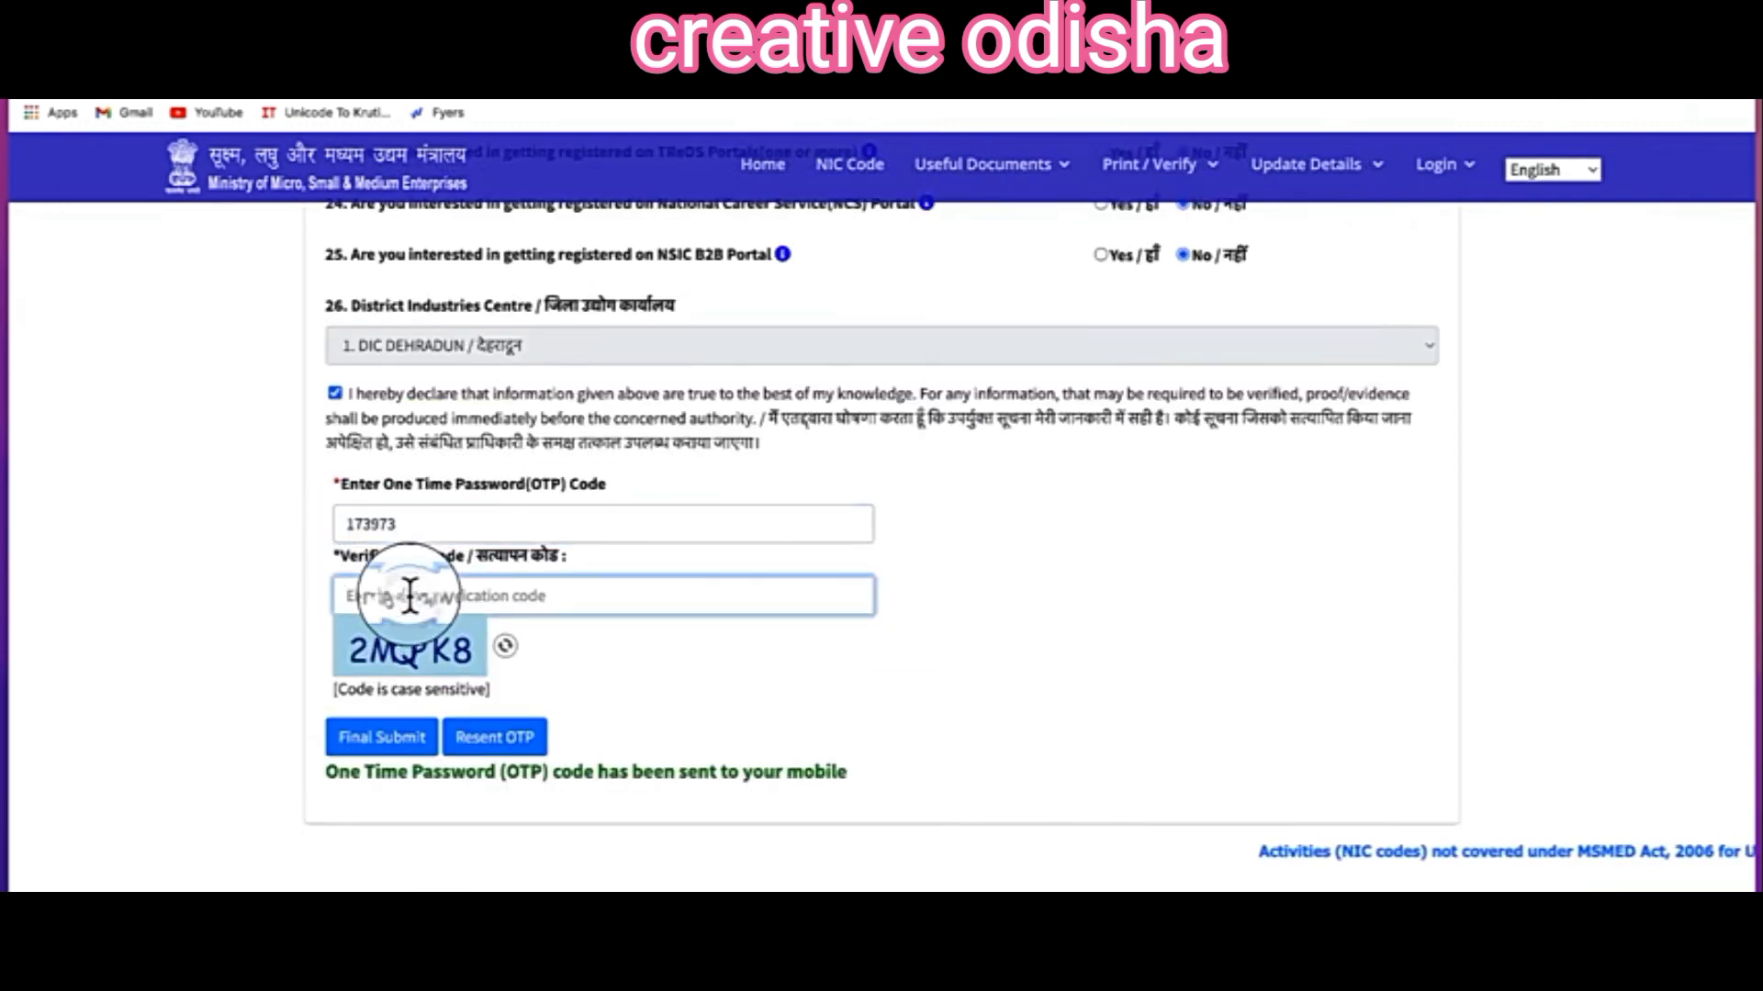
type("2")
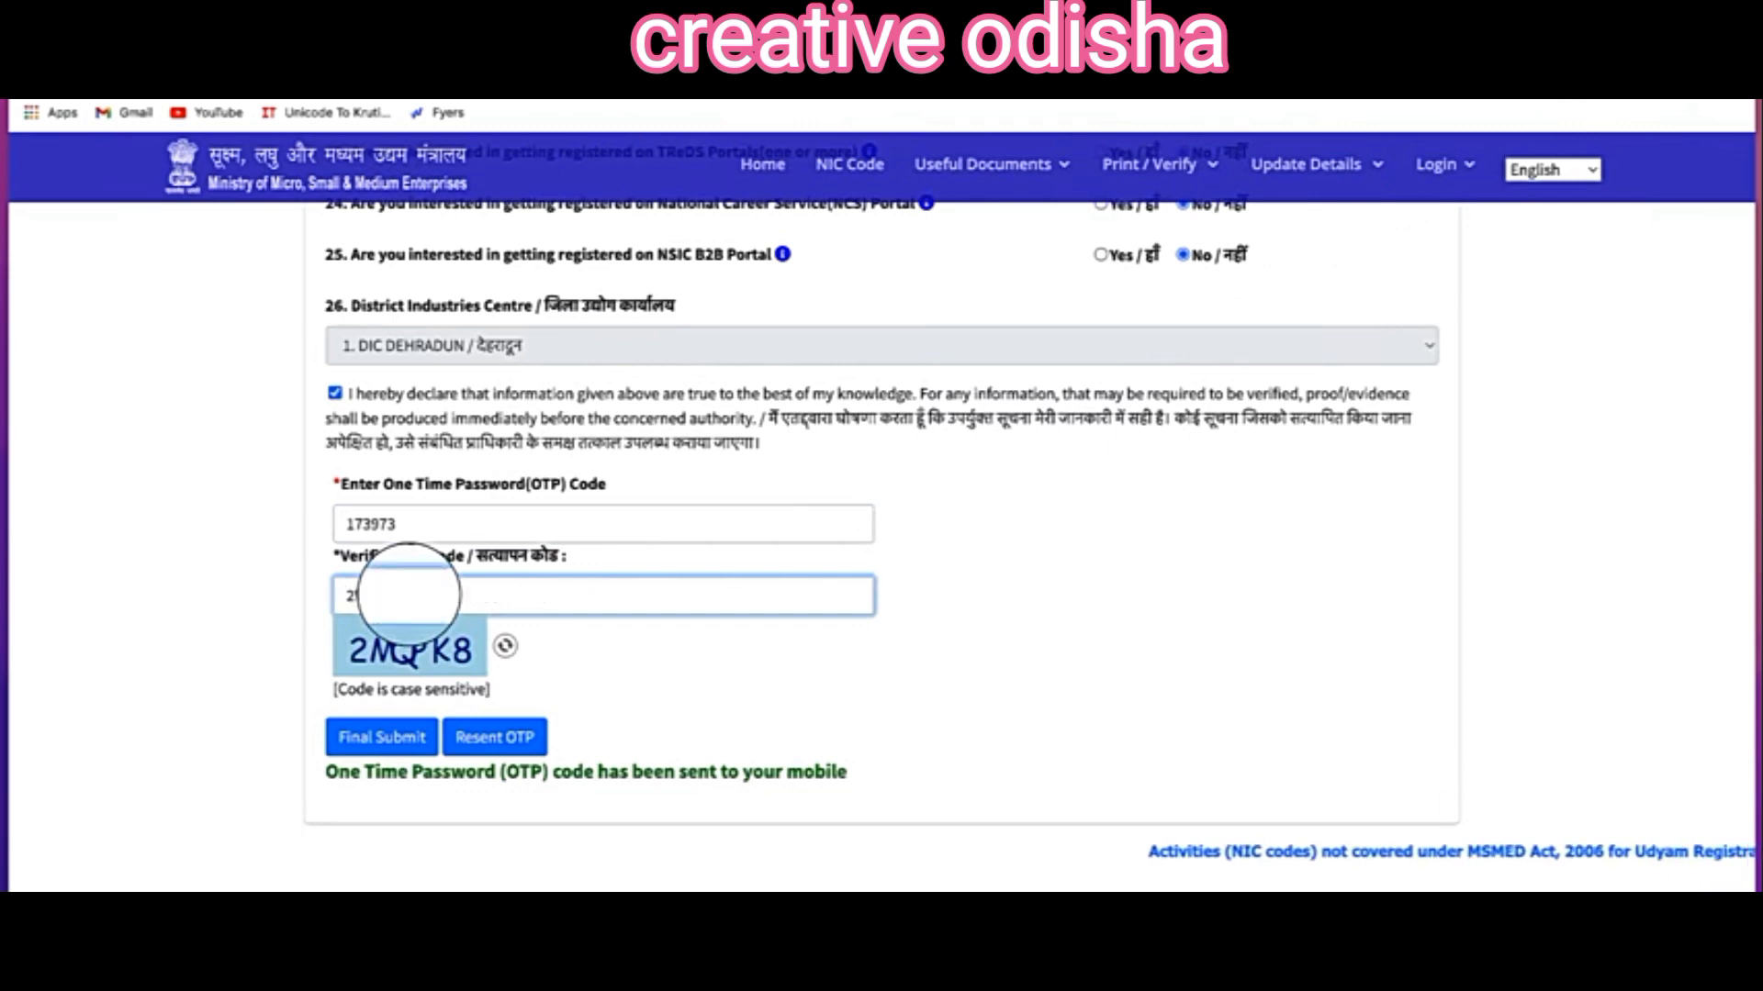
type("WQPK8")
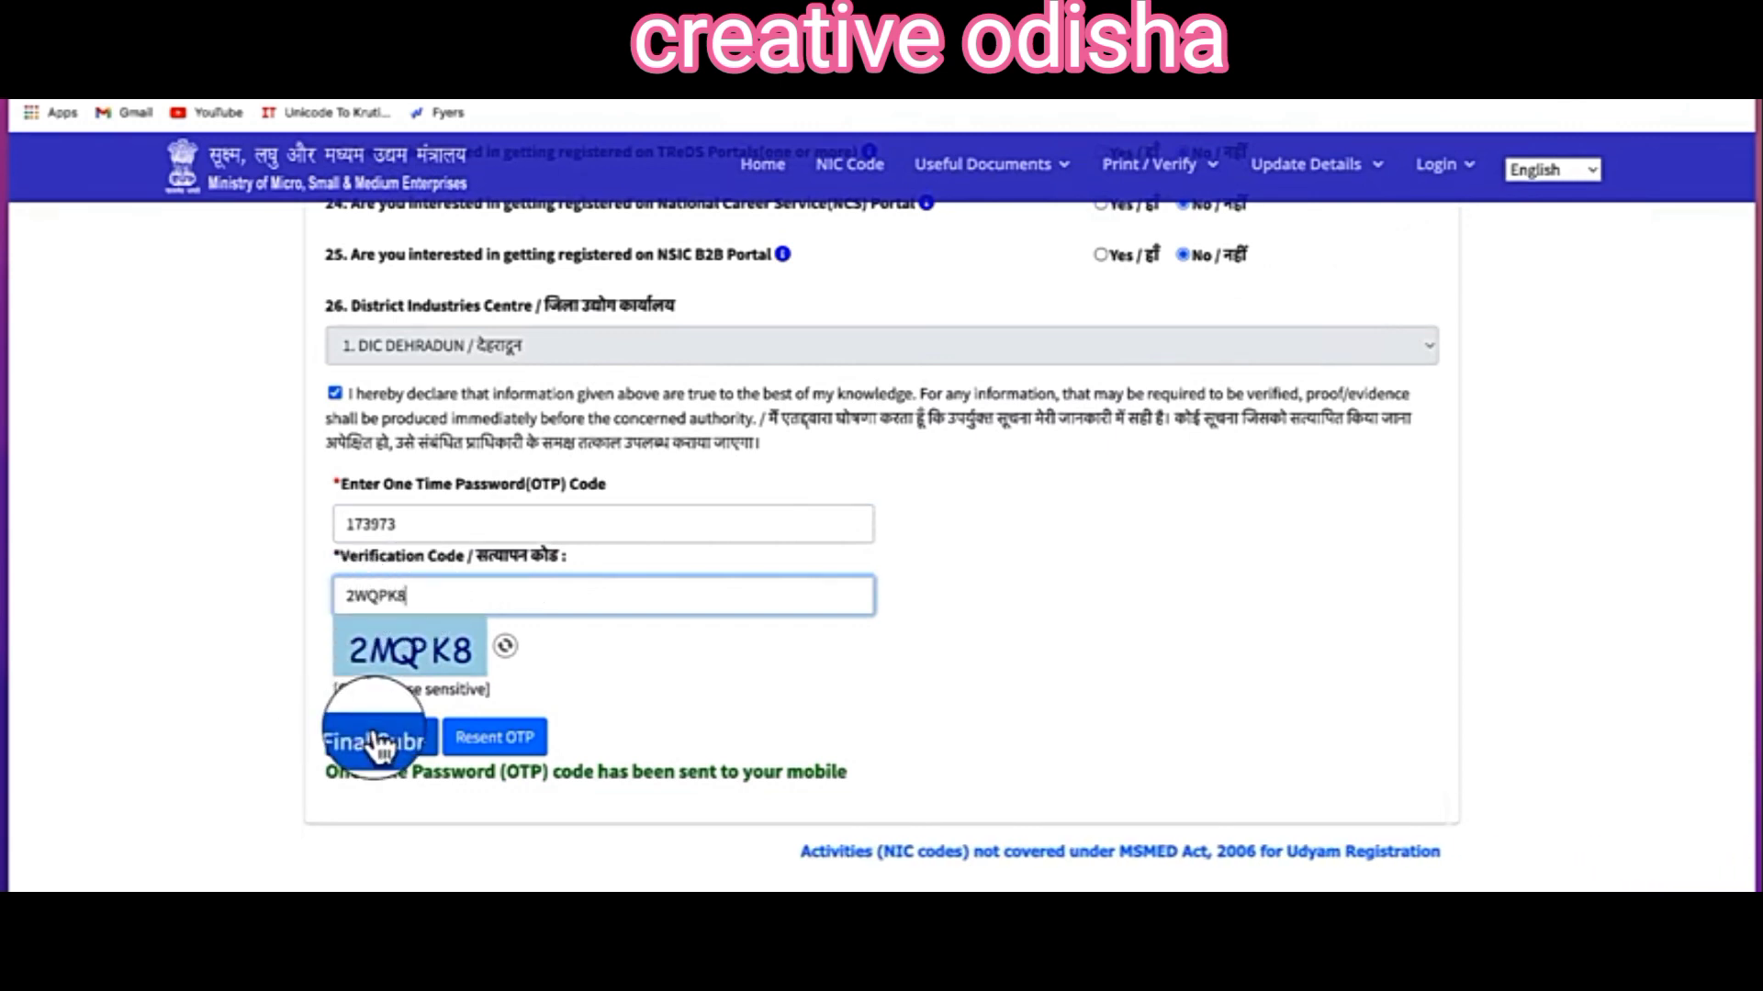
left_click(378, 740)
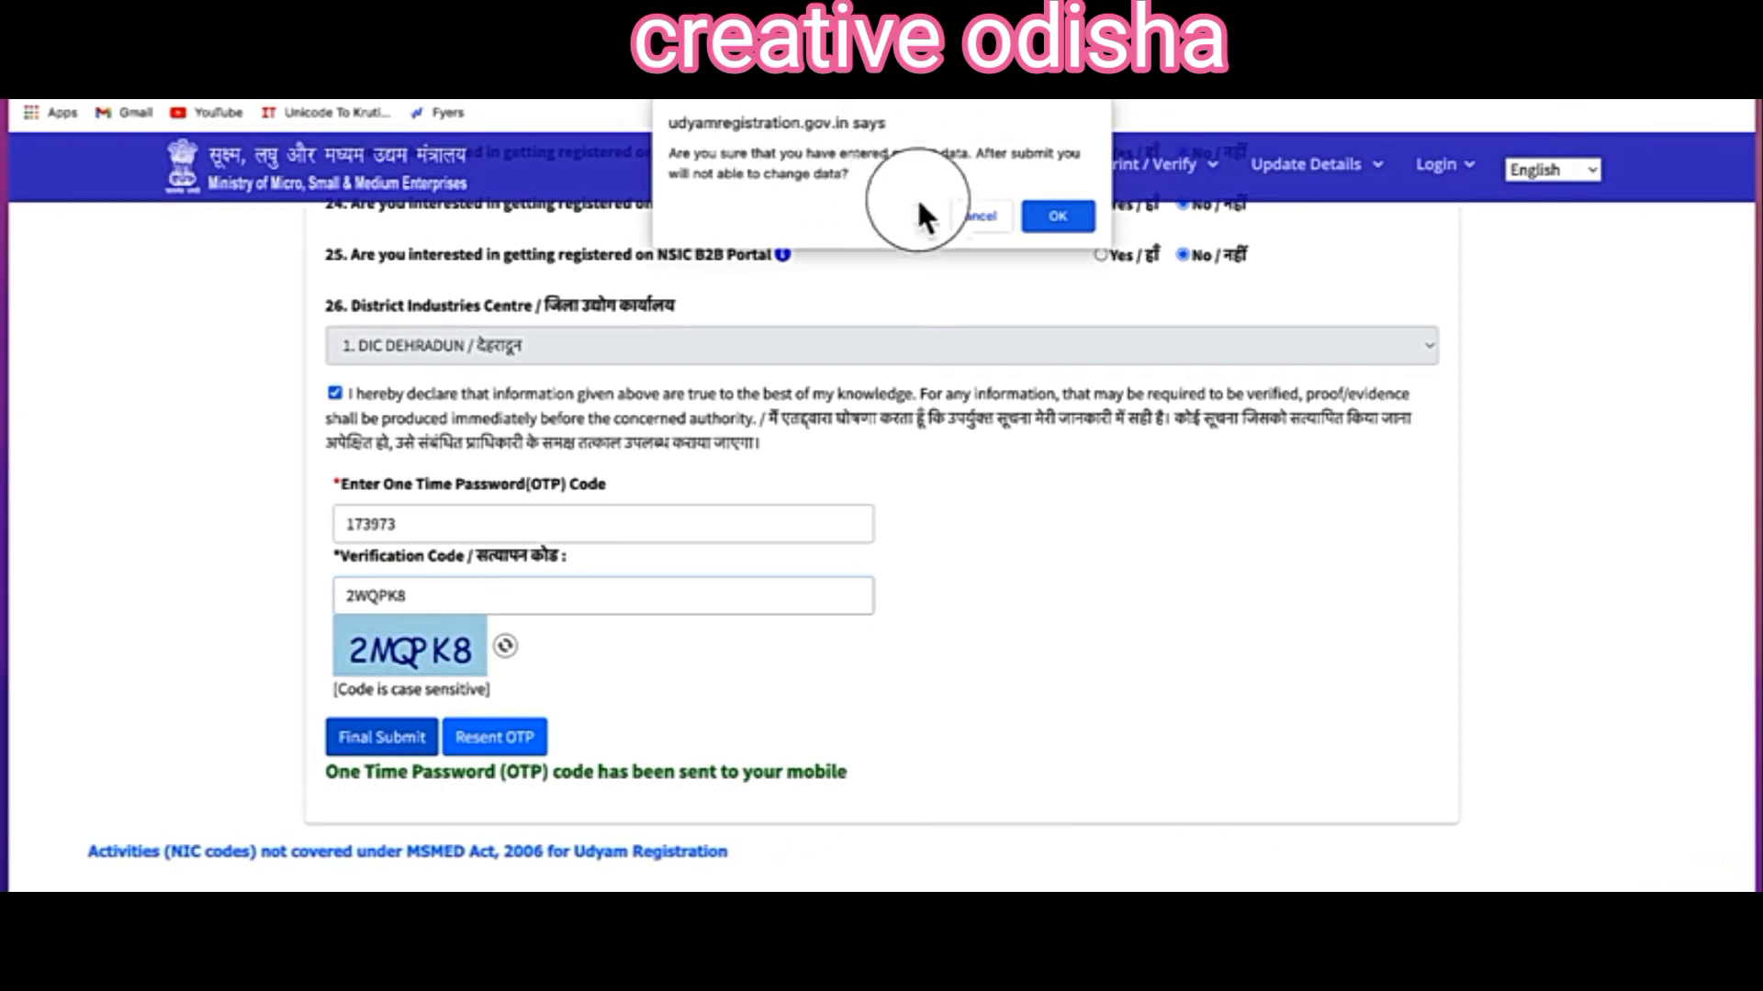
left_click(1065, 215)
Step: Highlight the success message and issued Udyam Registration Number, dismissing the success alert
left_click_drag(716, 154, 929, 150)
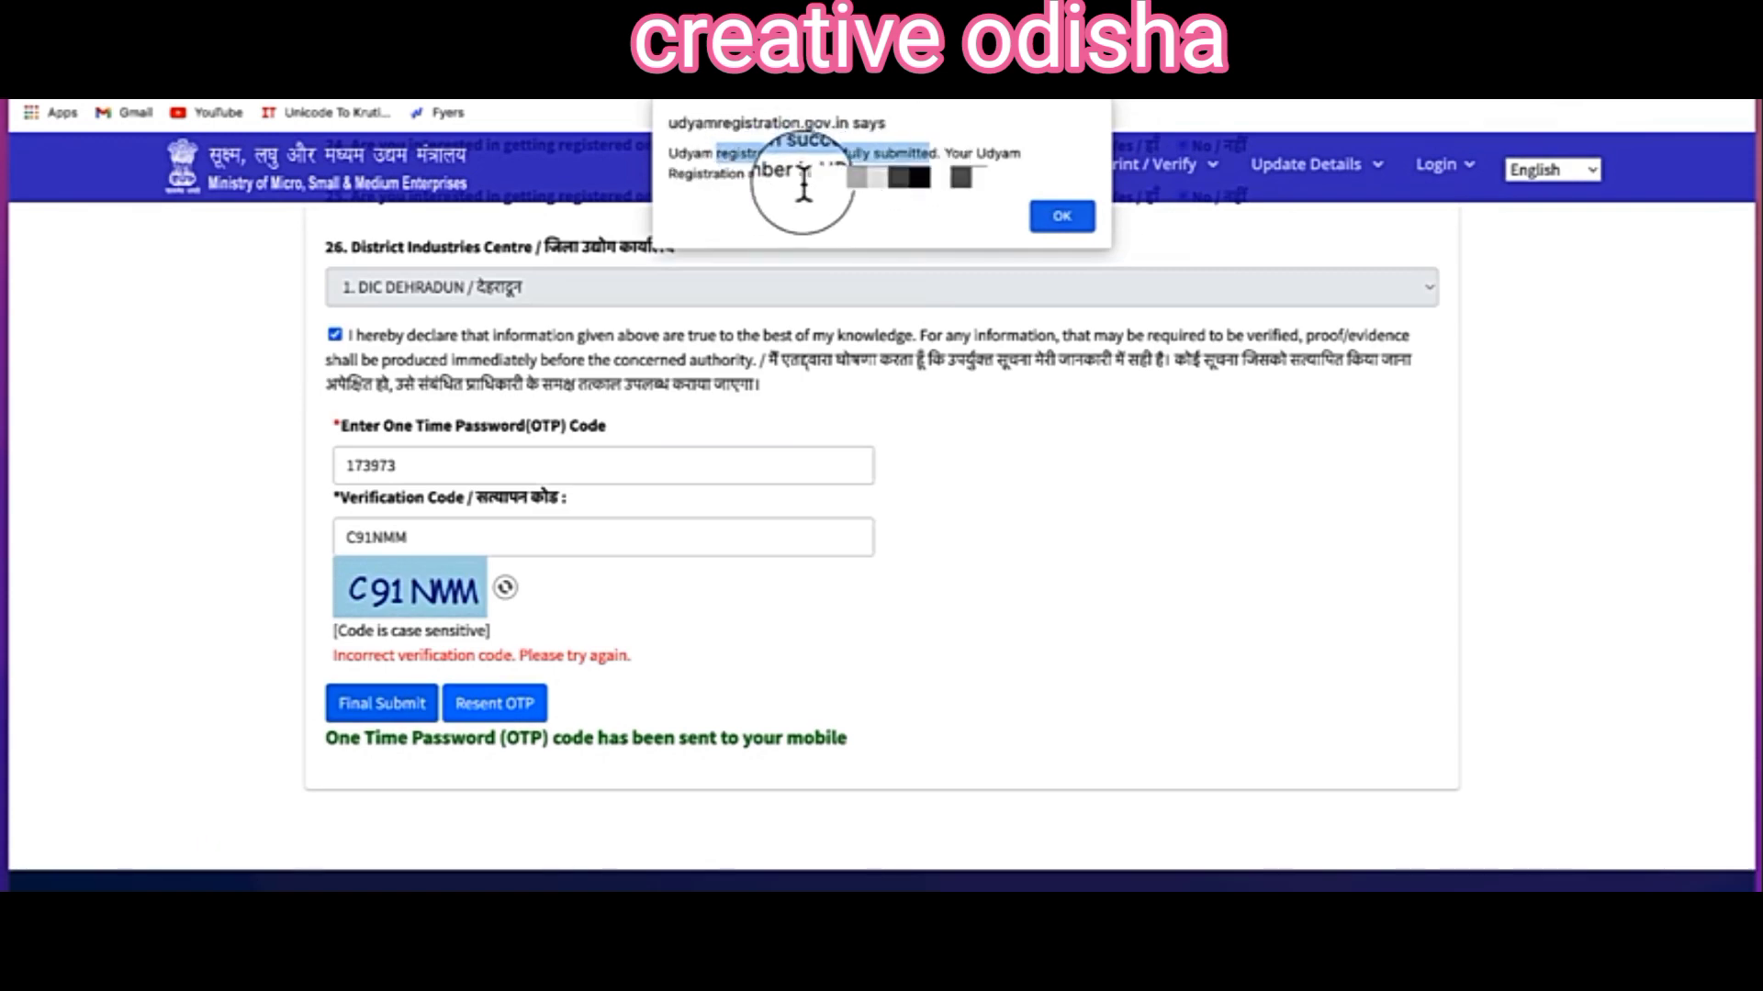
left_click_drag(816, 176, 981, 177)
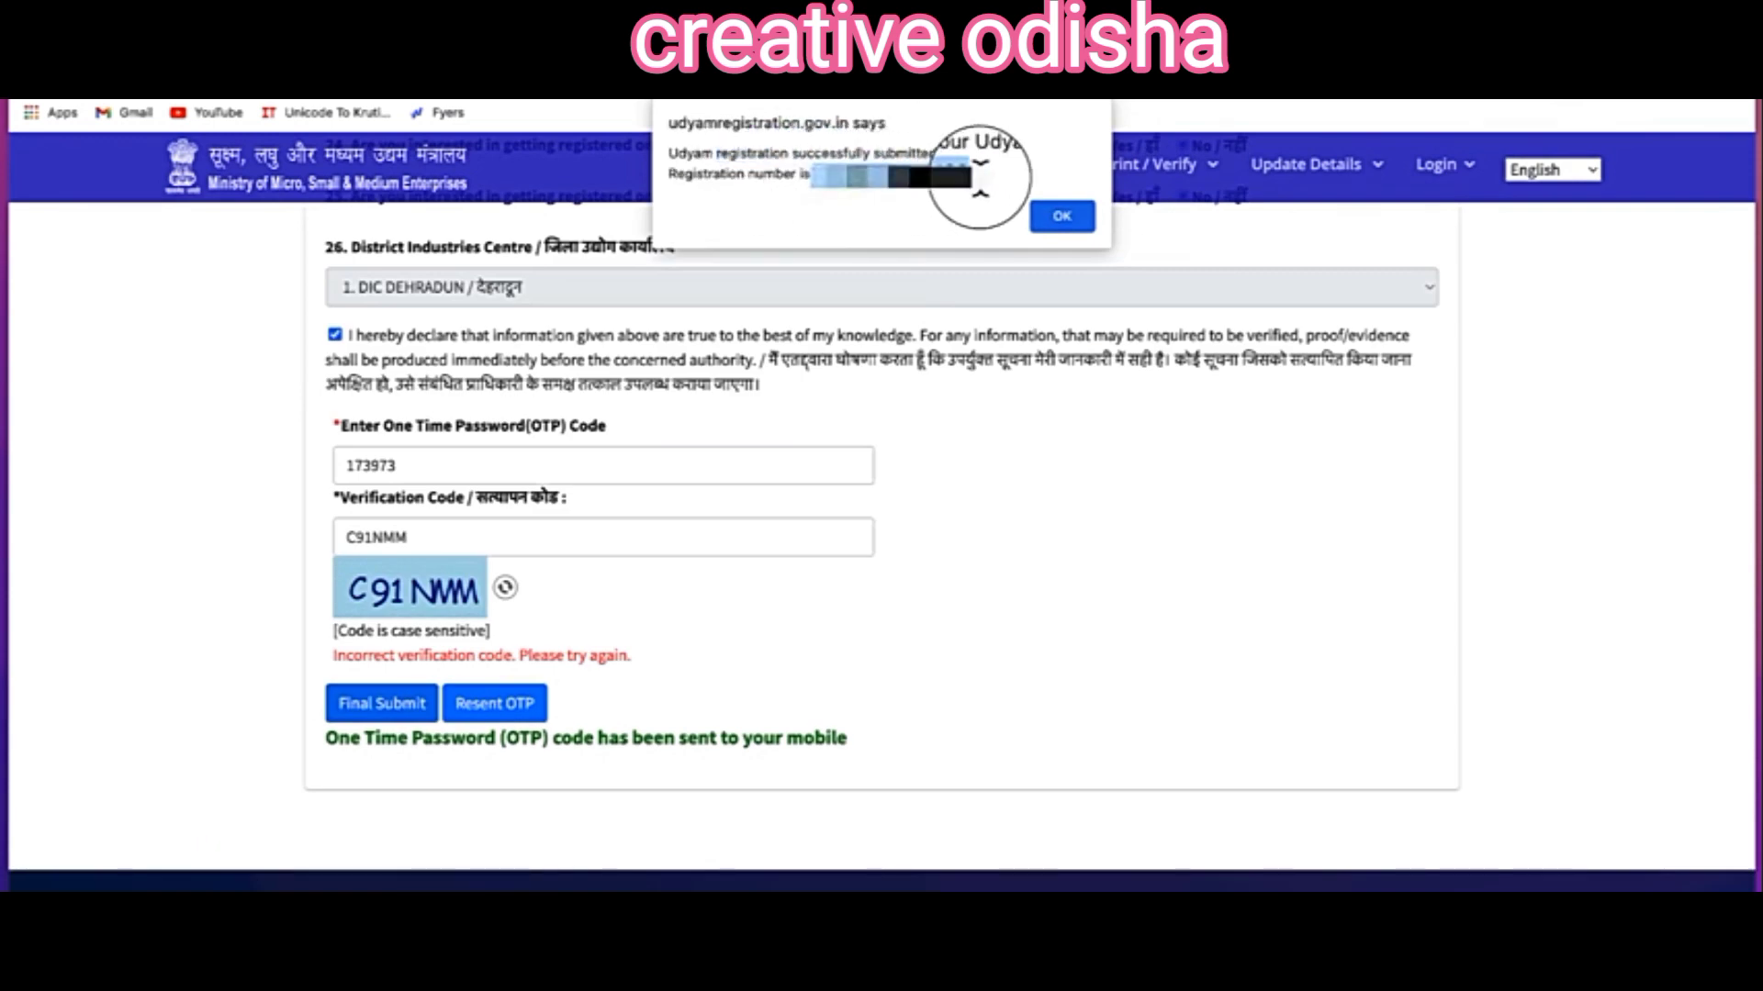
key("Return")
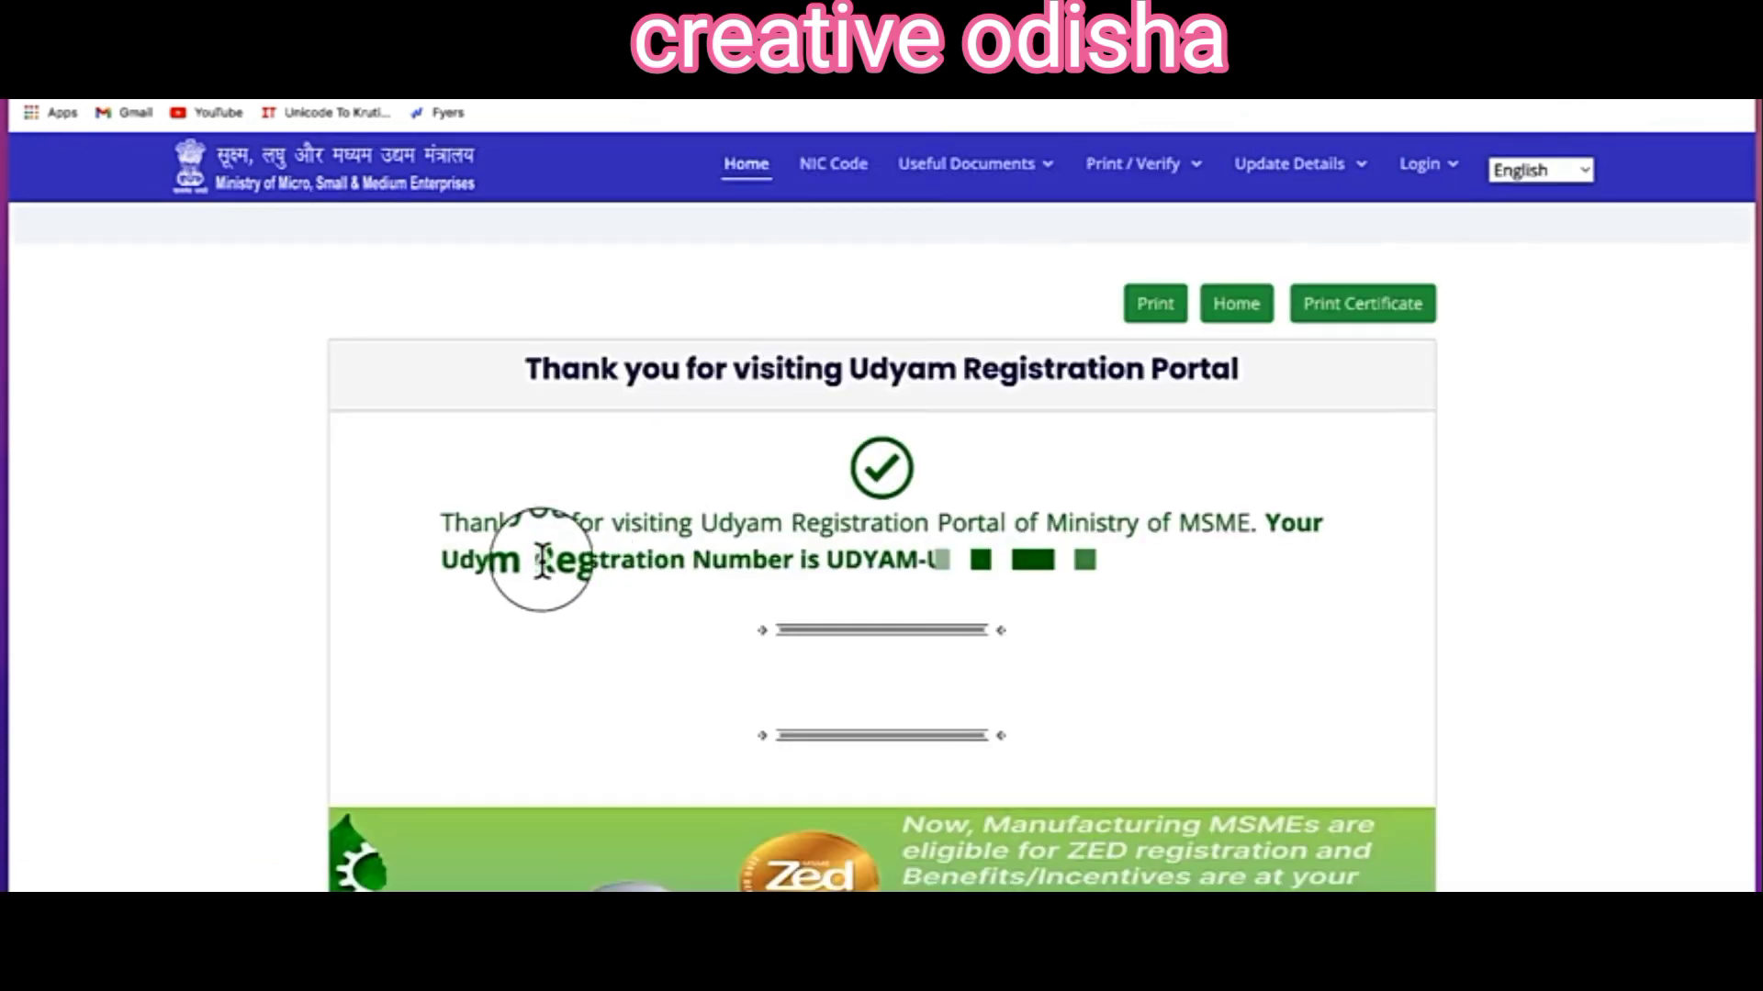
left_click_drag(539, 563, 786, 562)
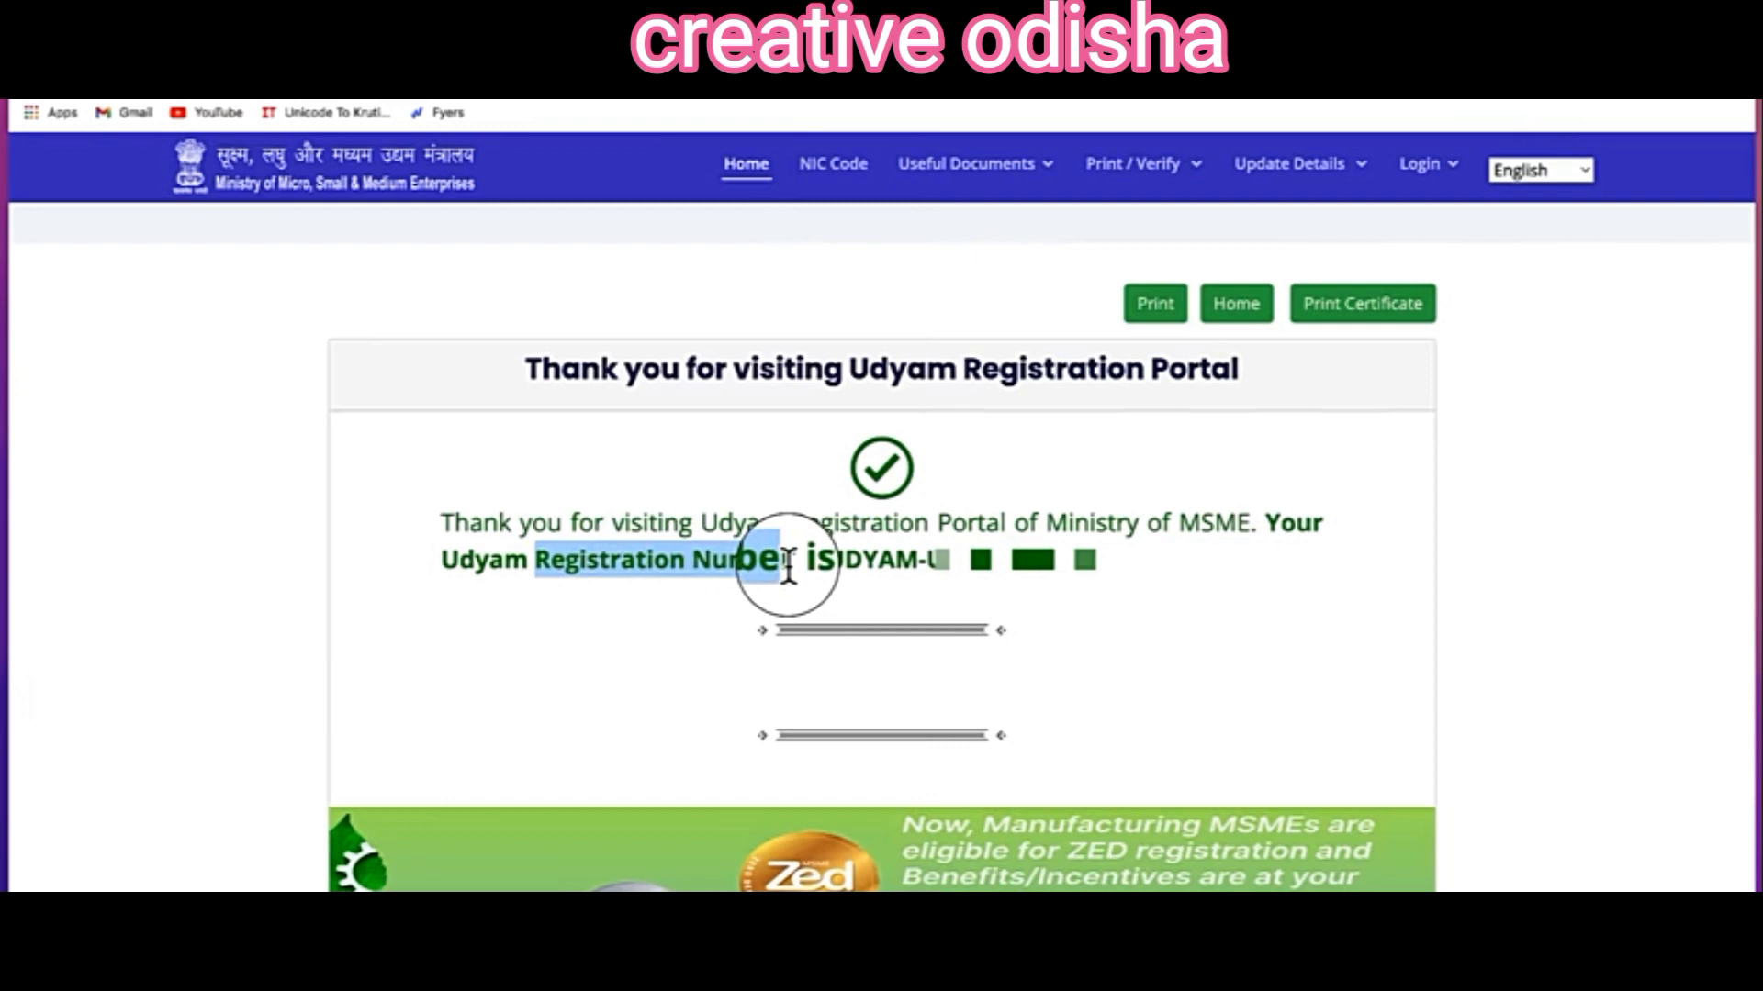
Step: Log in for certificate printing with the Udyam Registration Number, registered mobile and a mobile OTP
left_click(1396, 323)
left_click(462, 433)
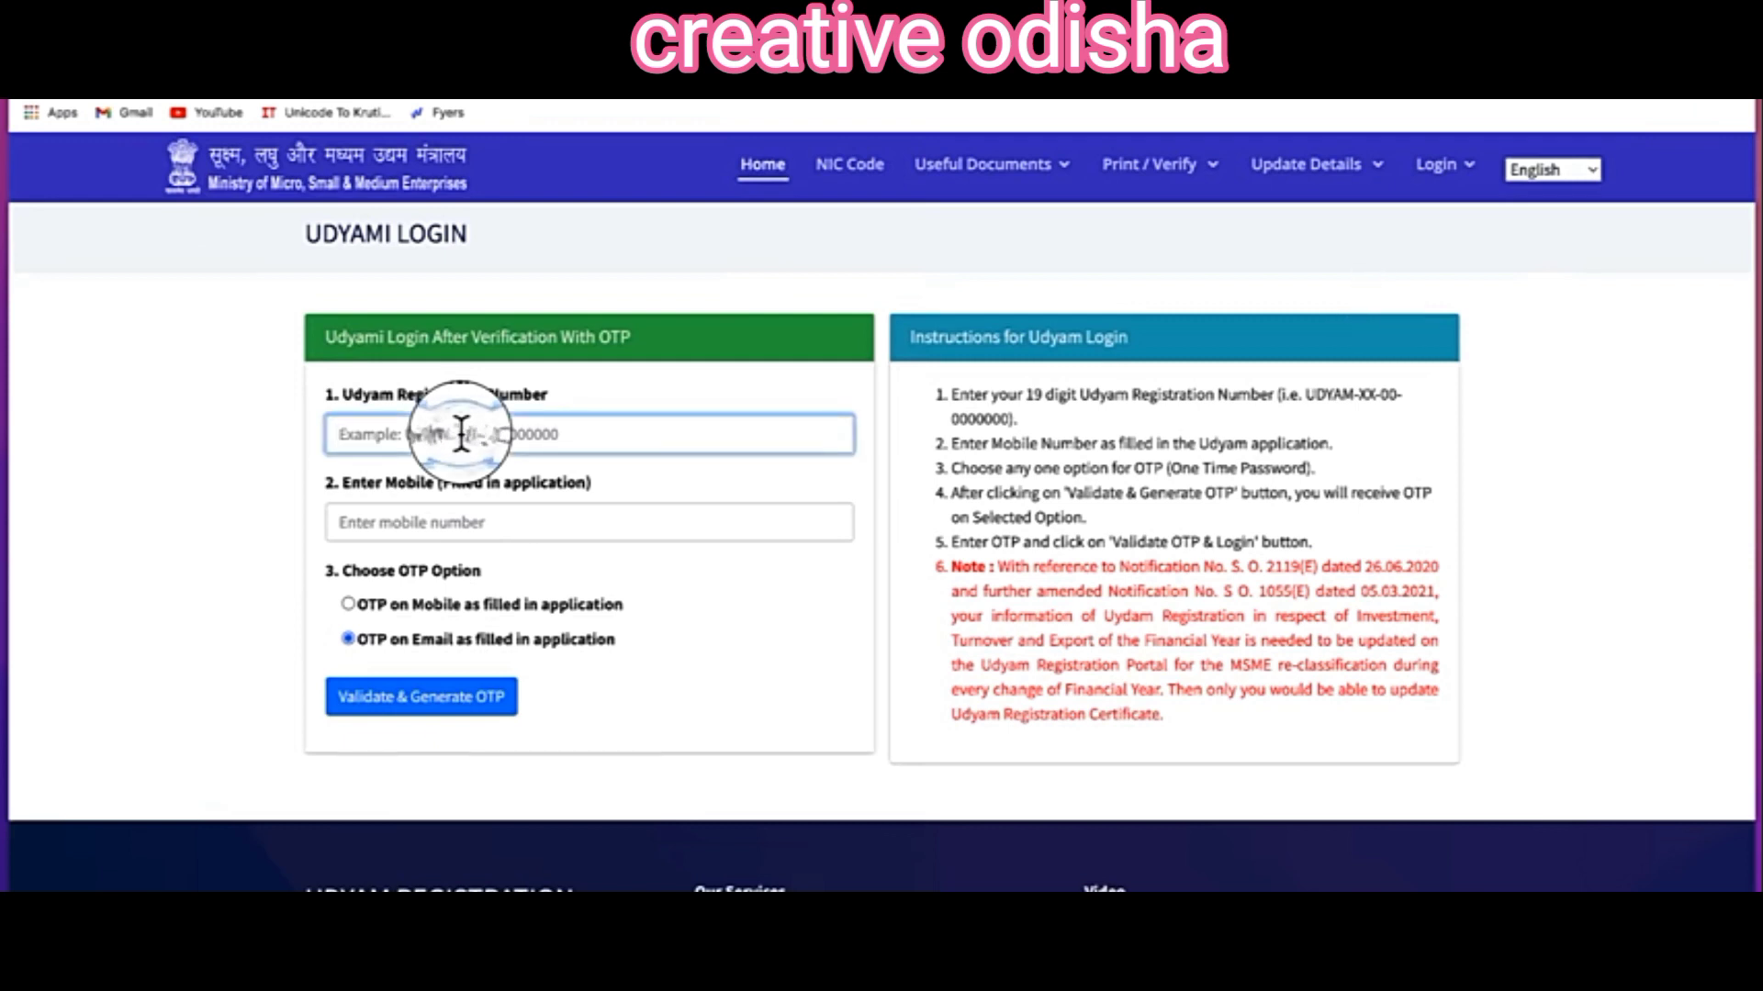
key("ctrl+v")
left_click(418, 522)
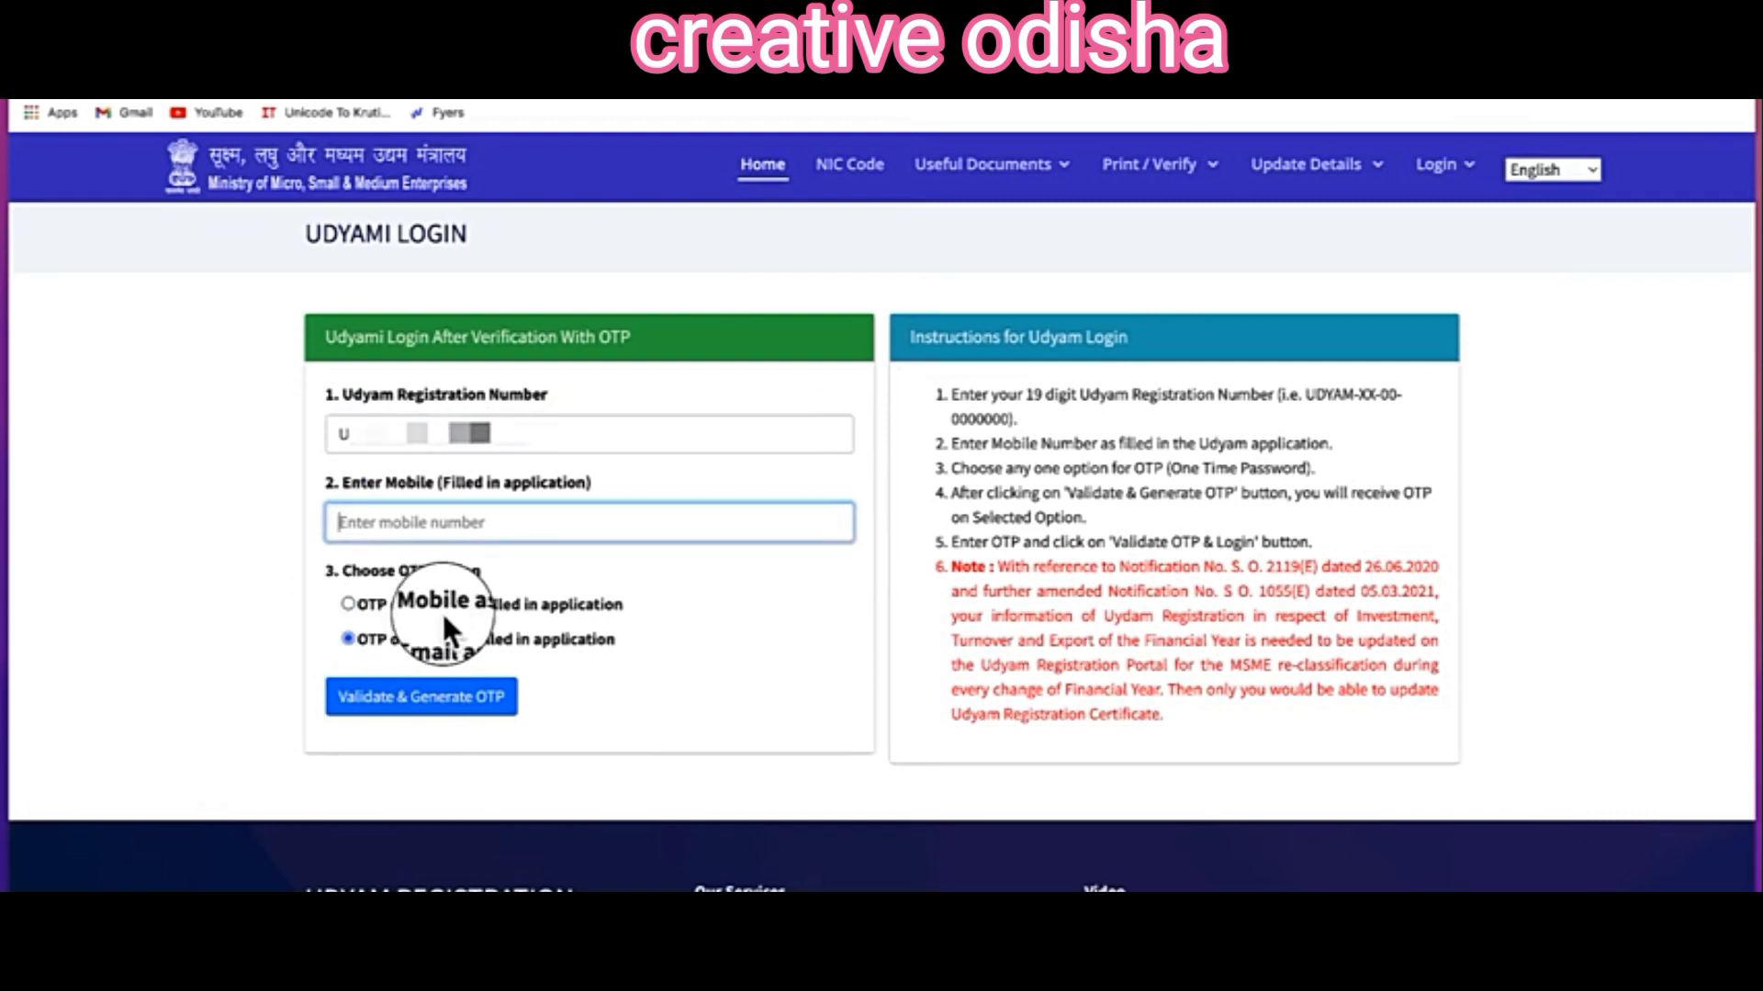
left_click(347, 602)
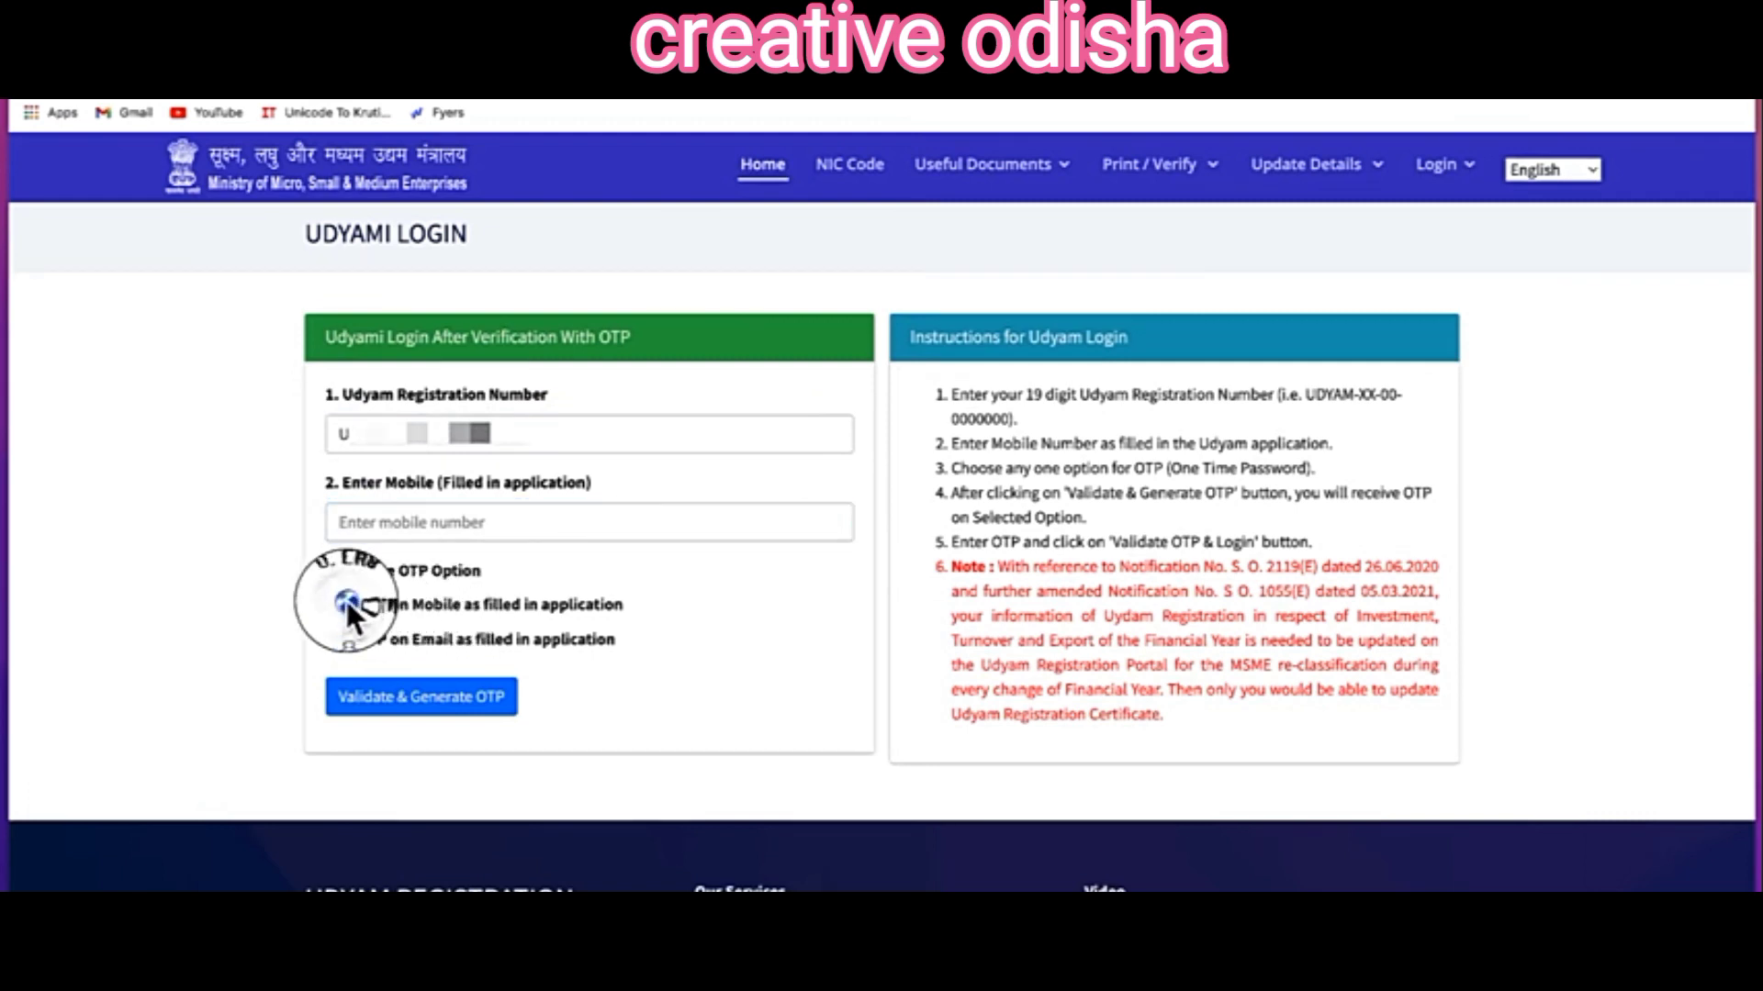
left_click(466, 707)
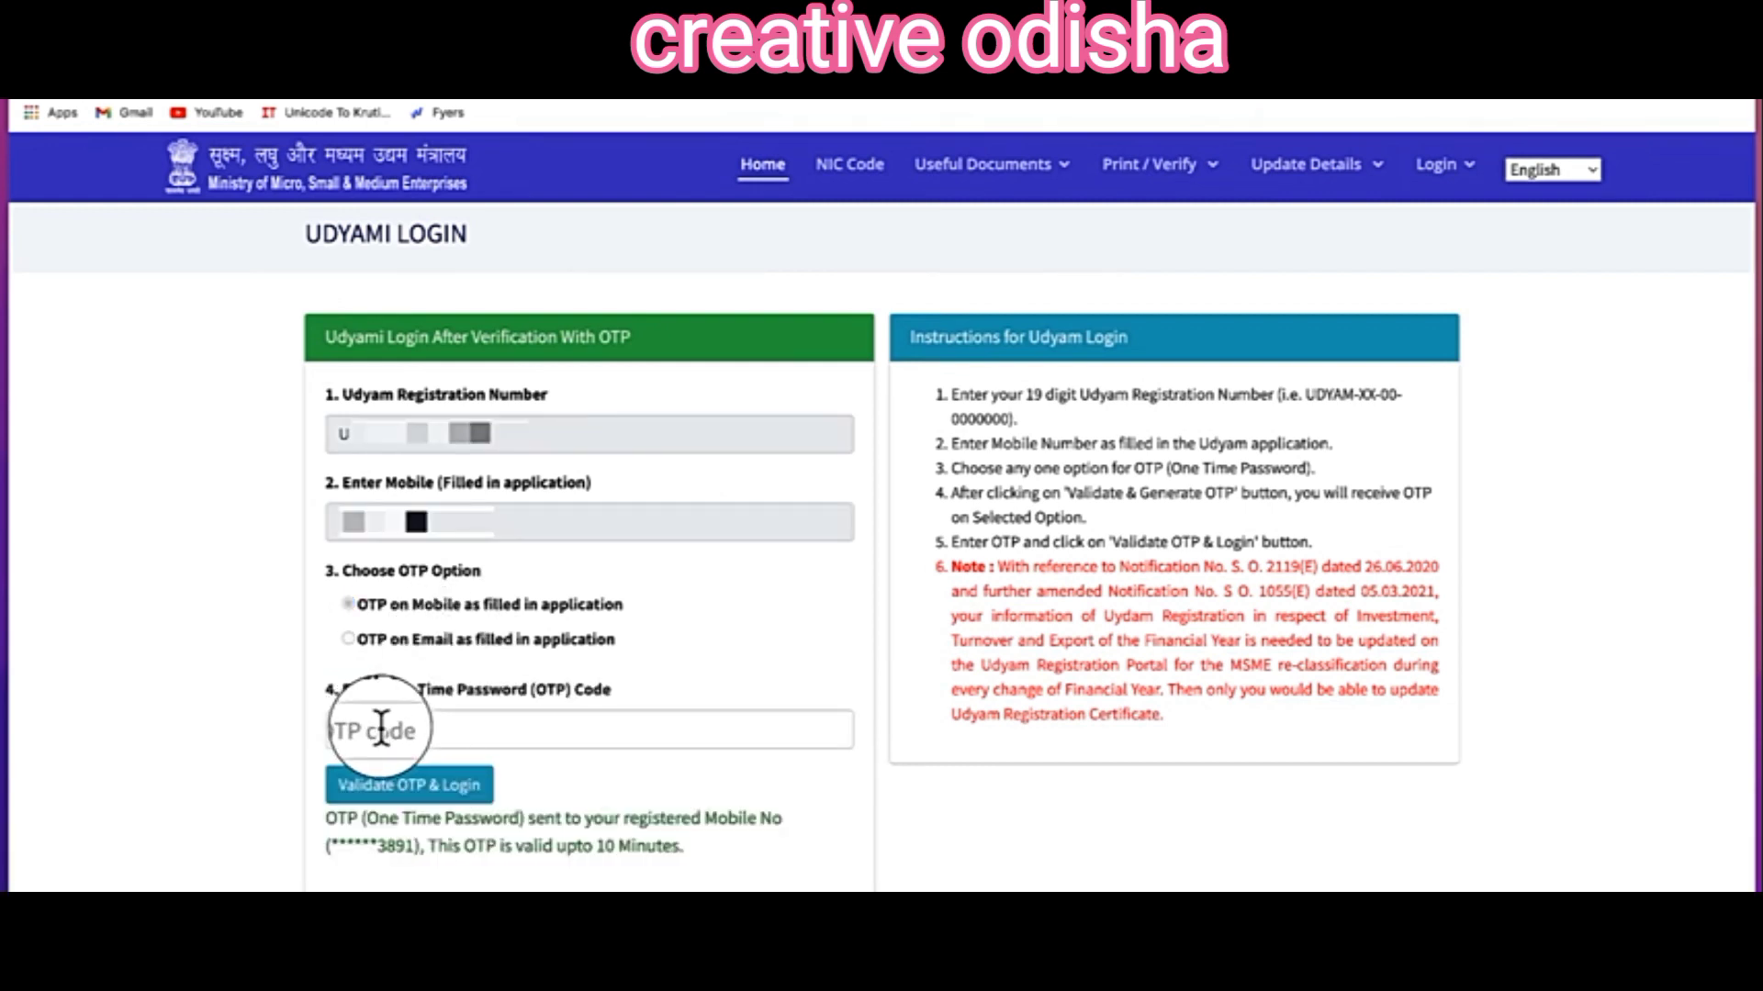
left_click(399, 792)
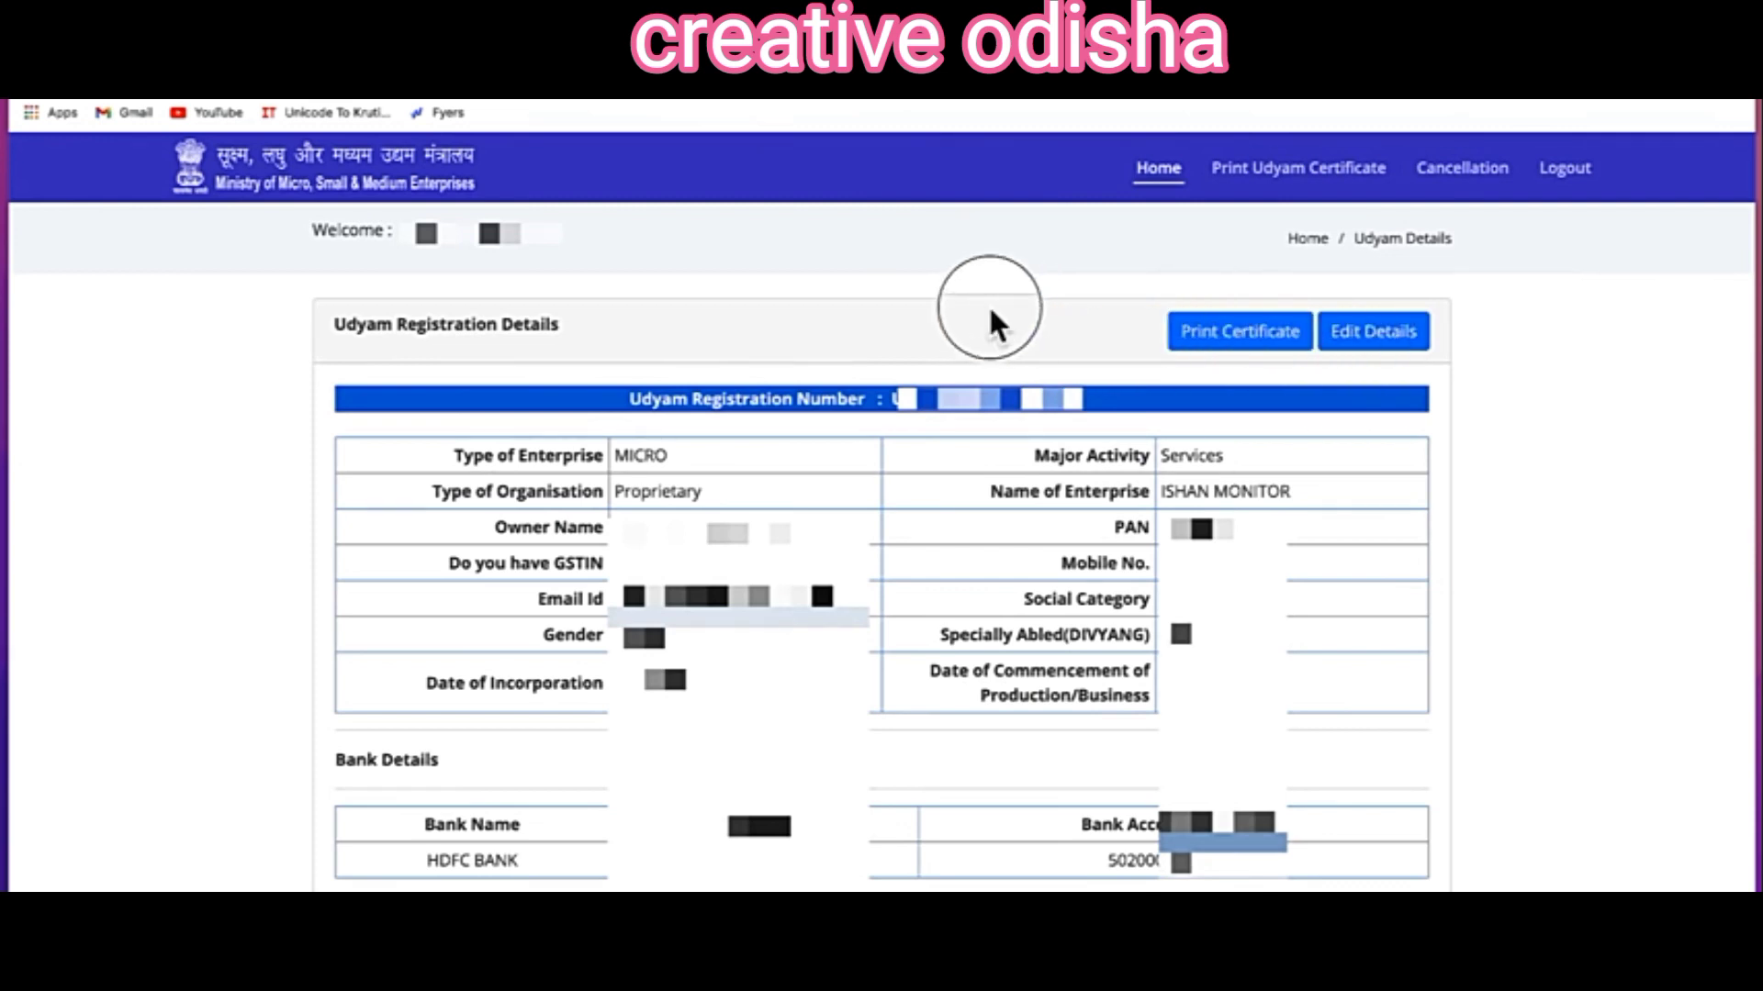
Step: Open the ISHAN MONITOR Udyam Registration Certificate and bring up its 2-sheet print preview
left_click(1230, 341)
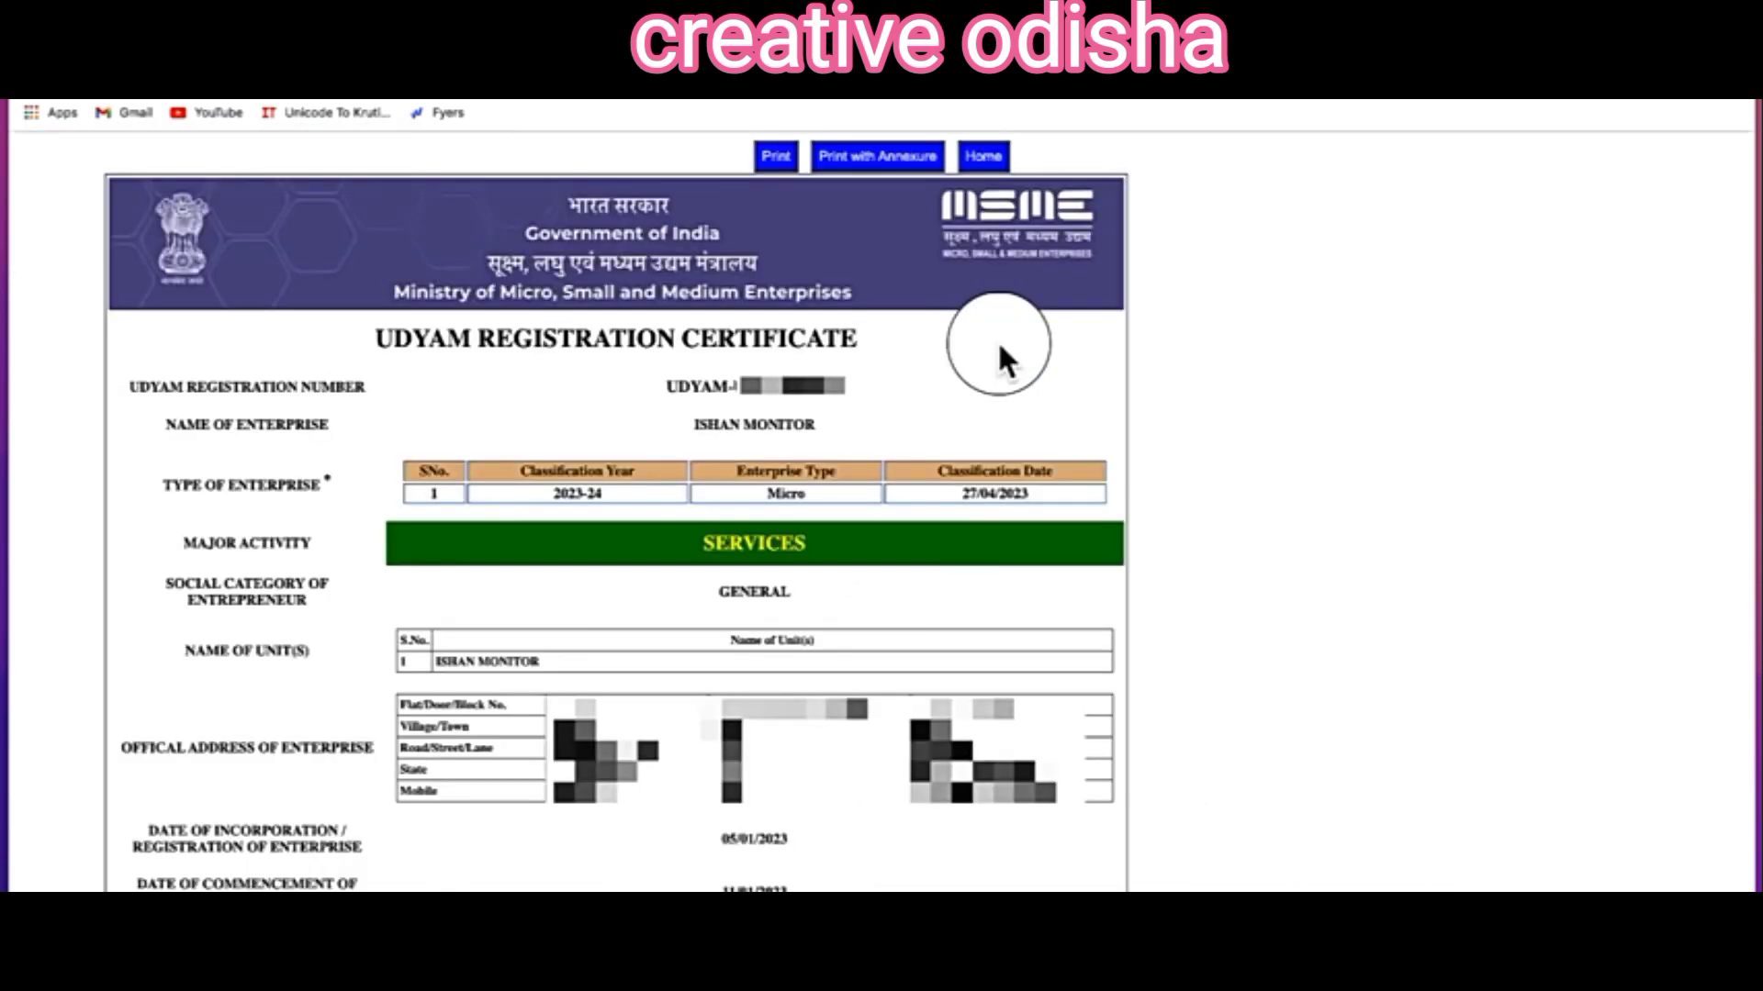
left_click(769, 152)
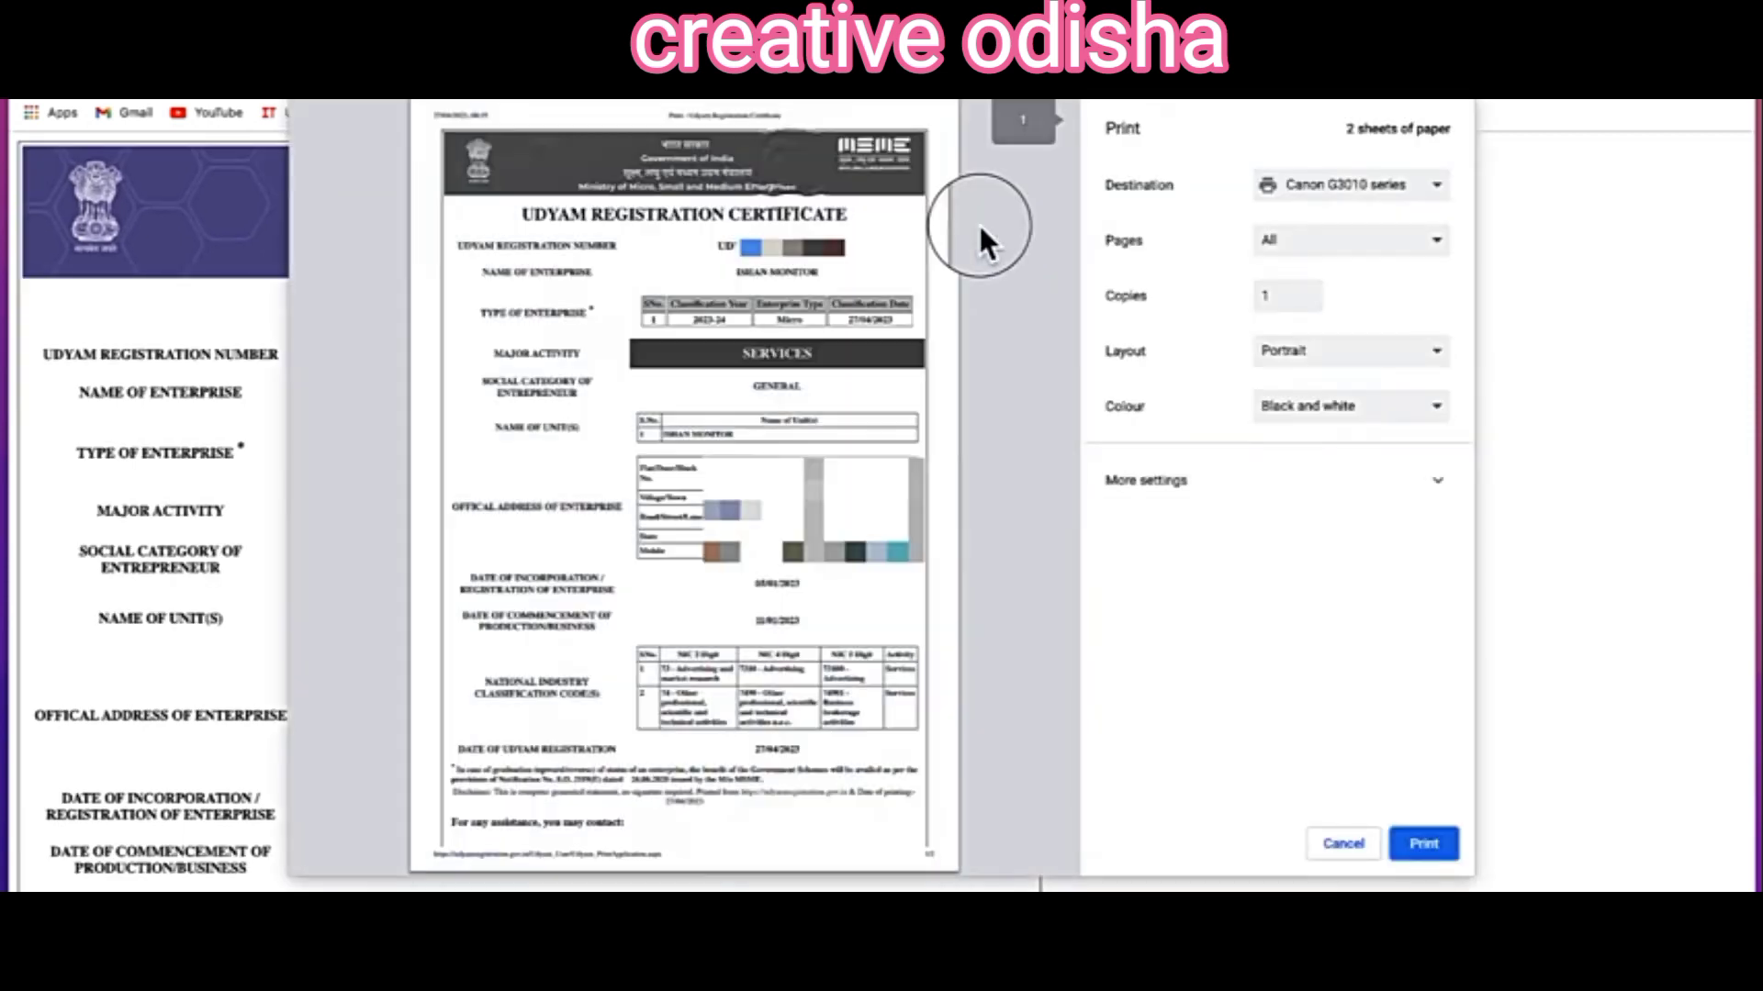
Step: Switch the print destination to Save as PDF for the 2-page certificate
left_click(1352, 189)
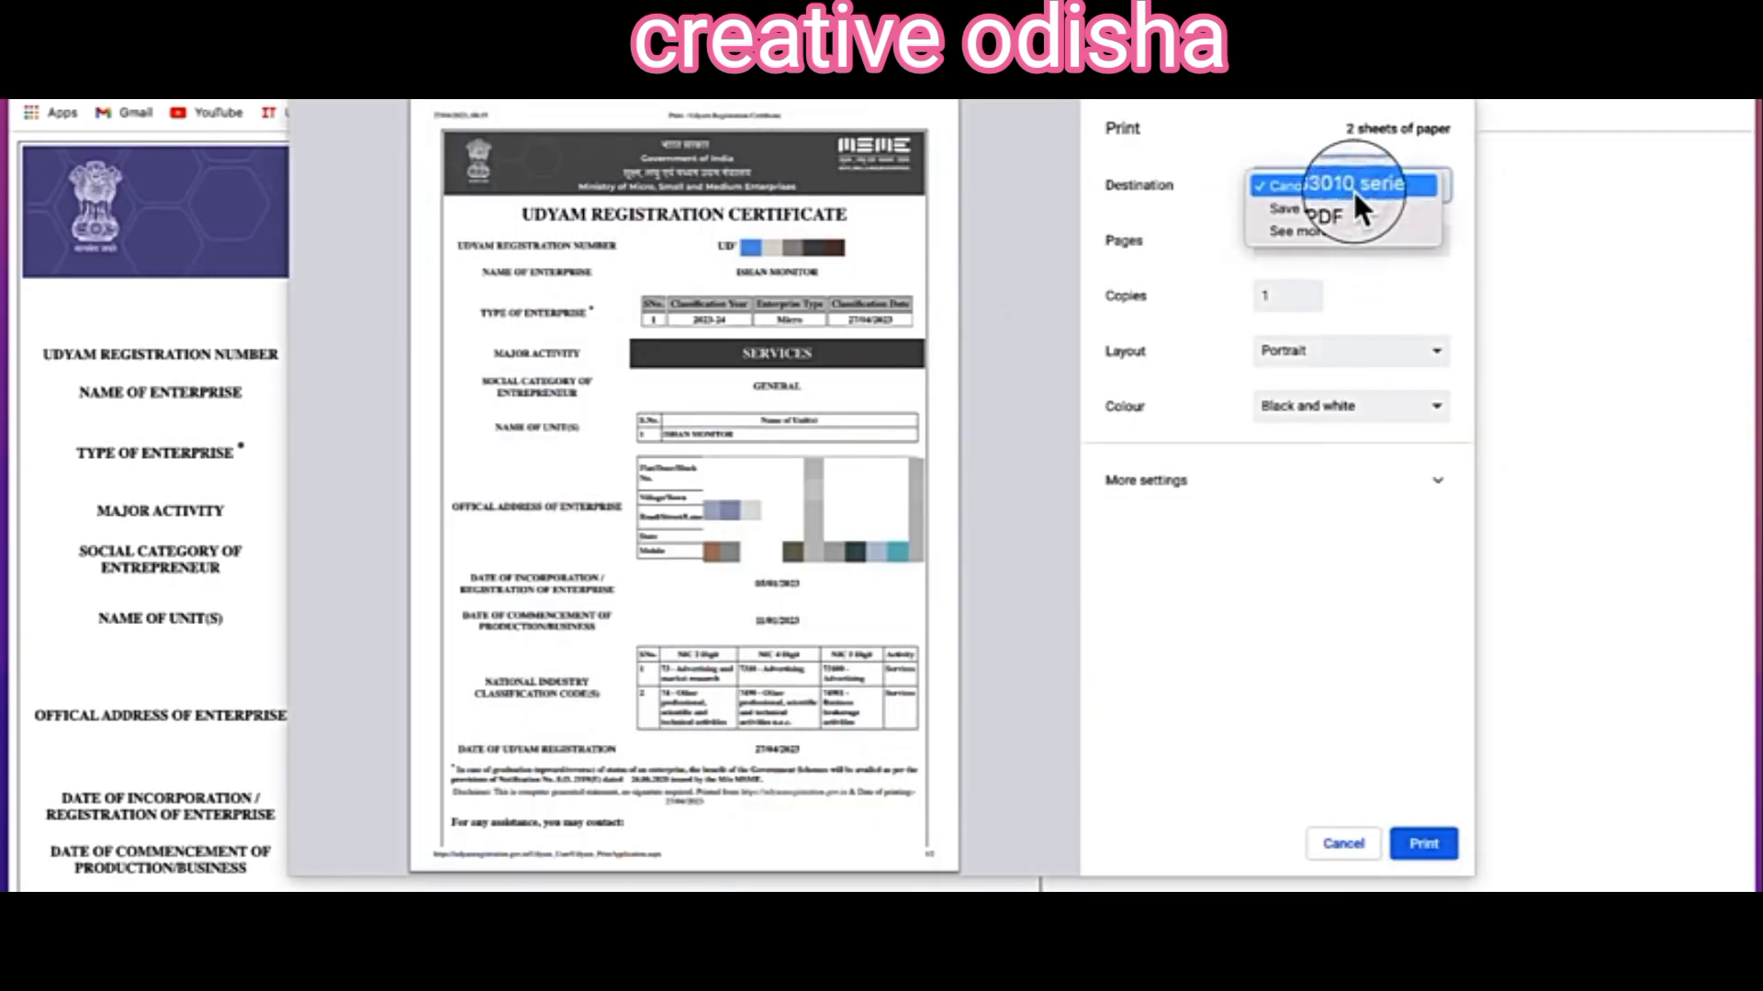
left_click(1350, 209)
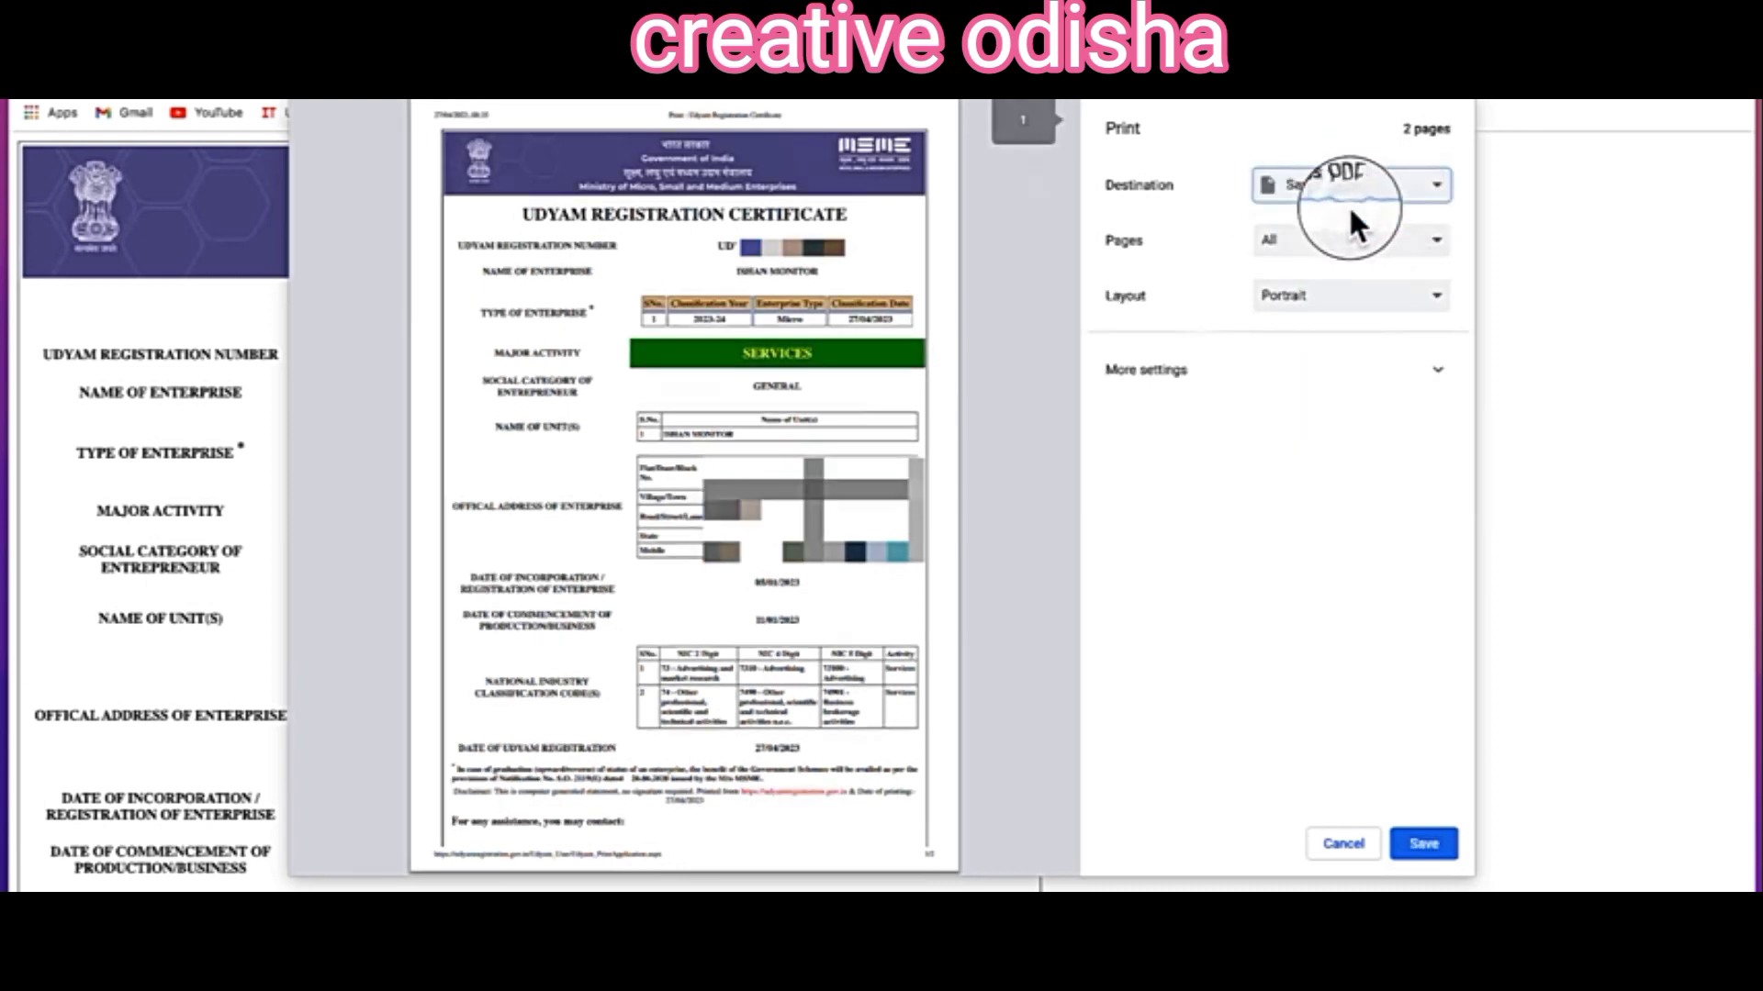